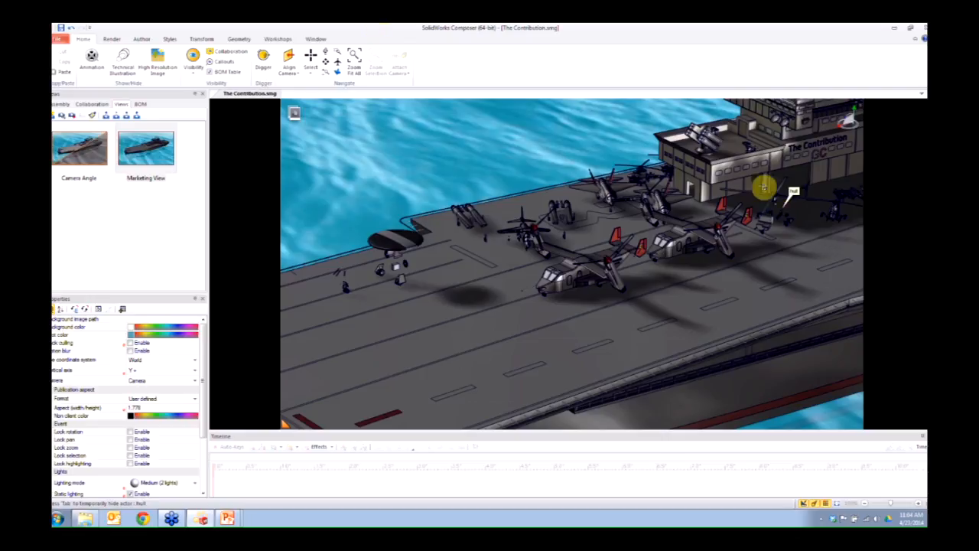
# Restore the Marketing View of the carrier and expand The Contribution assembly to show its components
pyautogui.doubleClick(138, 153)
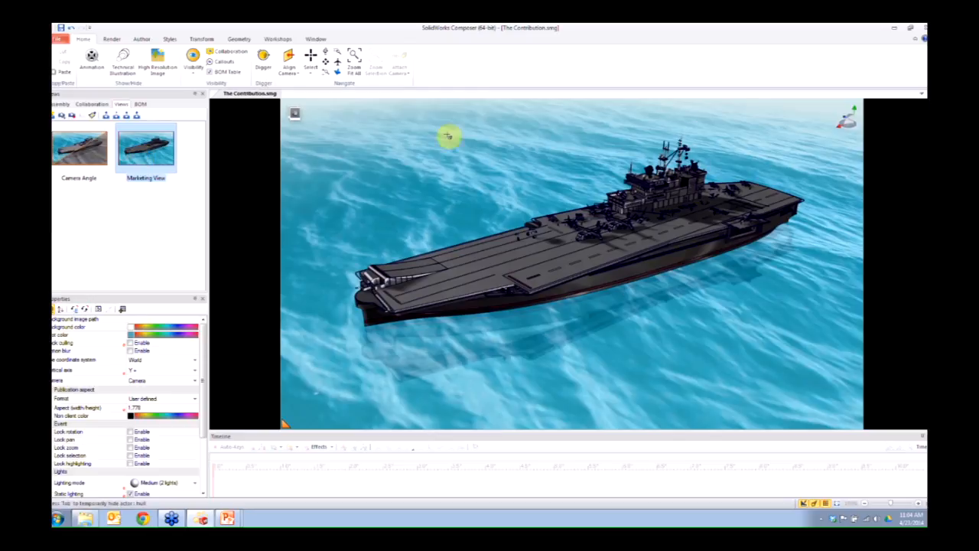
pyautogui.click(64, 104)
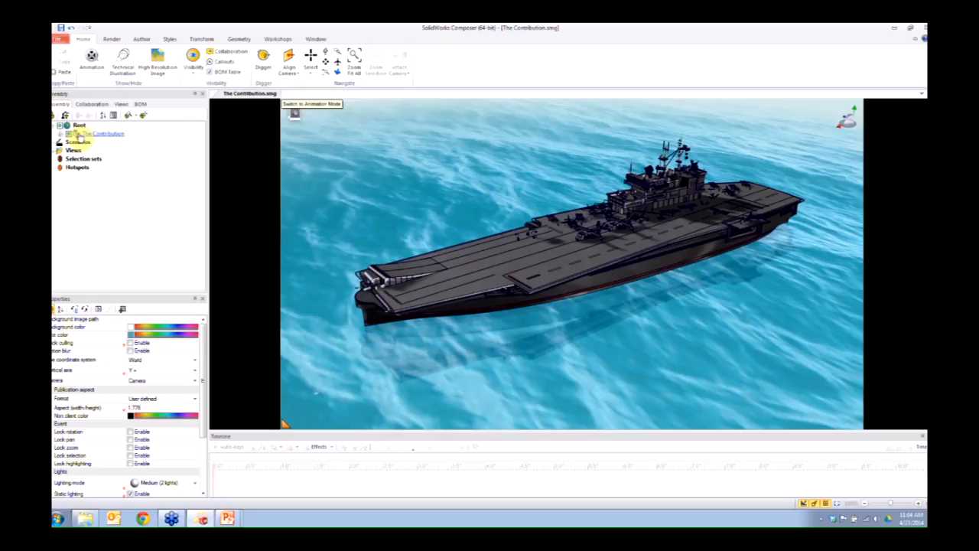
pyautogui.click(61, 133)
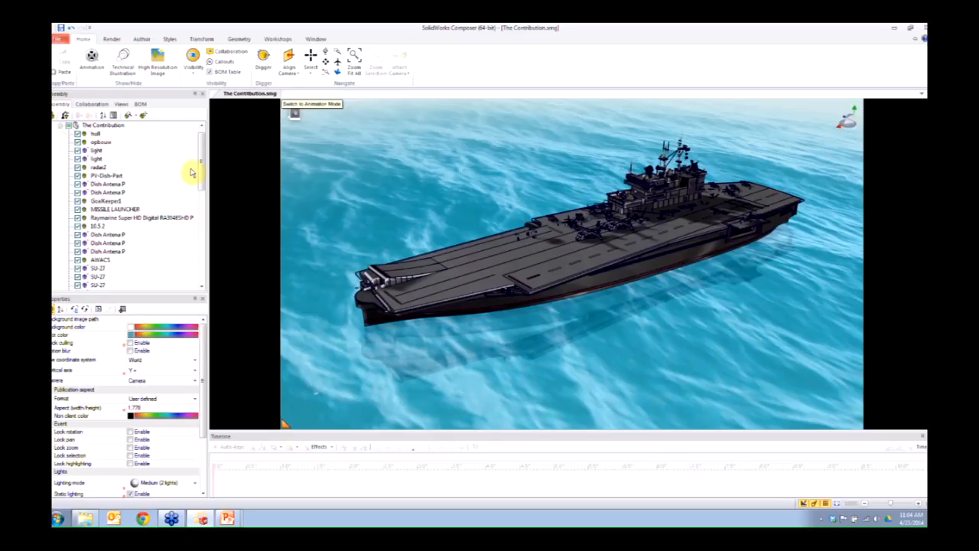
pyautogui.moveTo(205, 164); pyautogui.dragTo(208, 153)
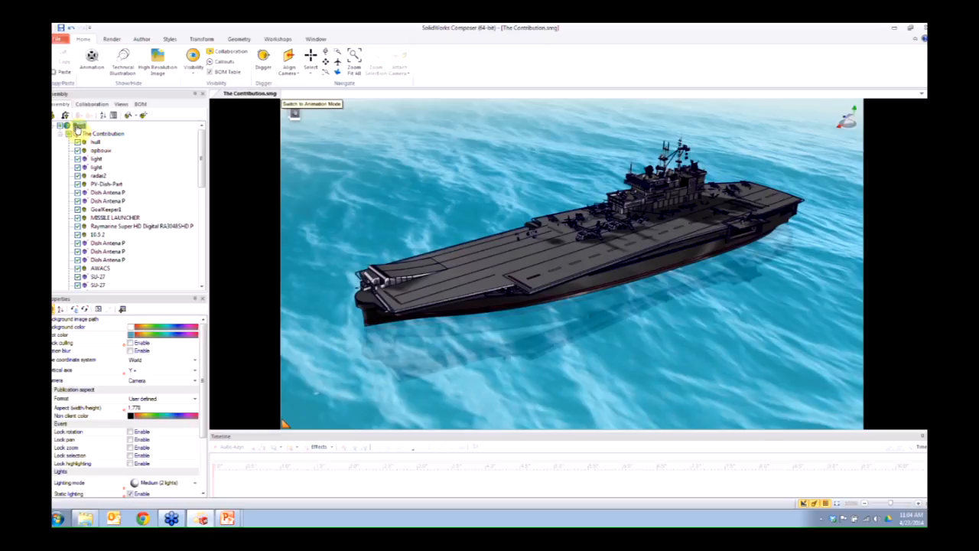
# Examine the open, merge and import options for loading a 3D file, and leave without opening one
pyautogui.click(59, 40)
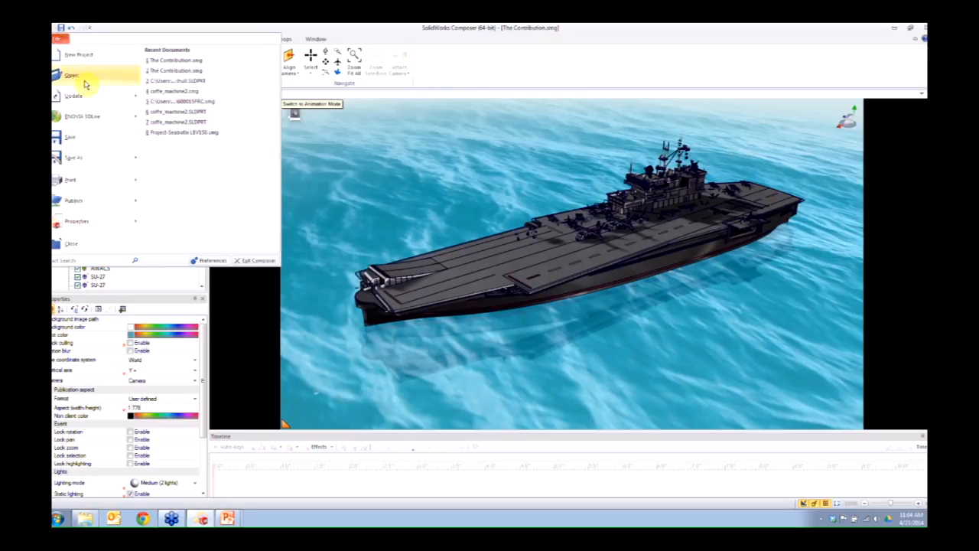
pyautogui.click(85, 81)
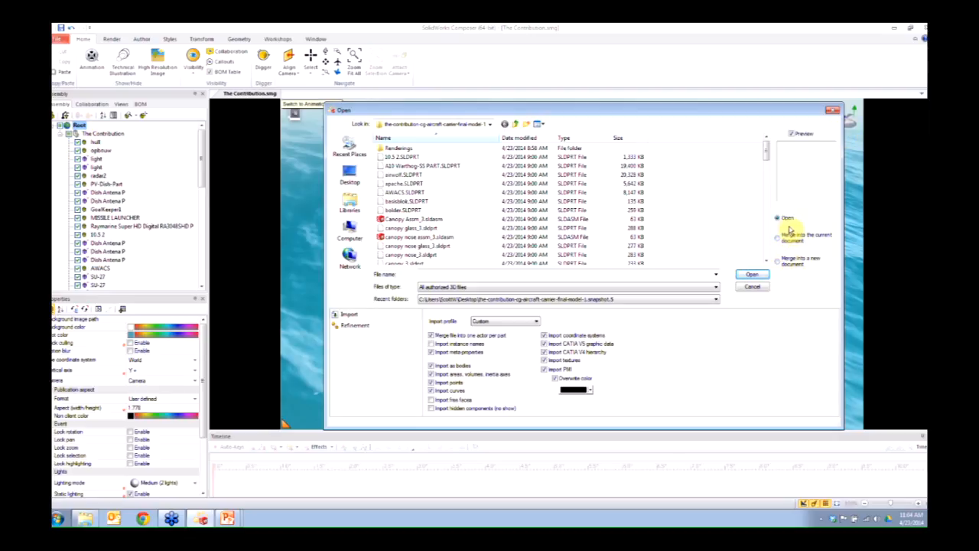
pyautogui.click(832, 110)
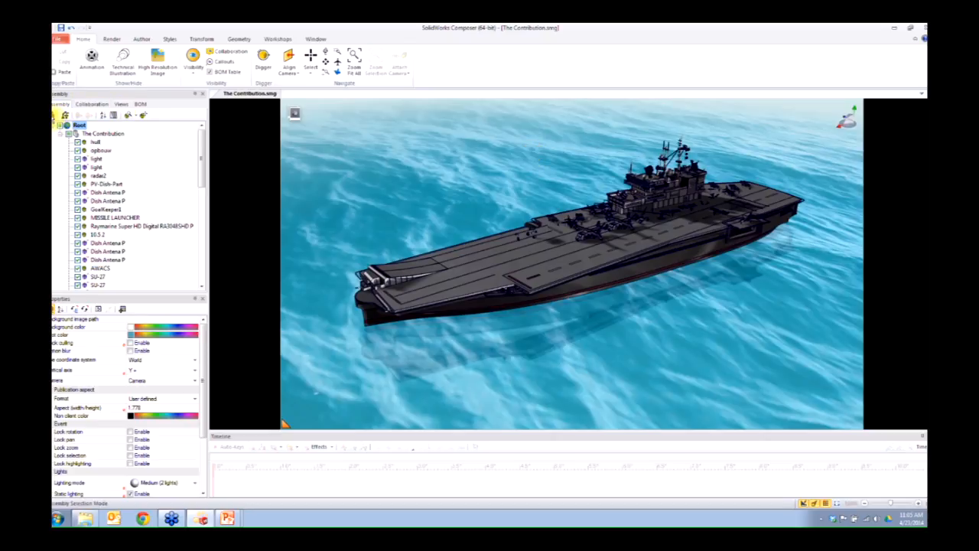
# Turn on assembly selection mode, select the osprey on the flight deck and expand its parts in the assembly structure
pyautogui.click(53, 118)
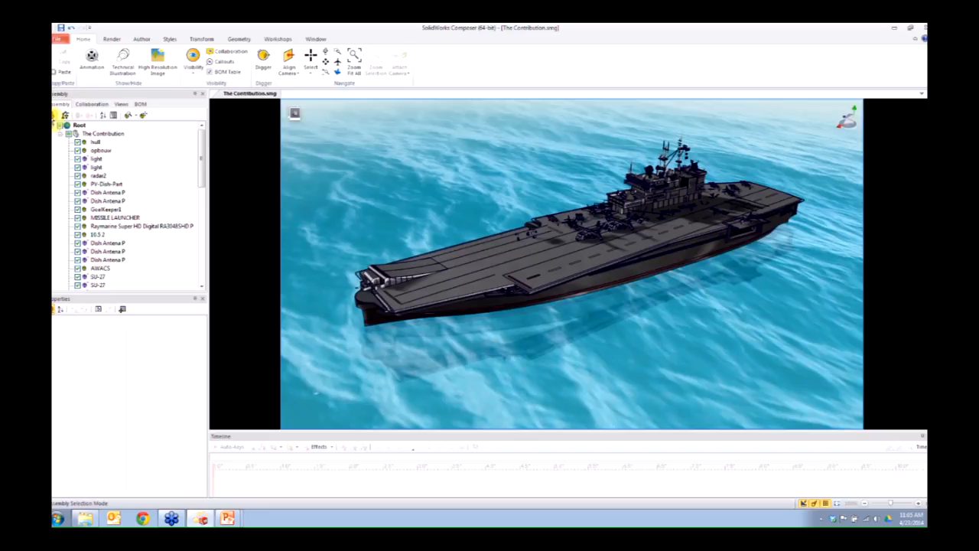
pyautogui.click(588, 237)
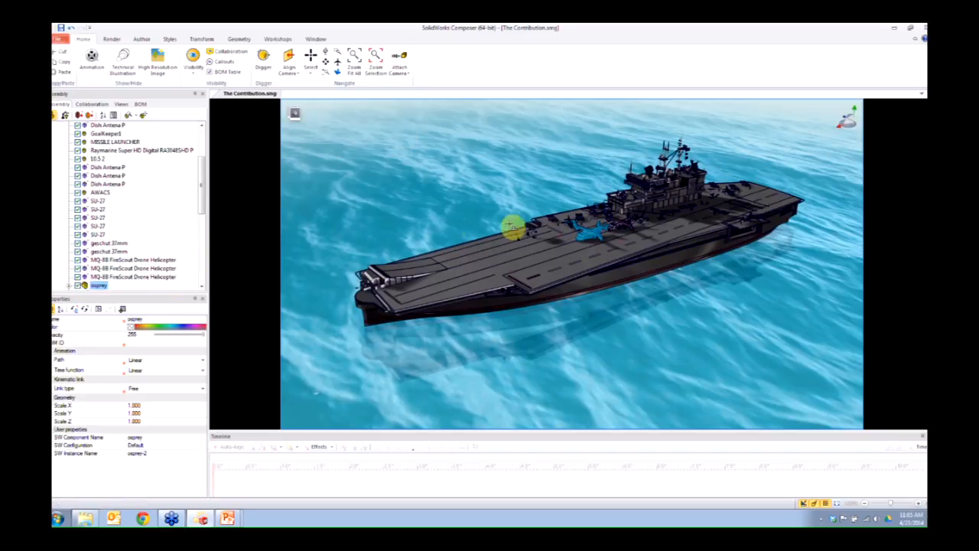
pyautogui.moveTo(202, 189); pyautogui.dragTo(201, 218)
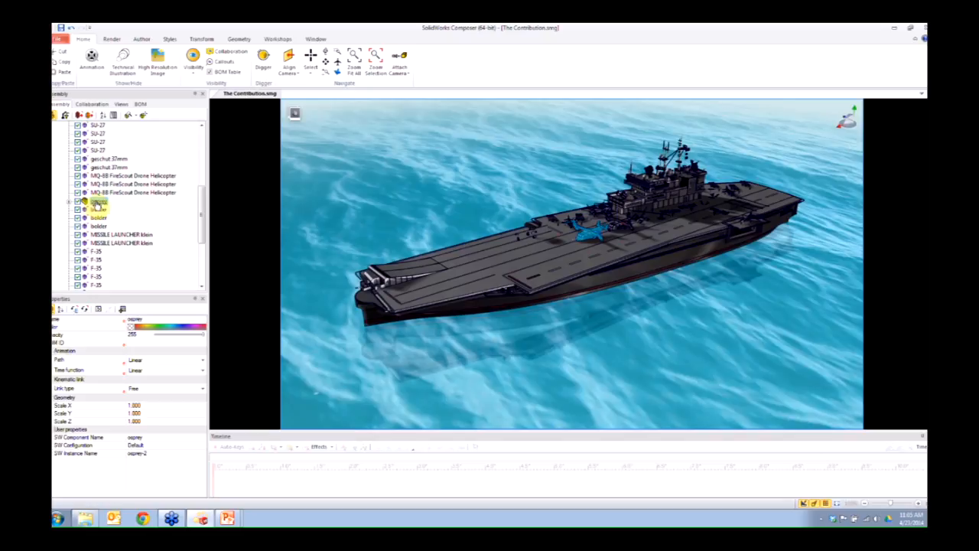
pyautogui.click(69, 202)
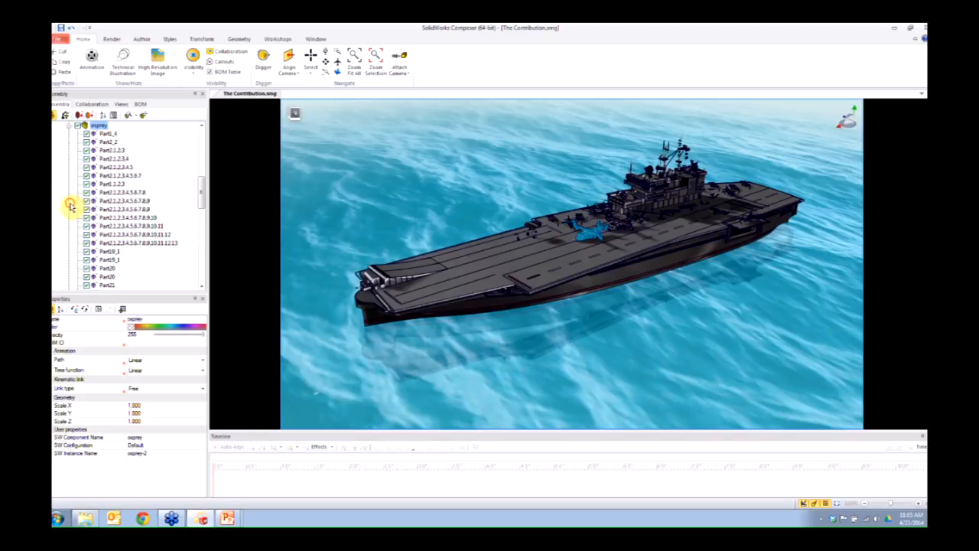
pyautogui.moveTo(201, 191); pyautogui.dragTo(208, 234)
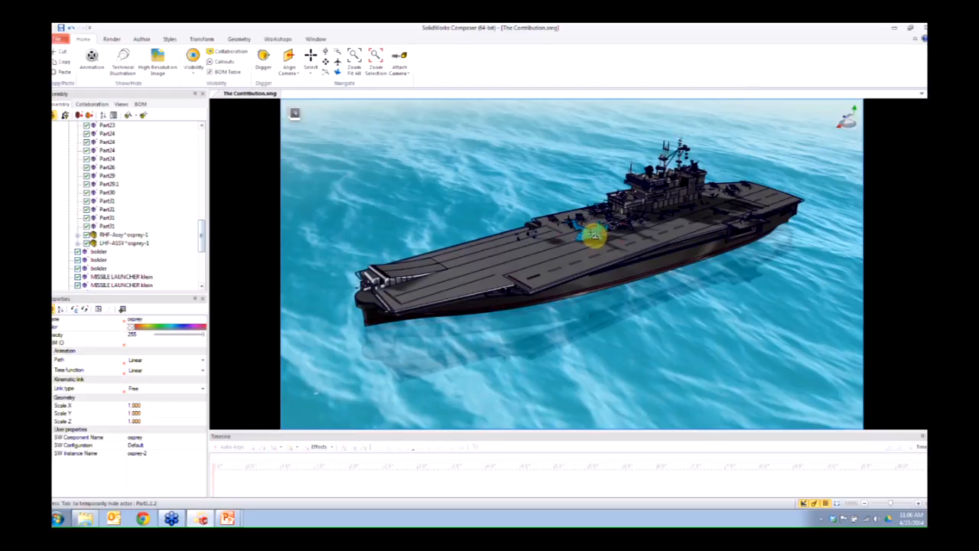
# Turn off assembly selection mode and select a single propeller blade on the osprey
pyautogui.scroll(2, 589, 239)
pyautogui.scroll(5, 589, 239)
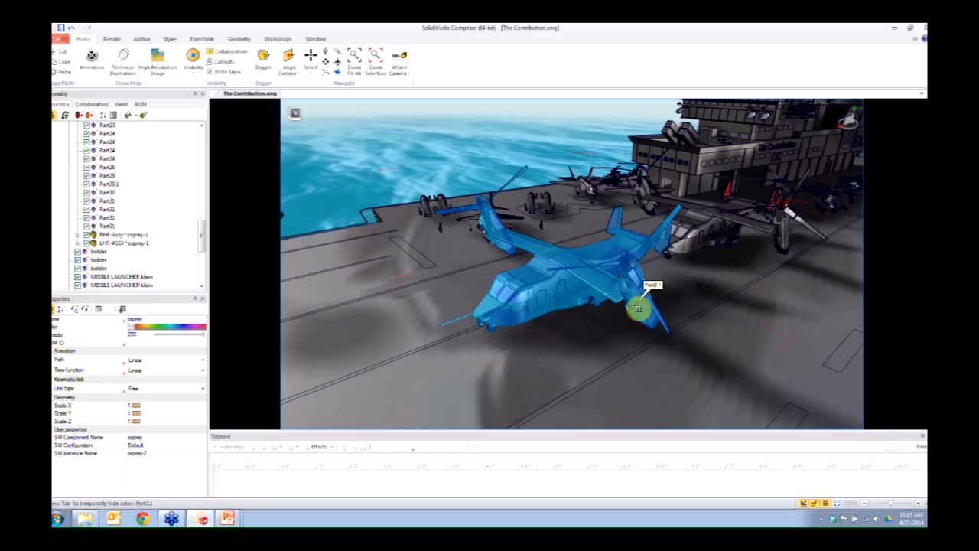
pyautogui.click(55, 115)
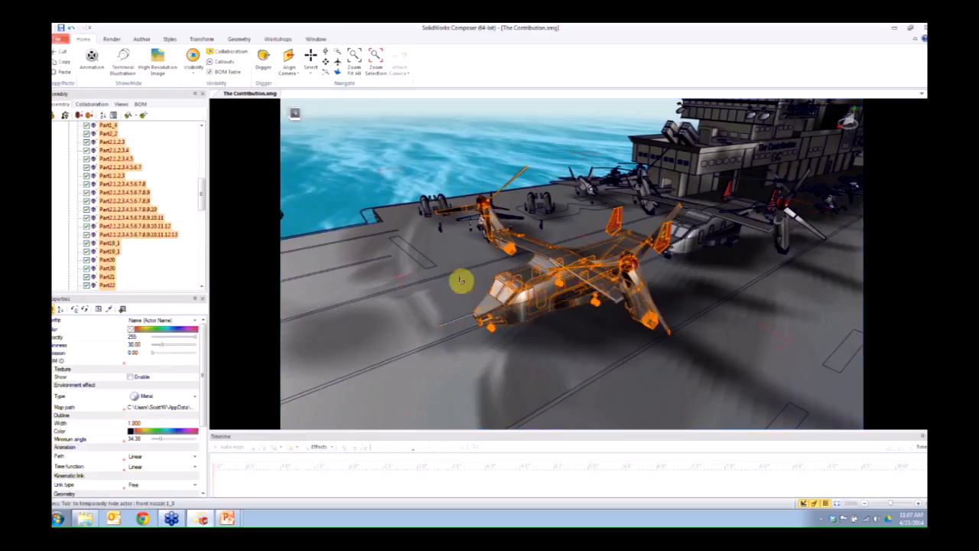
pyautogui.click(542, 139)
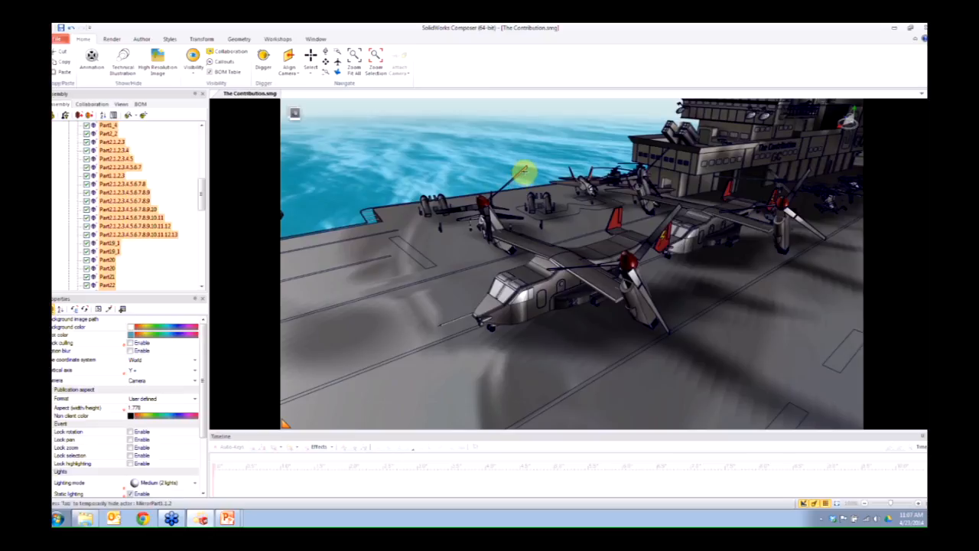
pyautogui.click(523, 170)
pyautogui.scroll(8, 508, 176)
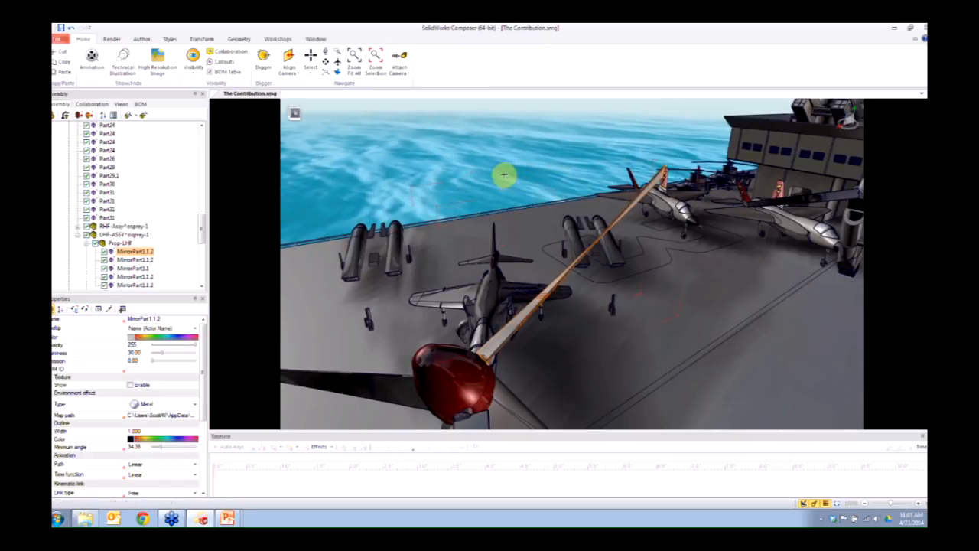
# Turn assembly selection mode back on, select the whole osprey and frame it in a low close-up from the front
pyautogui.click(54, 117)
pyautogui.scroll(-6, 559, 303)
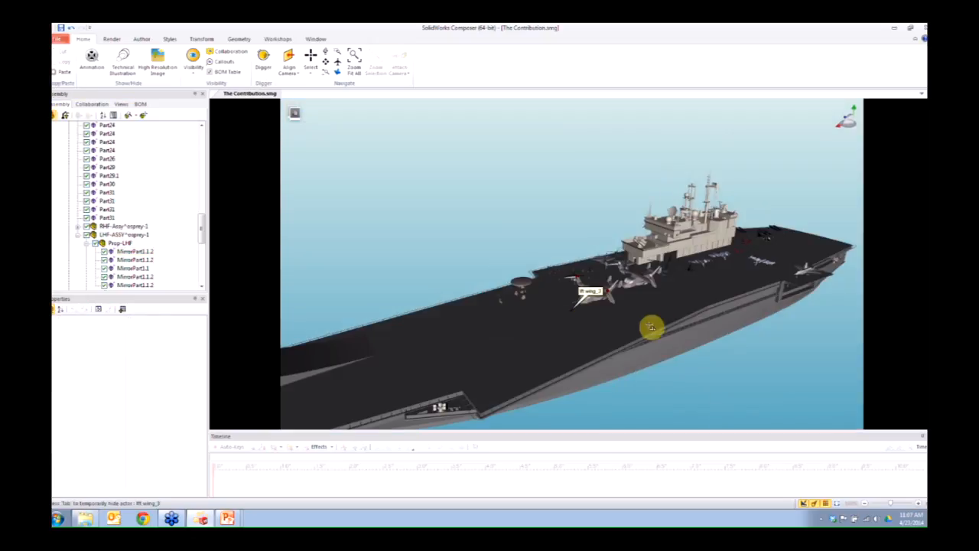
pyautogui.click(592, 299)
pyautogui.scroll(6, 452, 306)
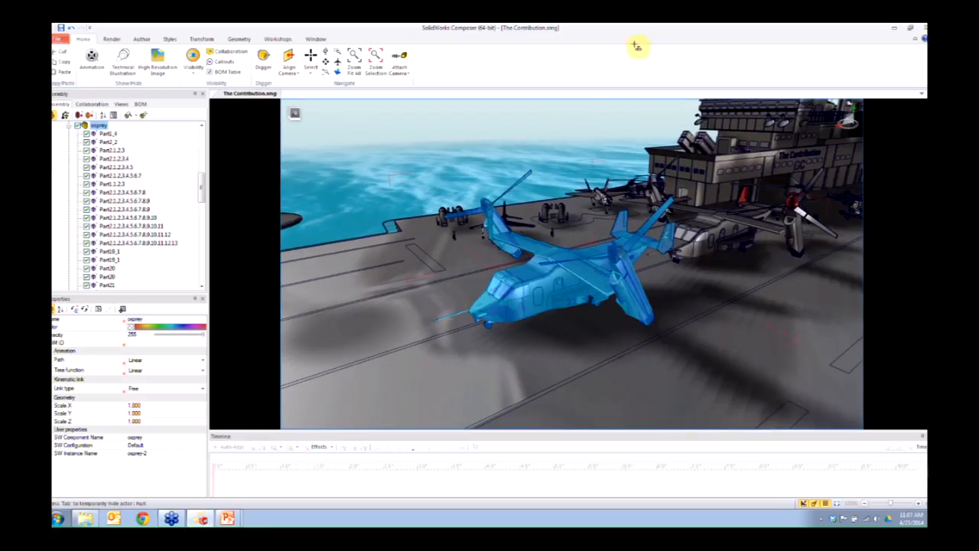
pyautogui.scroll(2, 607, 256)
pyautogui.moveTo(573, 264)
pyautogui.mouseDown()
pyautogui.moveTo(618, 265)
pyautogui.moveTo(653, 280)
pyautogui.moveTo(659, 272)
pyautogui.moveTo(650, 280)
pyautogui.moveTo(662, 281)
pyautogui.moveTo(684, 257)
pyautogui.moveTo(714, 255)
pyautogui.mouseUp()
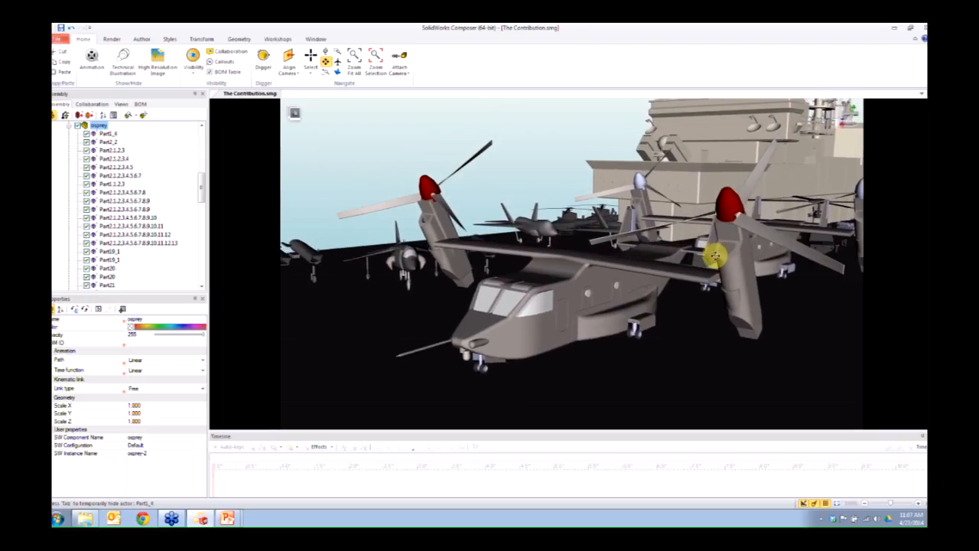
pyautogui.moveTo(715, 254); pyautogui.dragTo(715, 255, button='middle')
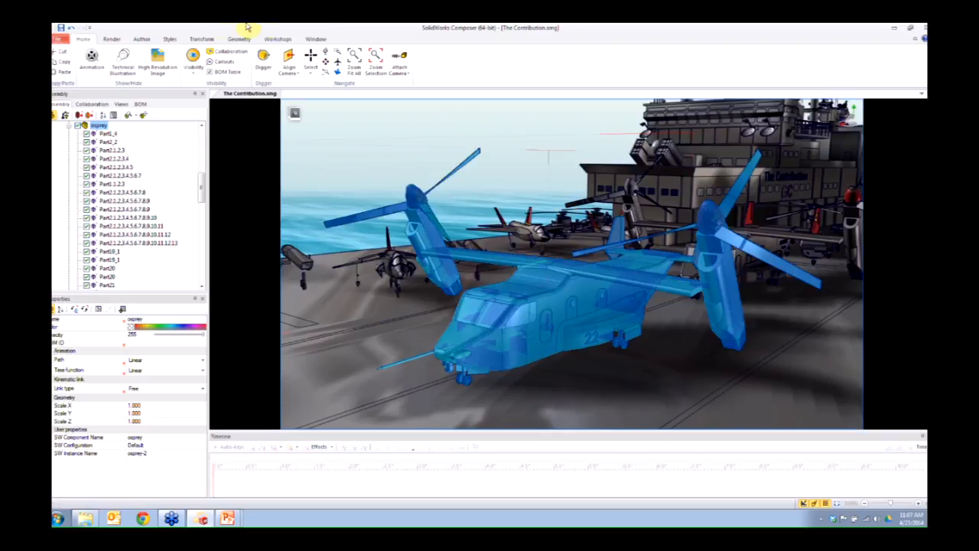
# Save the osprey close-up as a new view and clear the selection
pyautogui.click(121, 104)
pyautogui.click(54, 115)
pyautogui.click(70, 207)
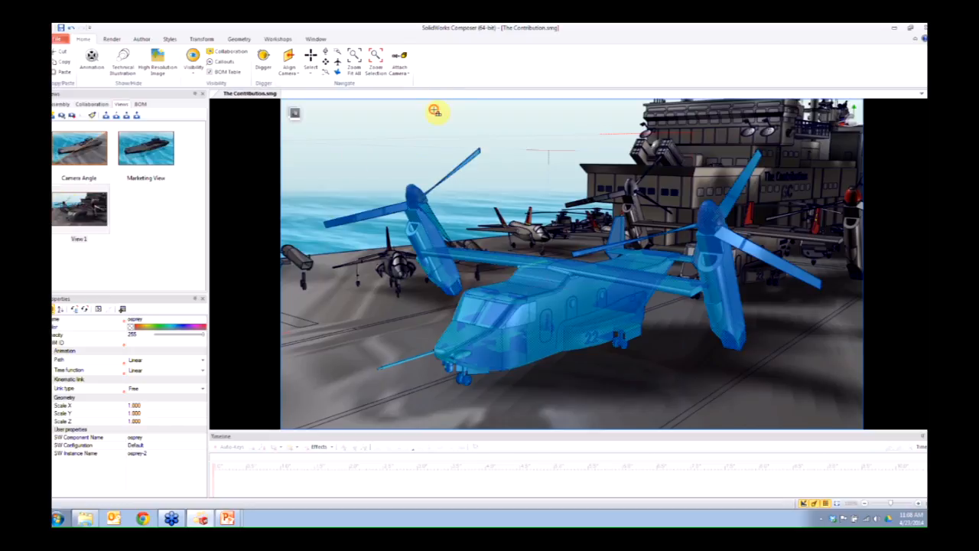
pyautogui.click(453, 204)
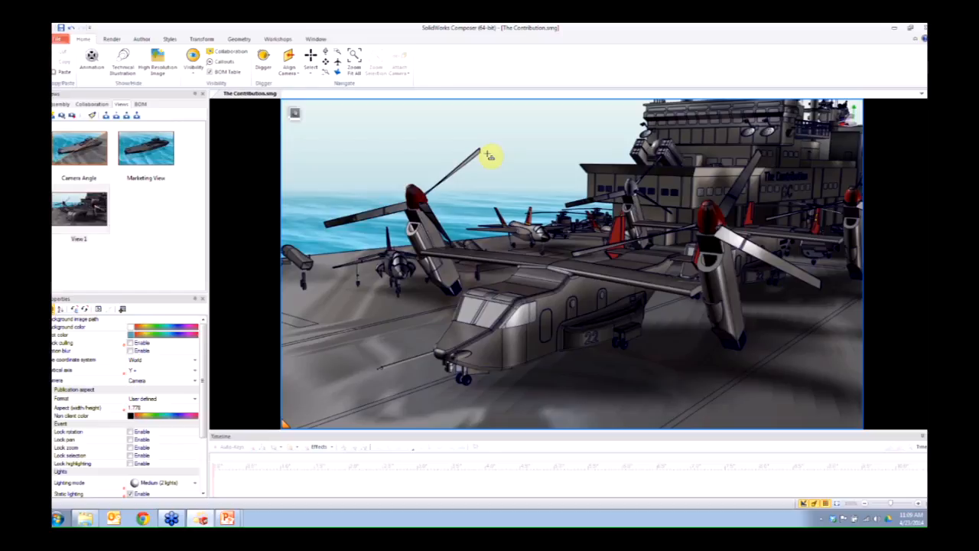
# Highlight the osprey's RHF-Assy and LHF-ASSY assemblies and the Prop-LHF subassembly one after another from the assembly structure
pyautogui.click(60, 103)
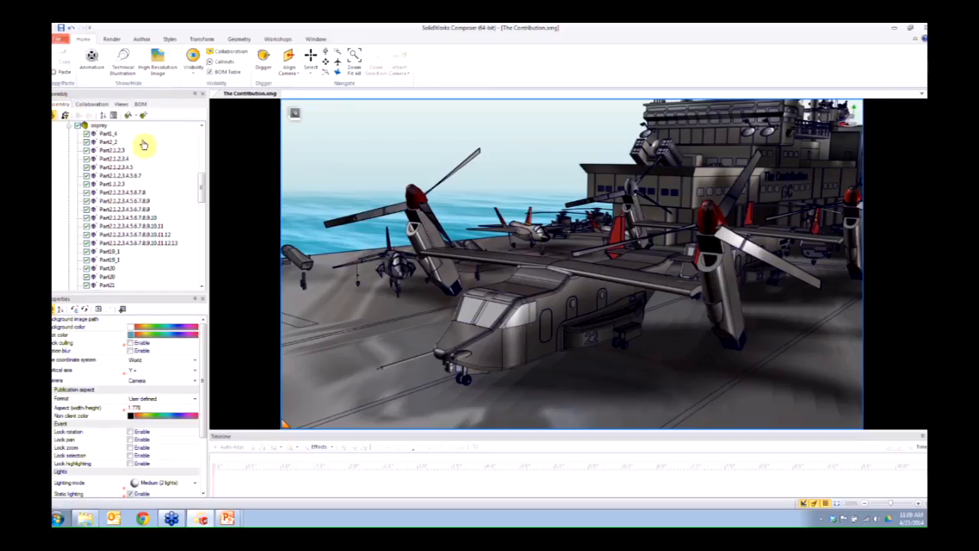
pyautogui.moveTo(204, 186); pyautogui.dragTo(201, 229)
pyautogui.click(126, 176)
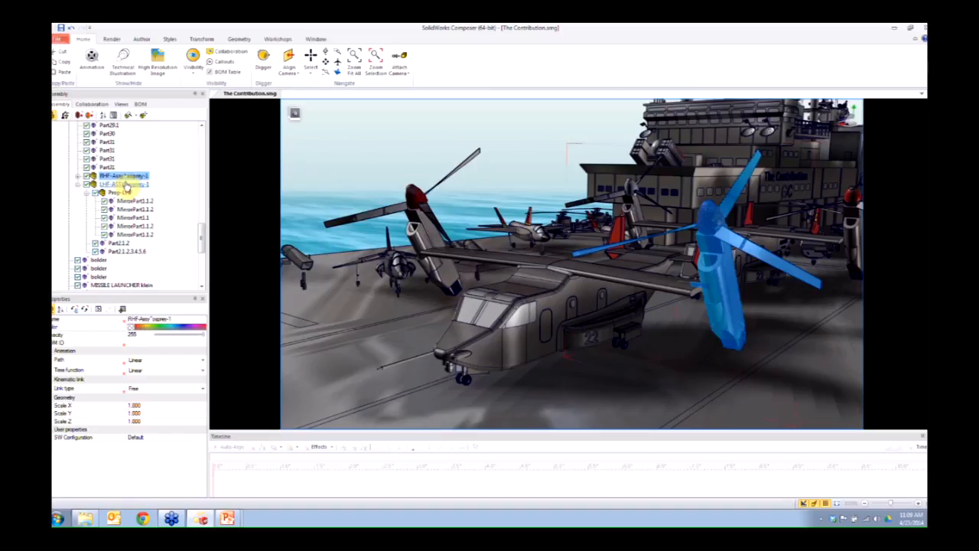
pyautogui.click(122, 185)
pyautogui.click(117, 193)
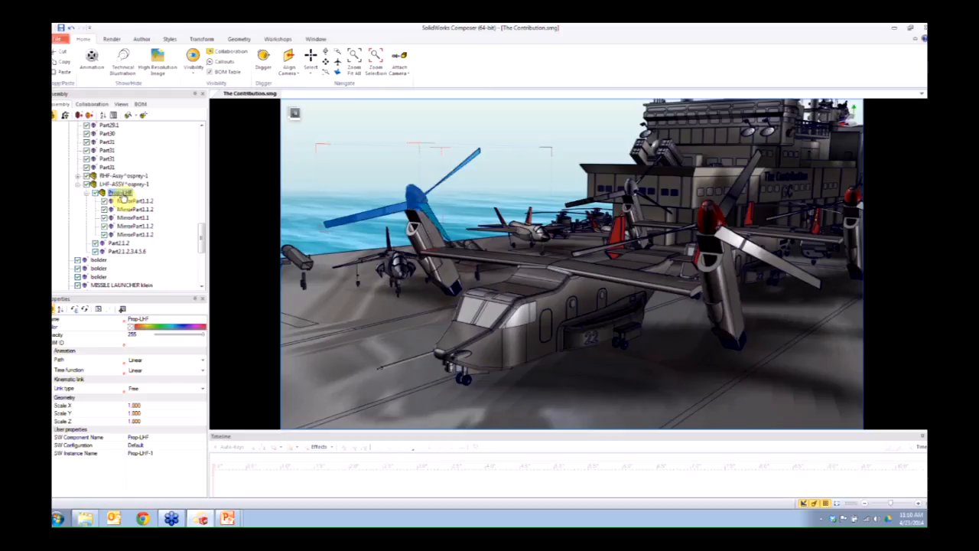
# Compare the osprey's two engine assemblies with their Prop-LHF and Prop-RHF subassemblies, expanding RHF-Assy^osprey-1 to reach its propeller
pyautogui.click(115, 176)
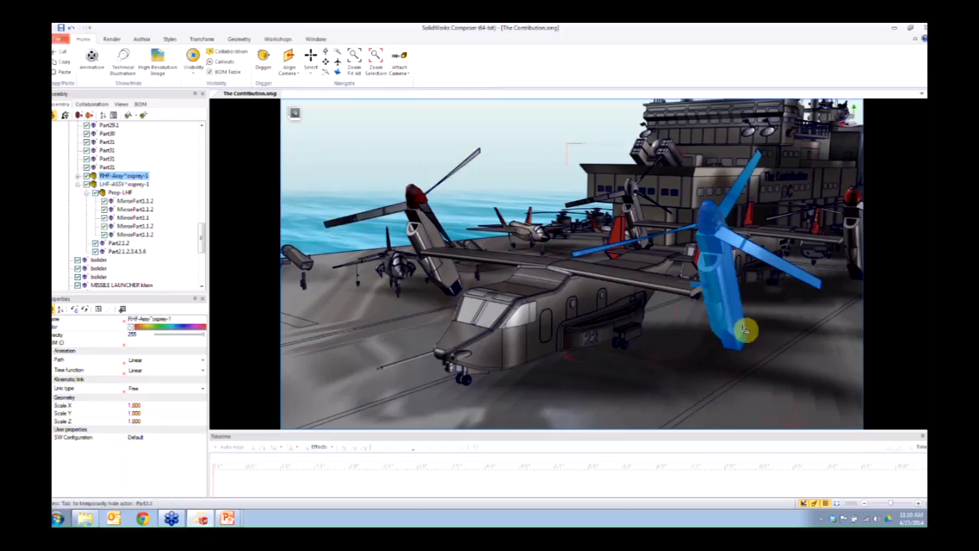
pyautogui.click(116, 184)
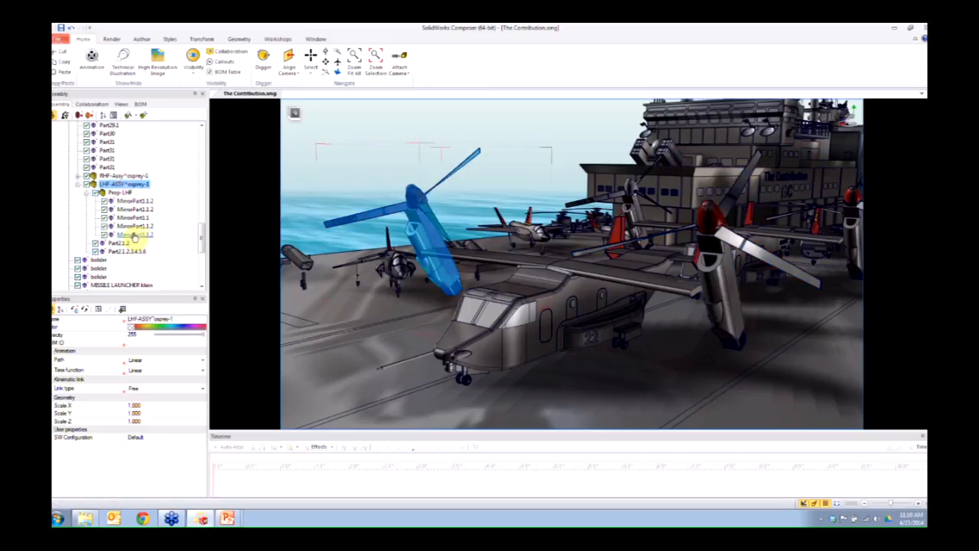
pyautogui.click(123, 193)
pyautogui.click(77, 176)
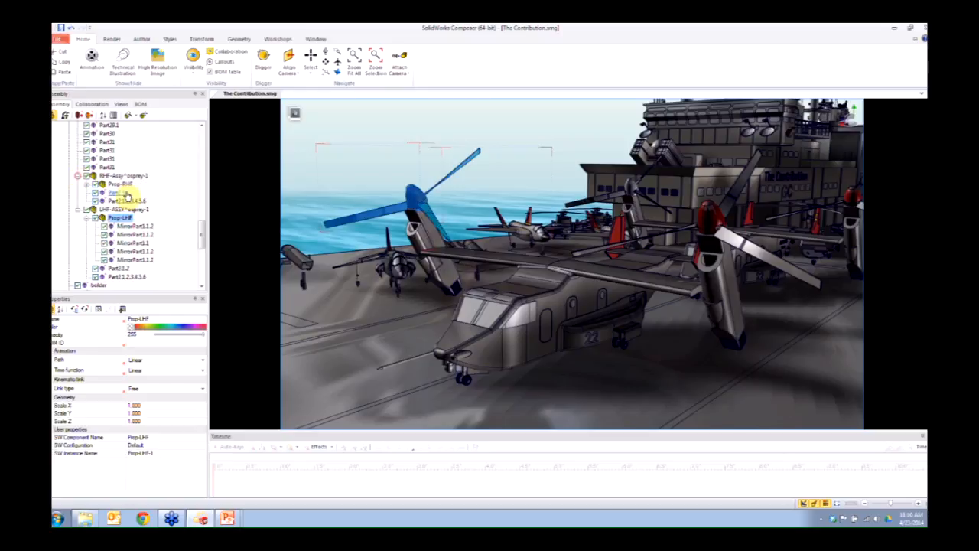
pyautogui.click(120, 185)
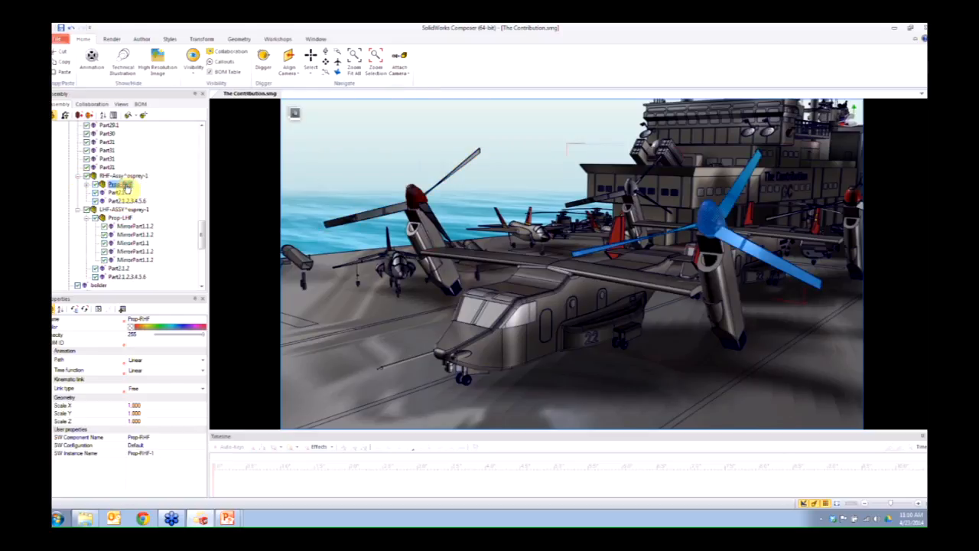
pyautogui.click(121, 176)
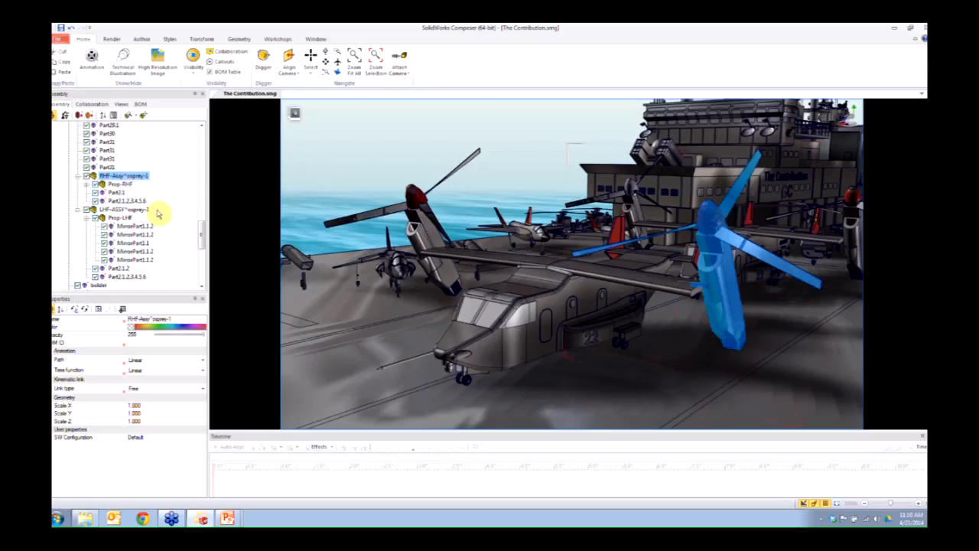
pyautogui.click(125, 185)
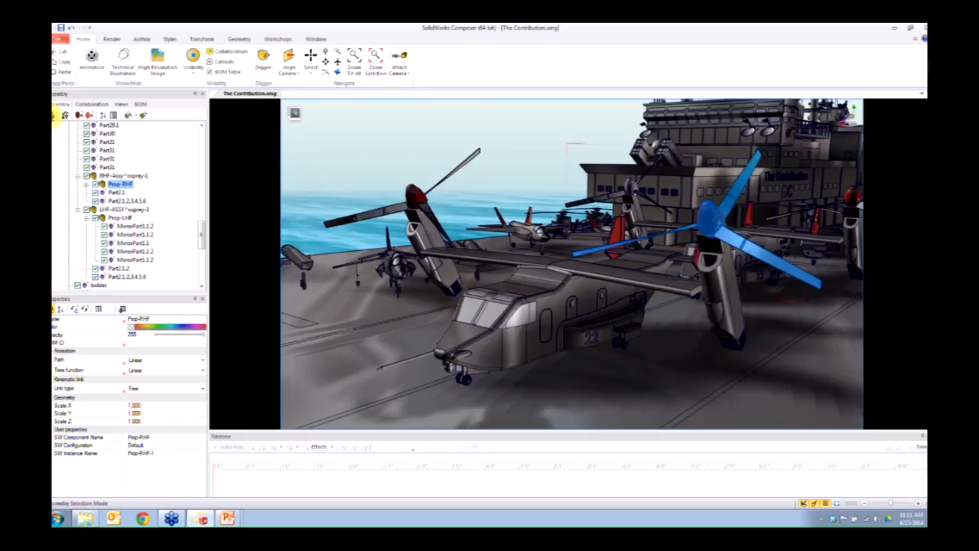
# Restore assembly selection mode, select RHF-Assy^osprey-1 in the assembly structure and start the Rotate transformation on it
pyautogui.click(55, 116)
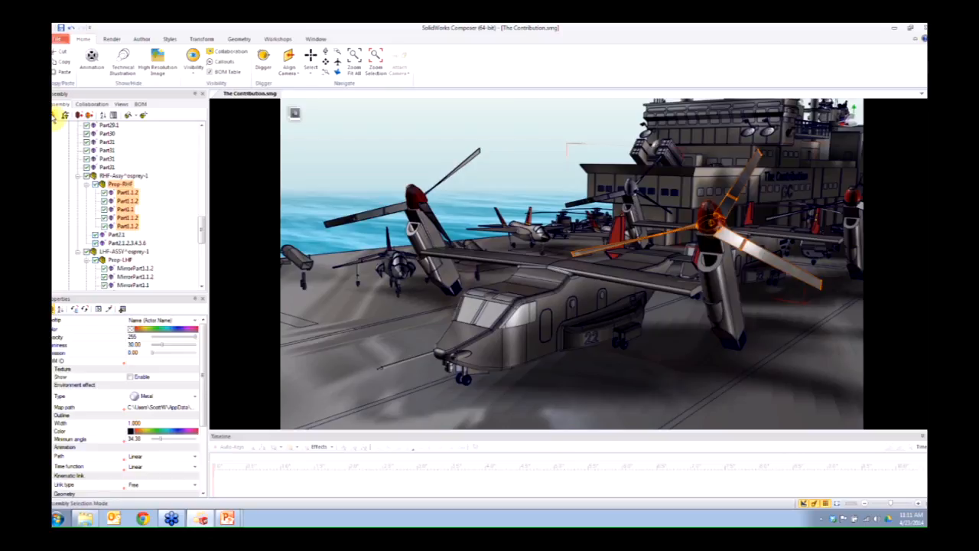
pyautogui.click(52, 117)
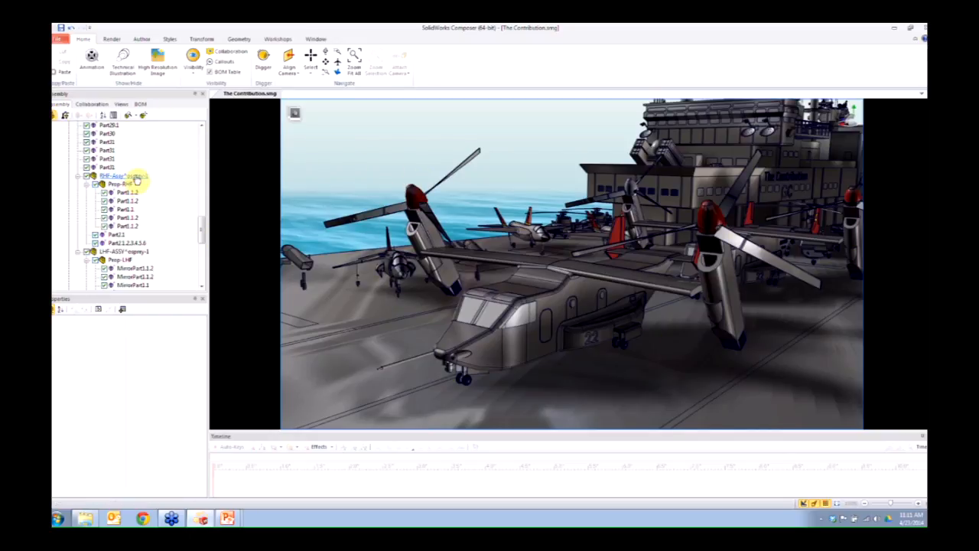
pyautogui.click(123, 176)
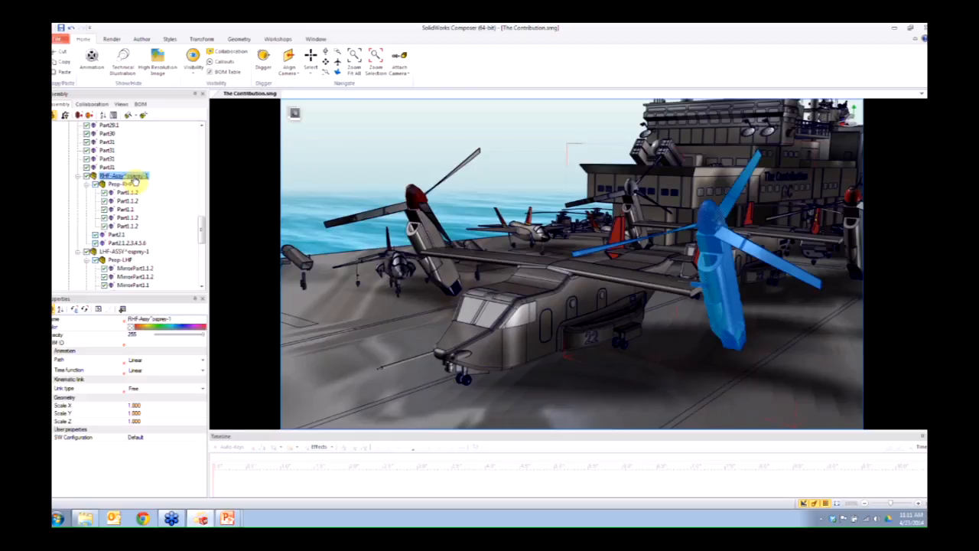
pyautogui.click(200, 39)
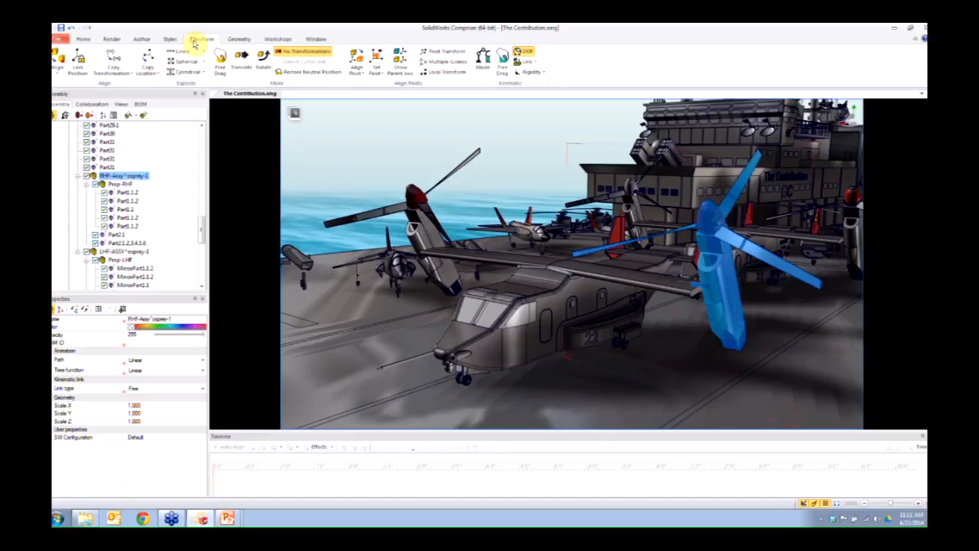
pyautogui.click(262, 59)
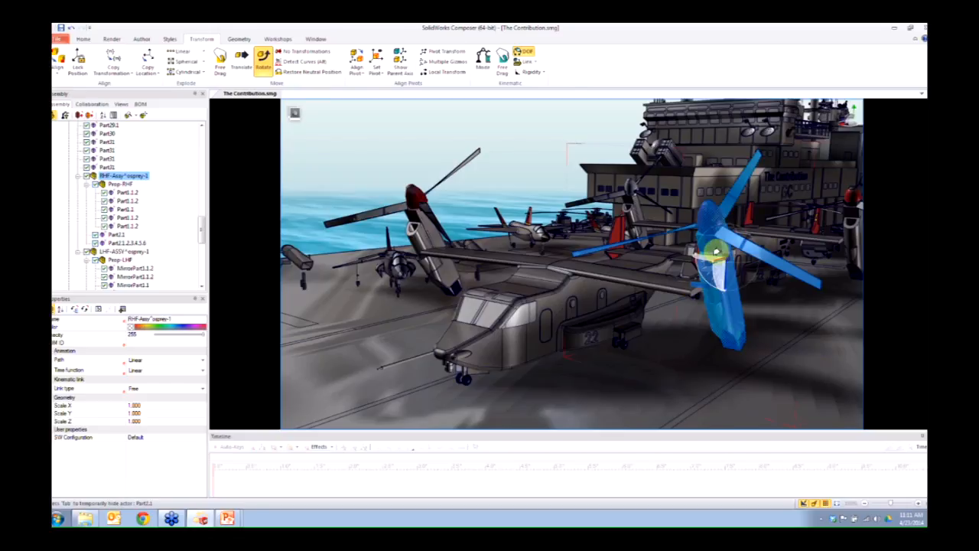
# Try to rotate the RHF engine assembly by about -45° around a curve detected on its nacelle
pyautogui.press('alt')
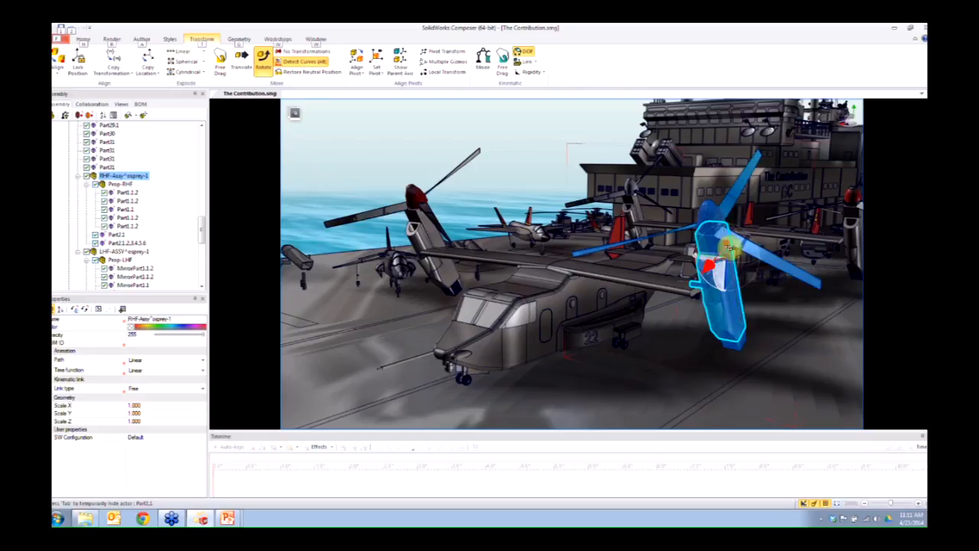
pyautogui.moveTo(713, 246); pyautogui.dragTo(677, 291)
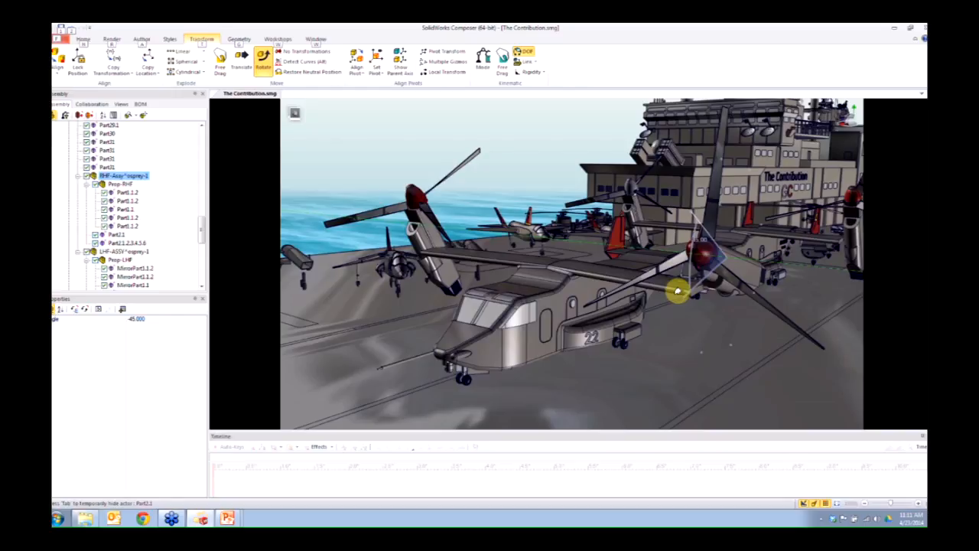
pyautogui.moveTo(677, 292); pyautogui.dragTo(677, 292)
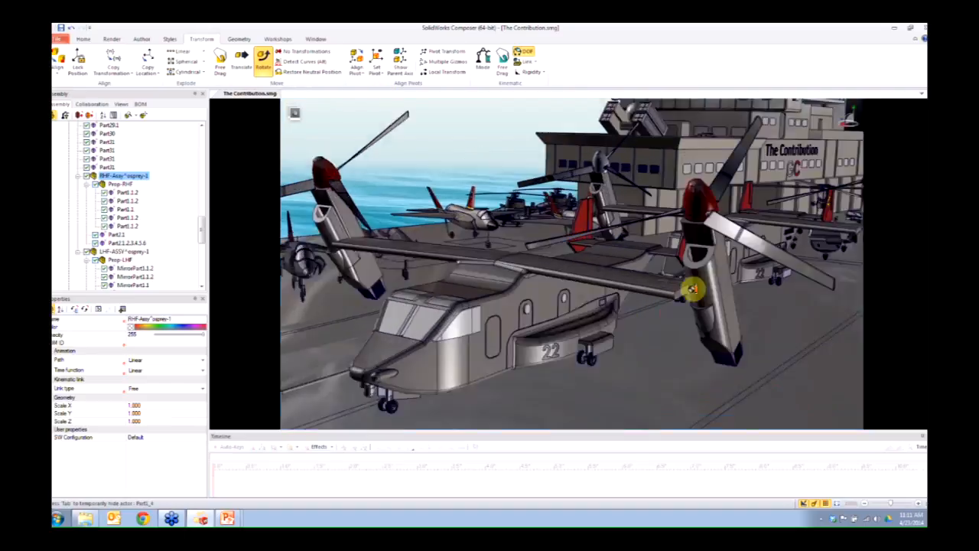
# Temporarily hide the overlapping wing, take the rotation axis from the circular end edge of RHF-Assy's pivot shaft and restore View 1
pyautogui.scroll(7, 692, 289)
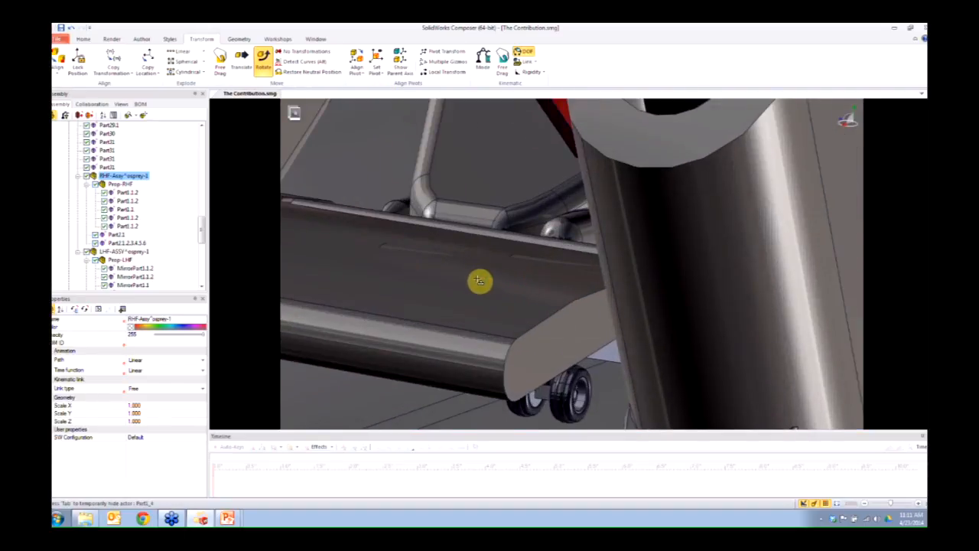
pyautogui.moveTo(564, 279); pyautogui.dragTo(485, 279)
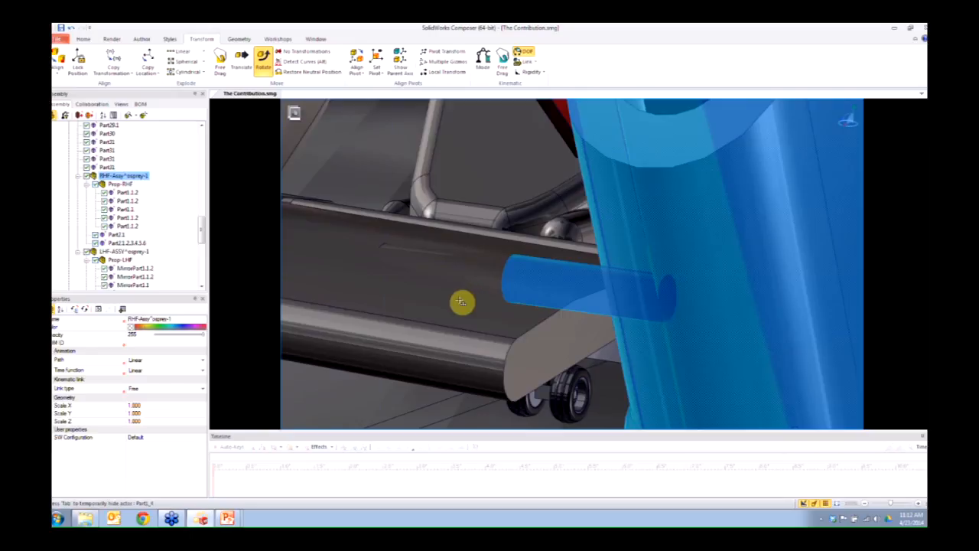
pyautogui.press('Tab')
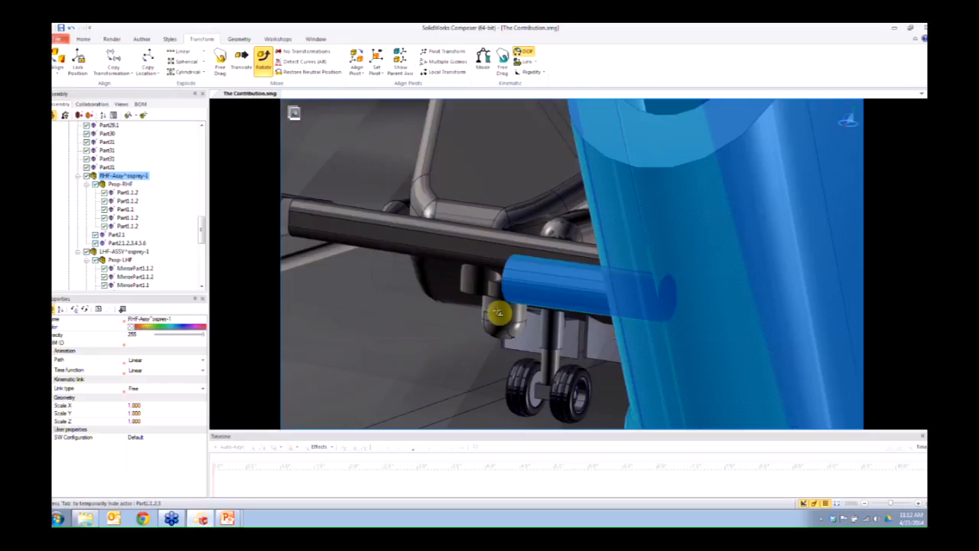
pyautogui.press('alt')
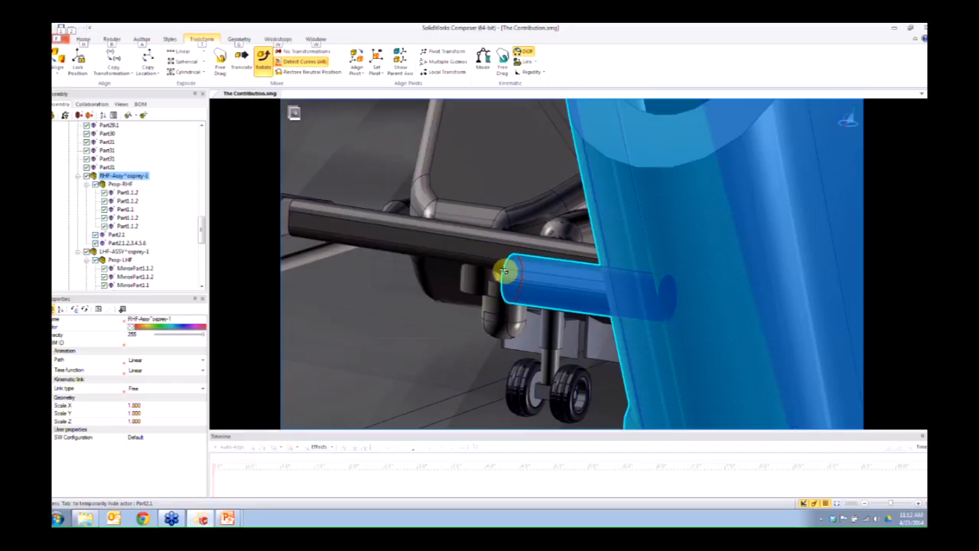
pyautogui.click(504, 272)
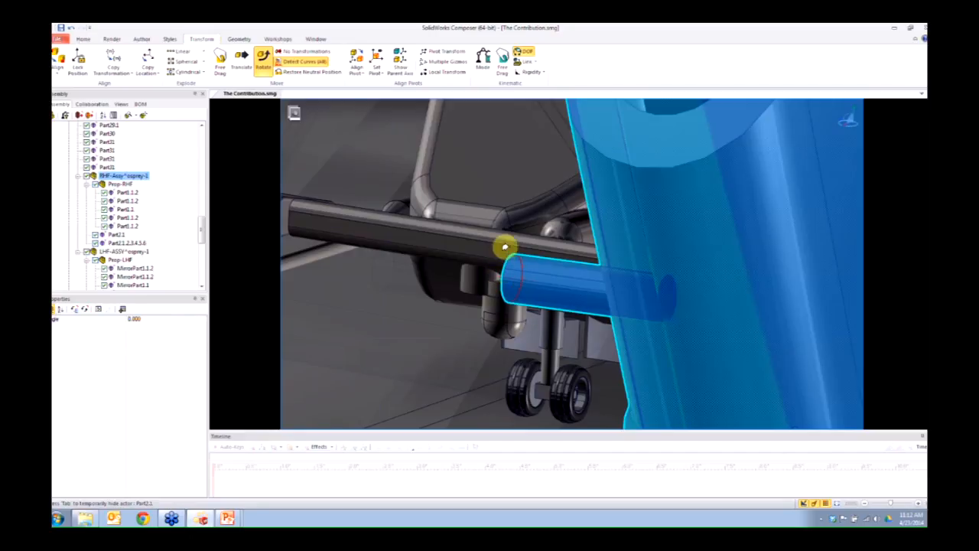
pyautogui.moveTo(490, 237); pyautogui.dragTo(234, 156)
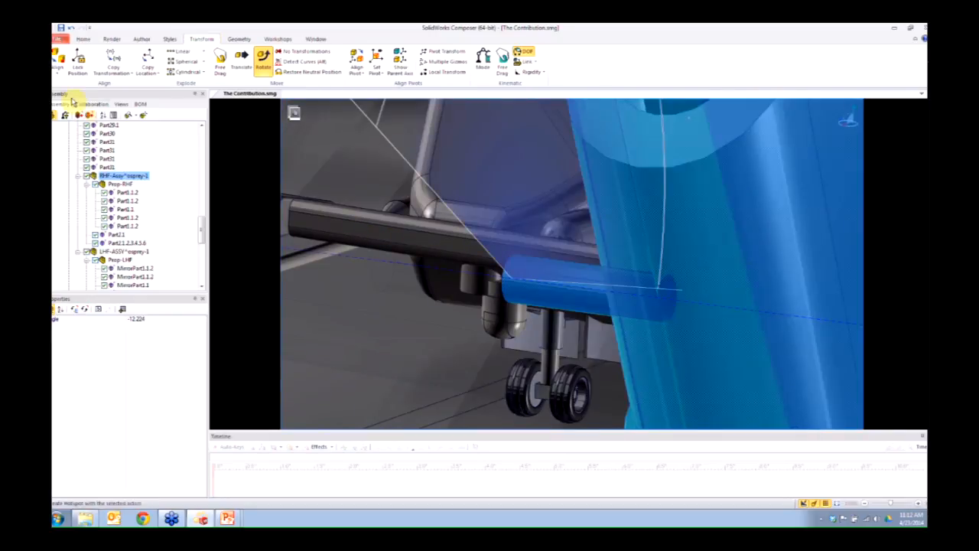
pyautogui.click(121, 103)
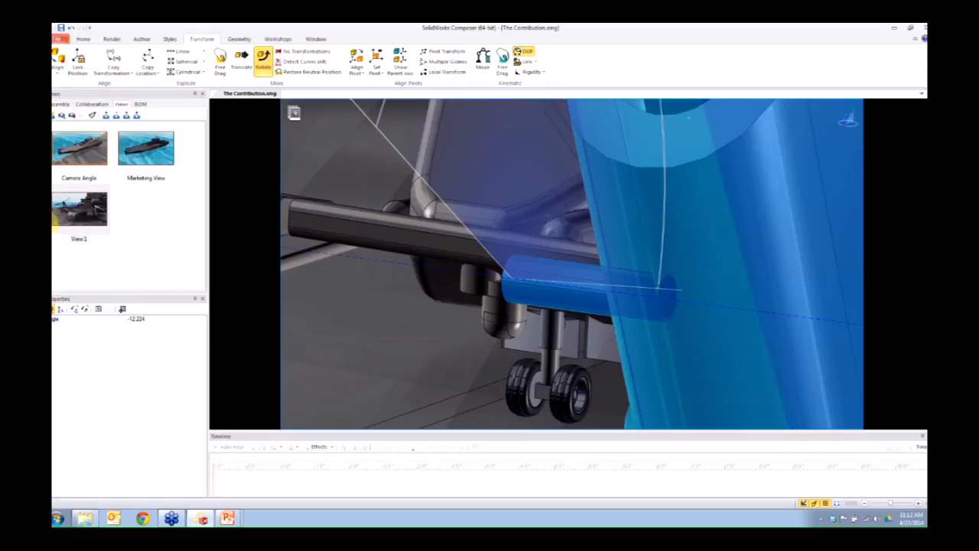
pyautogui.click(79, 216)
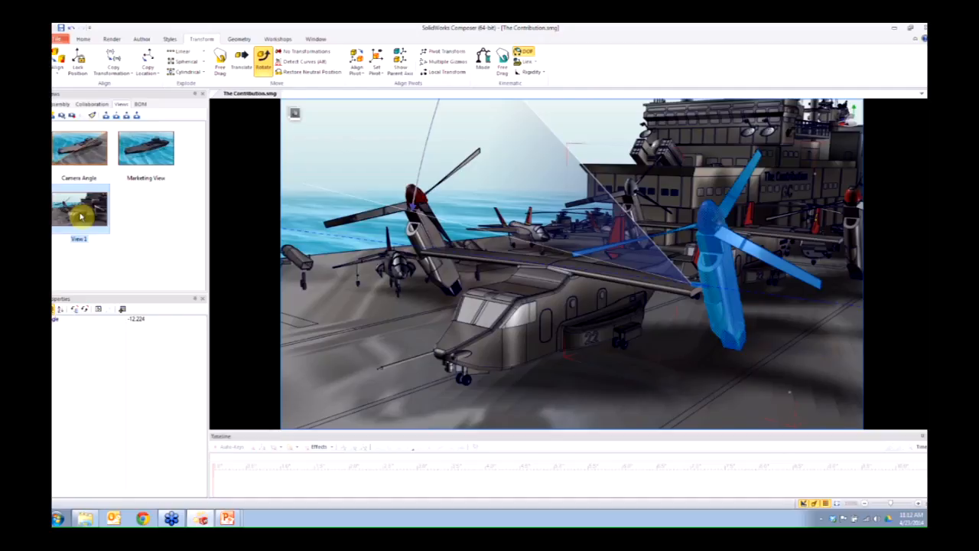
# Swing the RHF engine assembly back and forth about its pivot shaft to preview the tilt
pyautogui.moveTo(512, 277); pyautogui.dragTo(223, 297)
pyautogui.moveTo(167, 319); pyautogui.dragTo(79, 320)
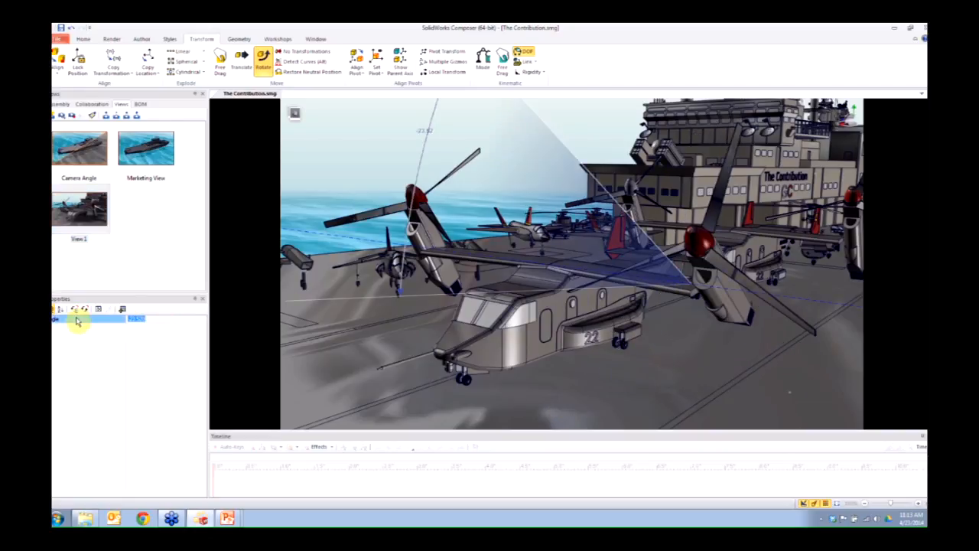
pyautogui.moveTo(462, 290); pyautogui.dragTo(558, 255)
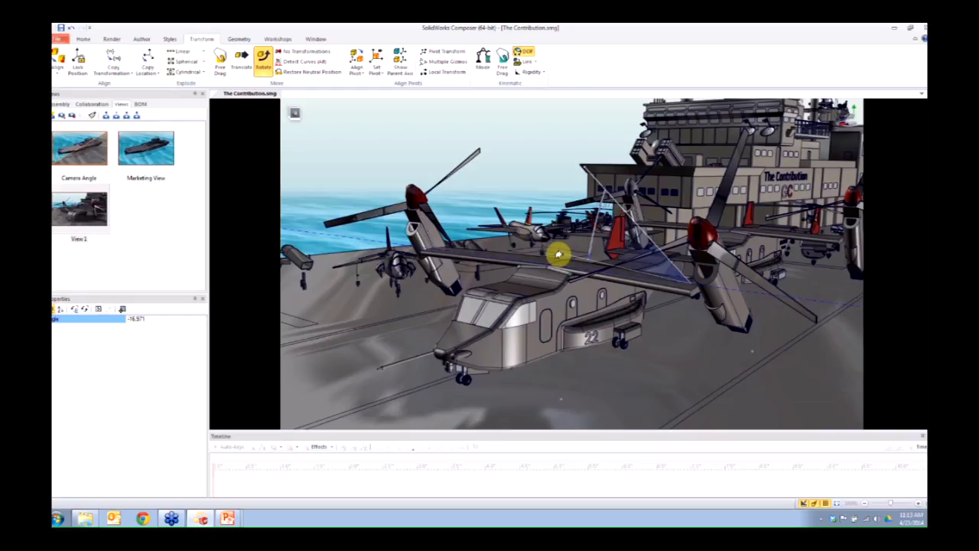
pyautogui.moveTo(558, 255); pyautogui.dragTo(578, 181)
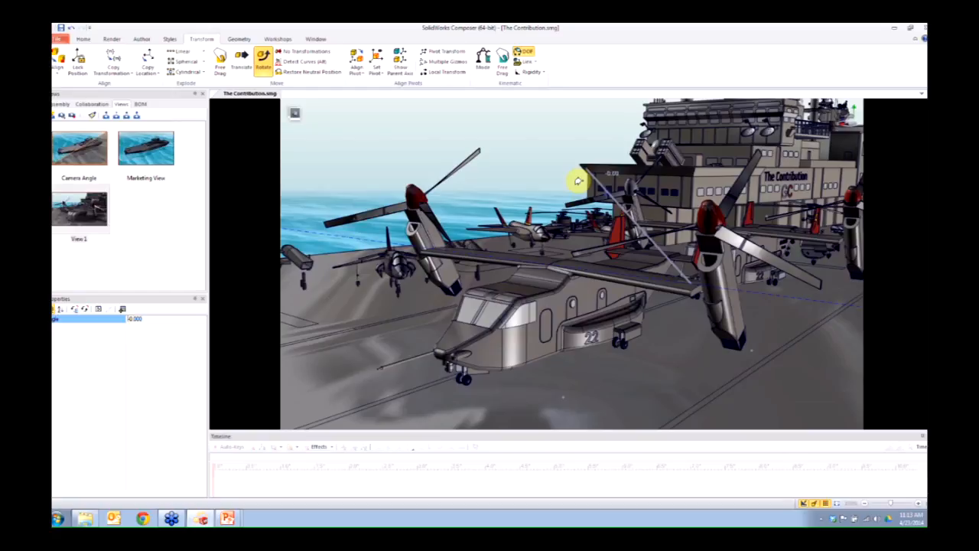
pyautogui.moveTo(578, 181); pyautogui.dragTo(644, 173)
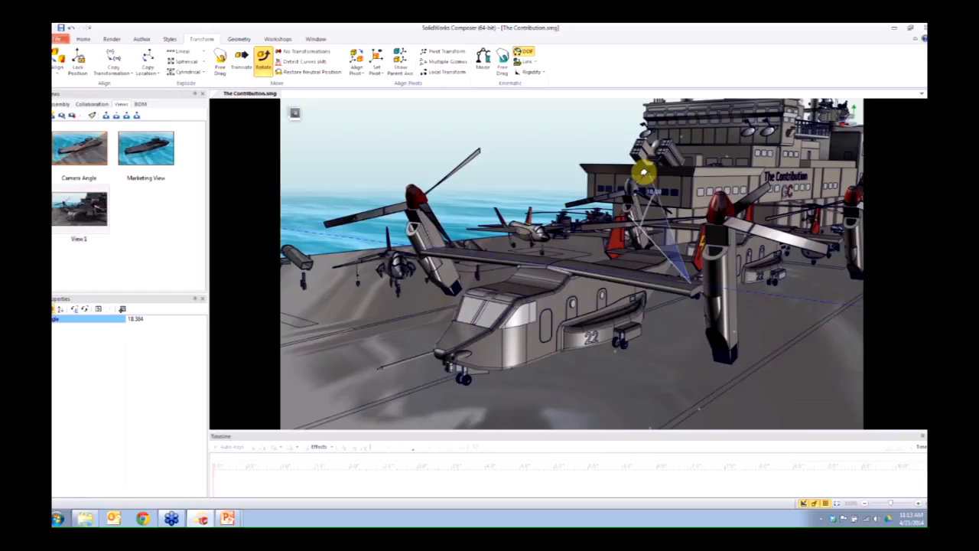
# Tilt the RHF engine assembly forward about its pivot shaft with a rotation angle of -60°
pyautogui.moveTo(644, 173); pyautogui.dragTo(490, 245)
pyautogui.moveTo(157, 319); pyautogui.dragTo(72, 324)
pyautogui.write('-60')
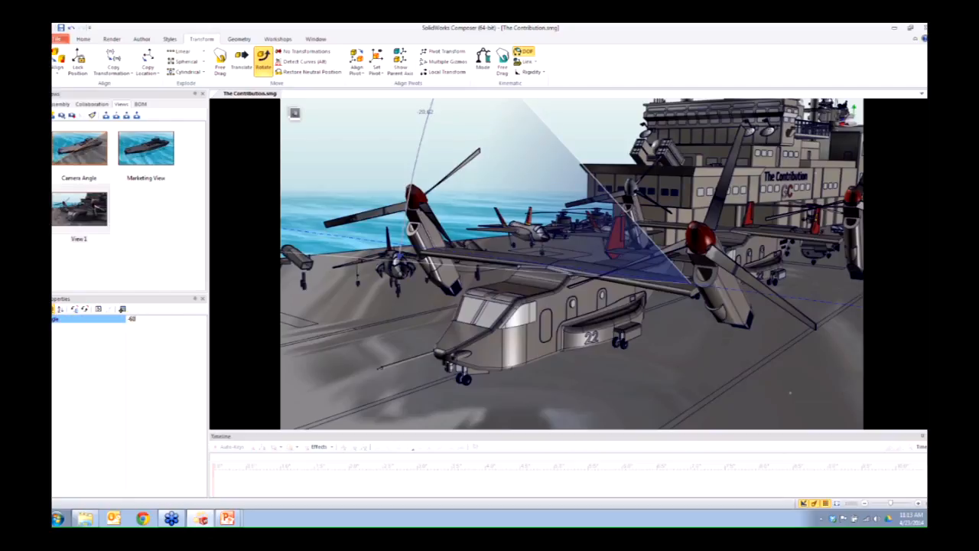
pyautogui.press('Return')
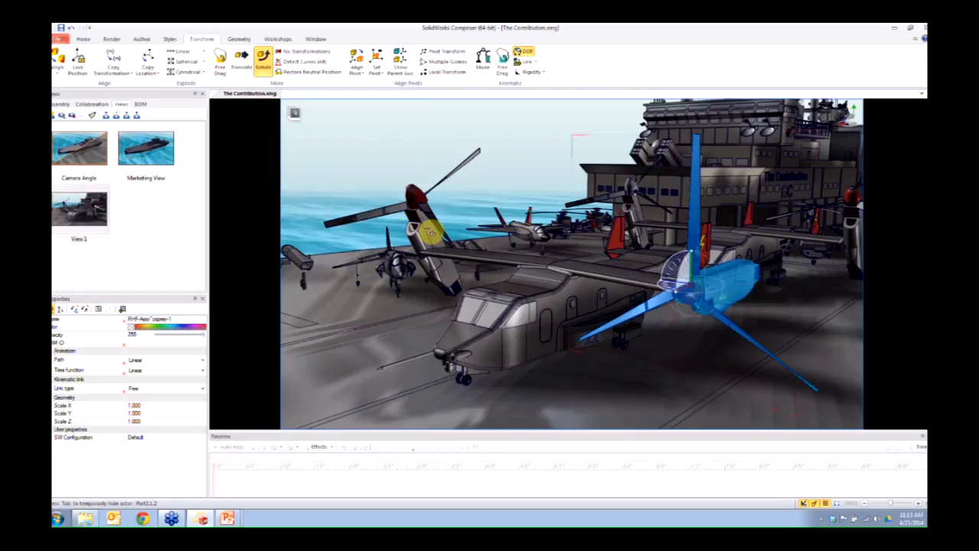
# Apply RHF-Assy's rotation to the LHF-ASSY engine with Copy Transformation and clear the selection
pyautogui.click(430, 230)
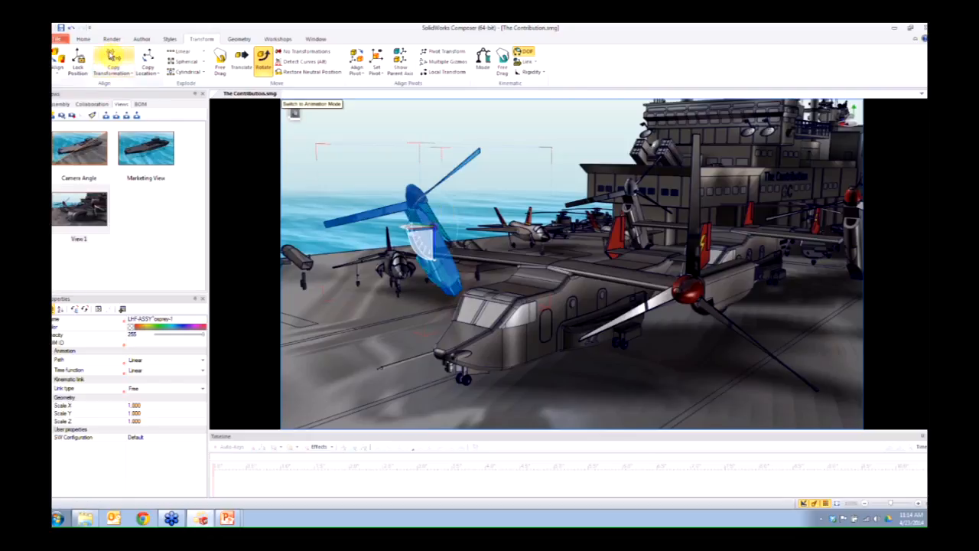
pyautogui.click(113, 58)
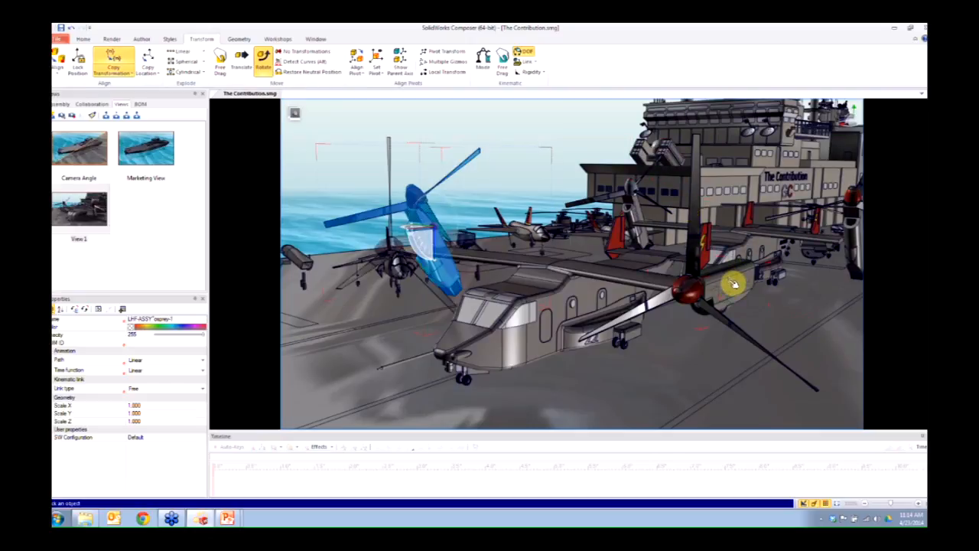
pyautogui.click(60, 103)
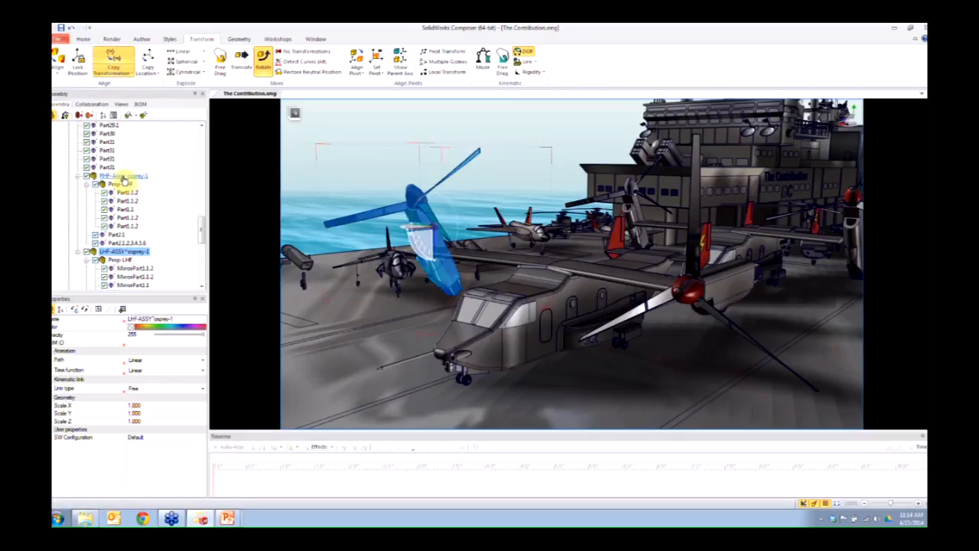
pyautogui.click(142, 176)
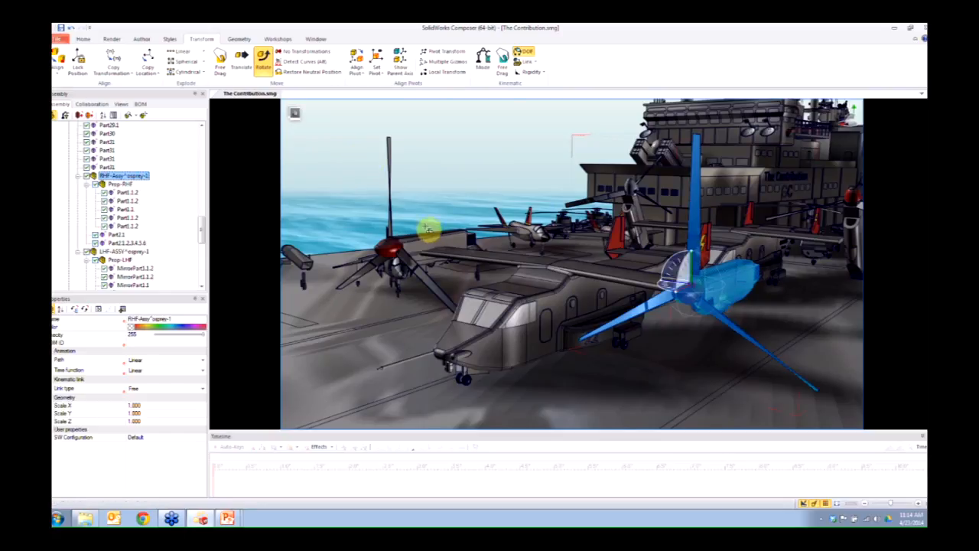
pyautogui.click(447, 180)
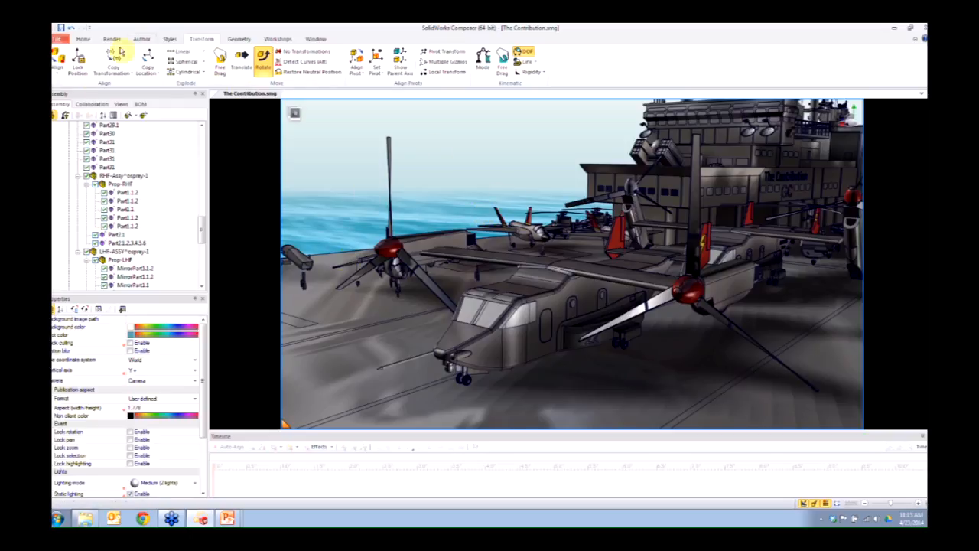
# Save the osprey with both engines tilted forward as a new view and compare View 1 with View 2
pyautogui.click(121, 104)
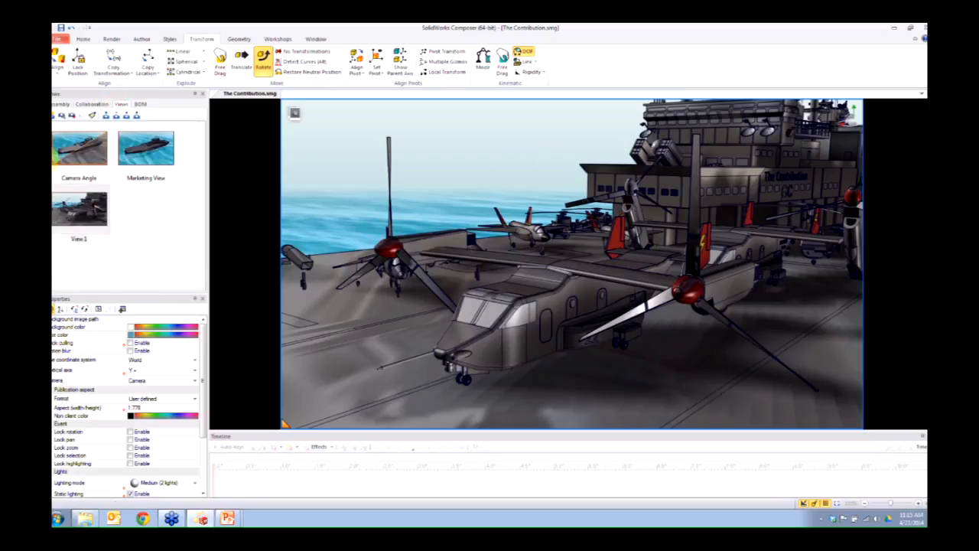
pyautogui.click(55, 115)
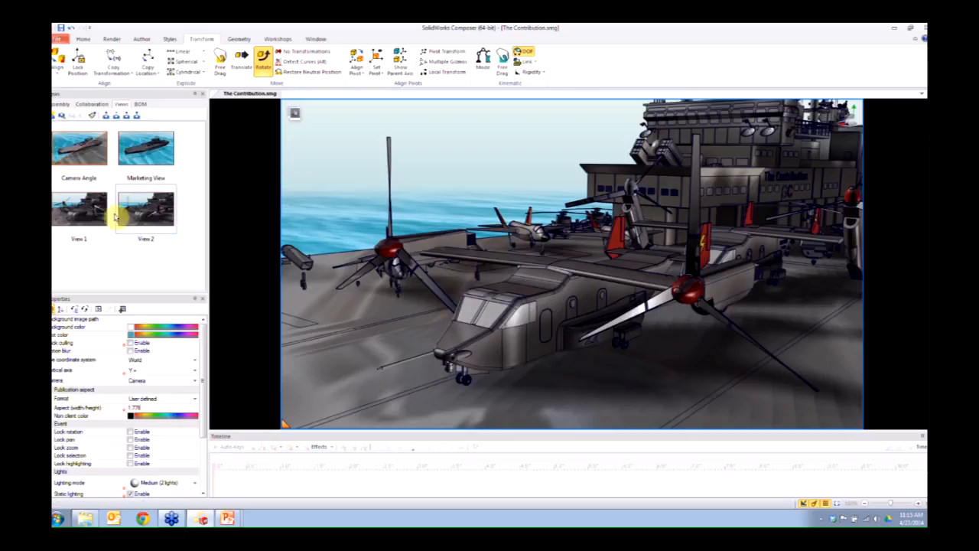
pyautogui.click(95, 221)
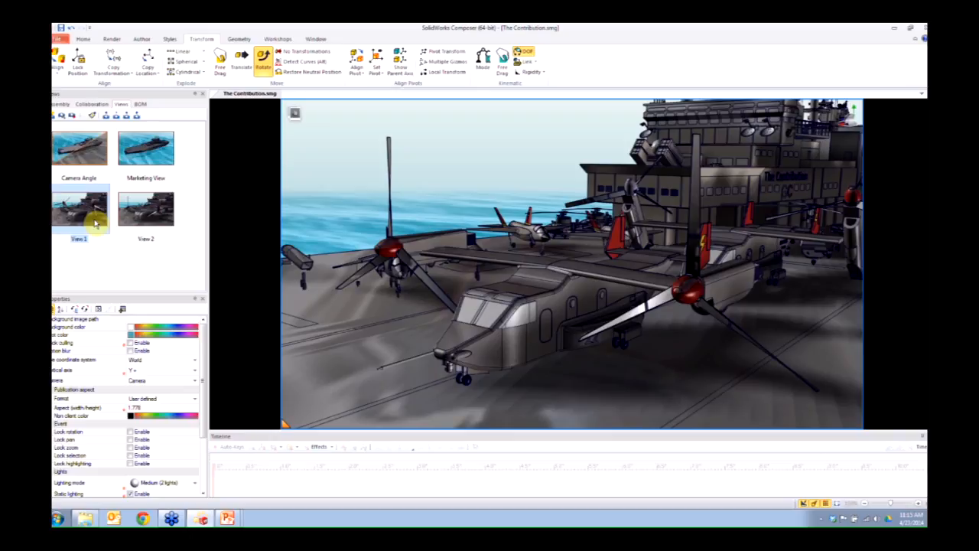
pyautogui.click(84, 215)
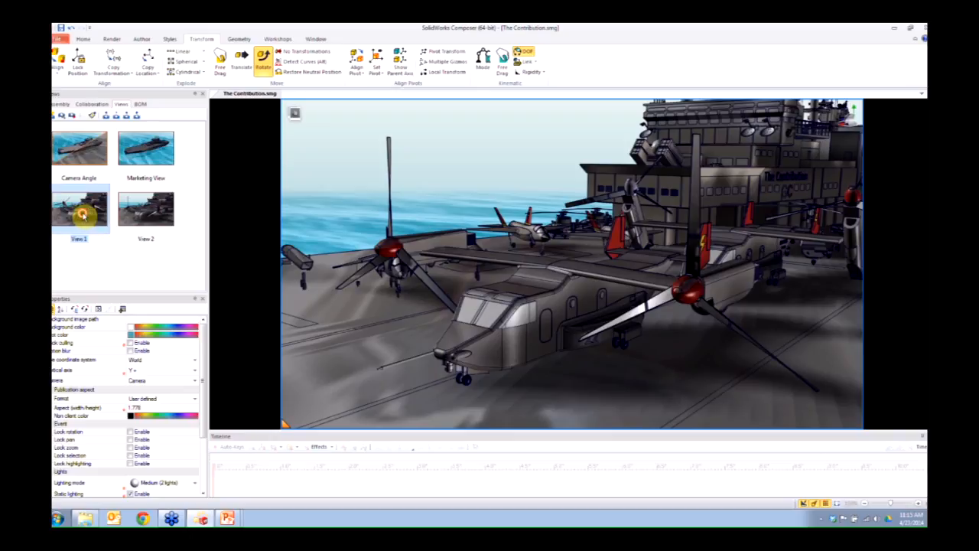
pyautogui.click(161, 210)
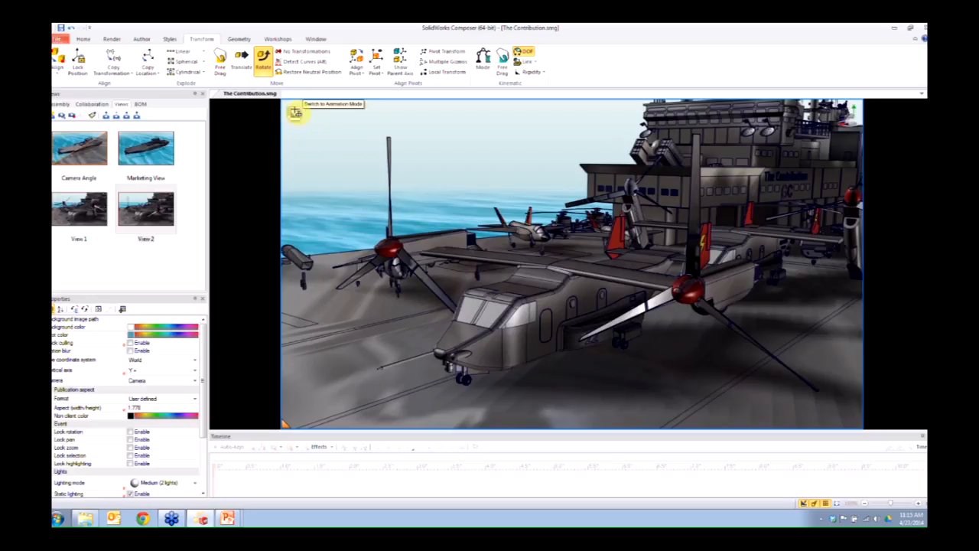
# Switch to Animation mode and place the Marketing View at the 0.0 s start of the timeline
pyautogui.click(295, 115)
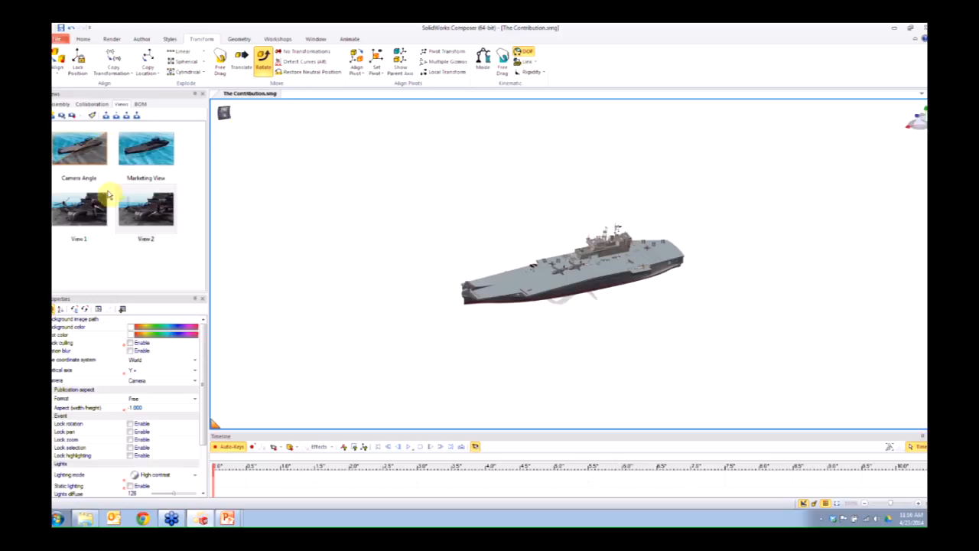
pyautogui.click(147, 157)
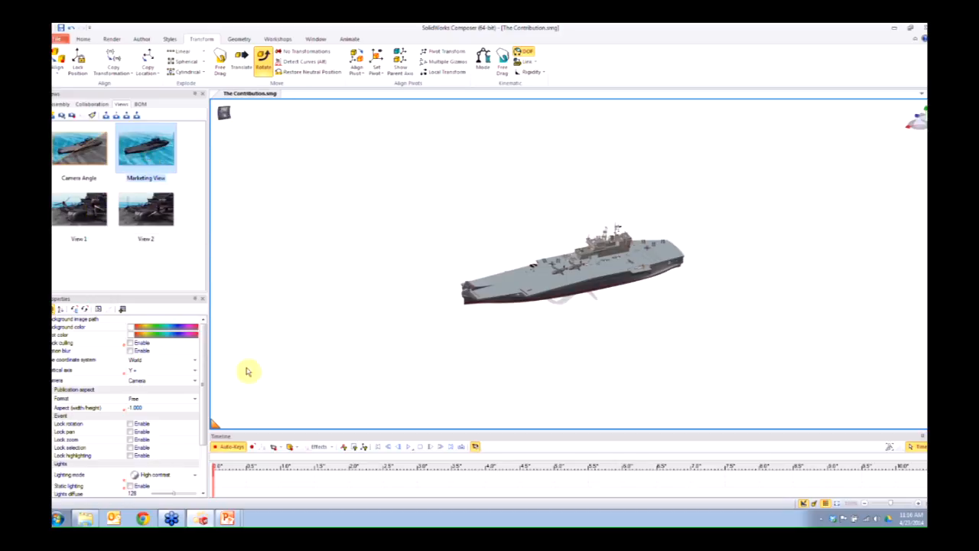
pyautogui.moveTo(214, 476); pyautogui.dragTo(214, 477)
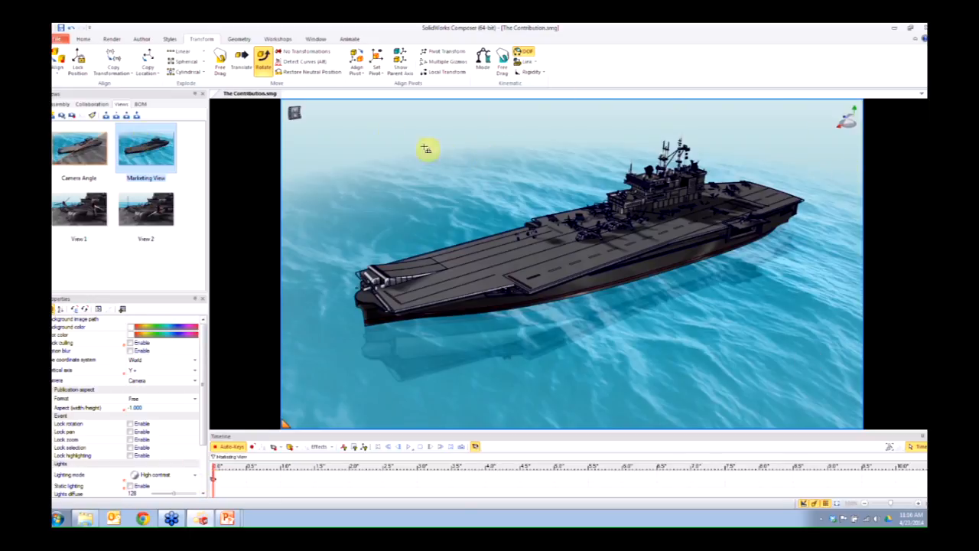
# Restore the Marketing View in View mode and set its publication aspect format to 16/9
pyautogui.click(89, 105)
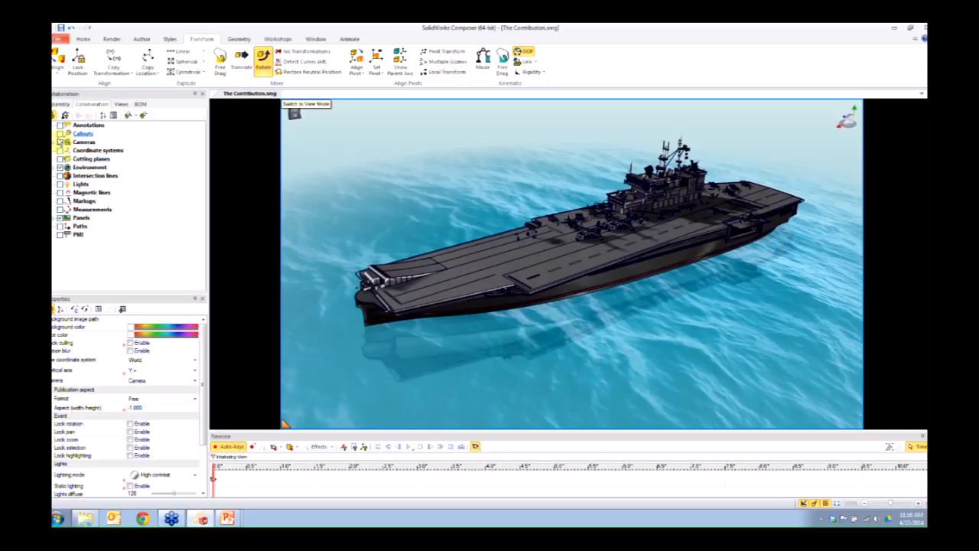
pyautogui.click(60, 127)
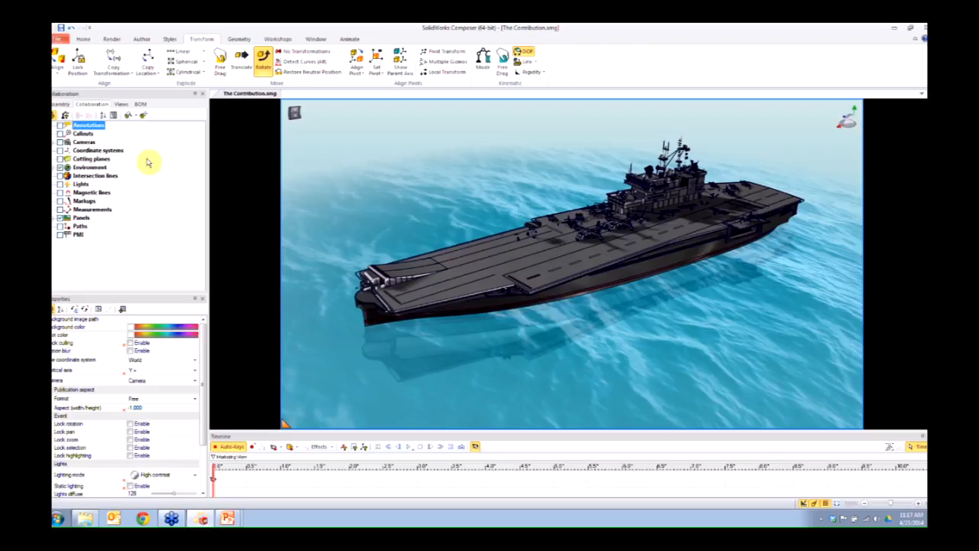
pyautogui.click(121, 104)
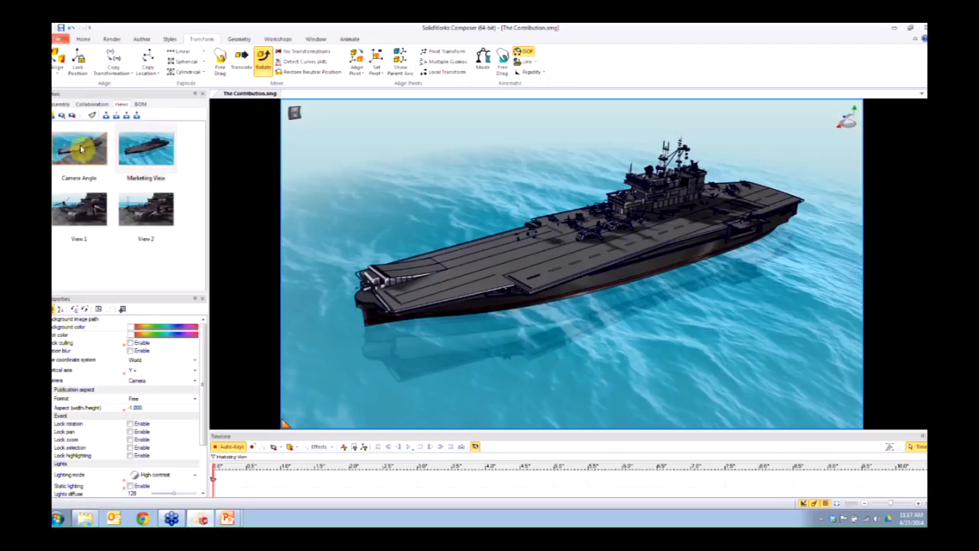
pyautogui.doubleClick(145, 163)
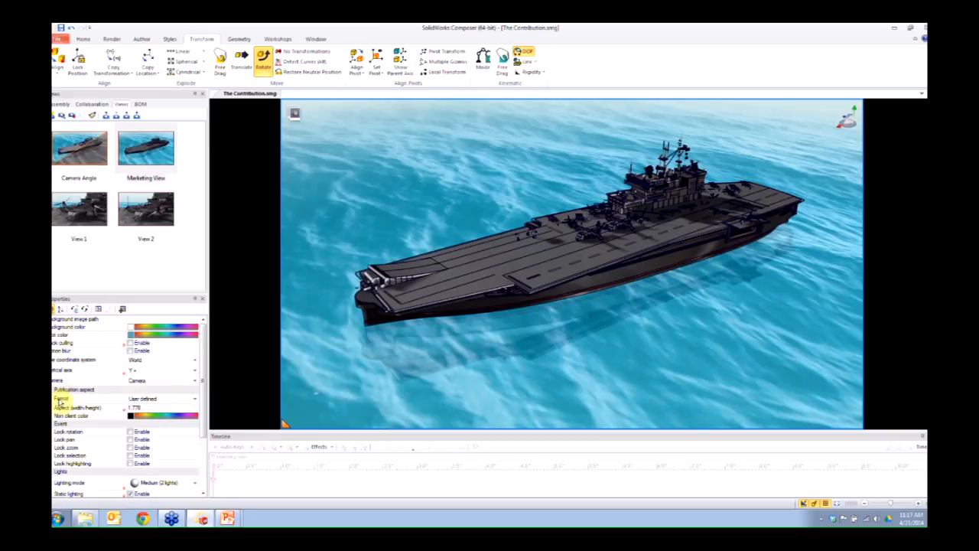
pyautogui.click(167, 399)
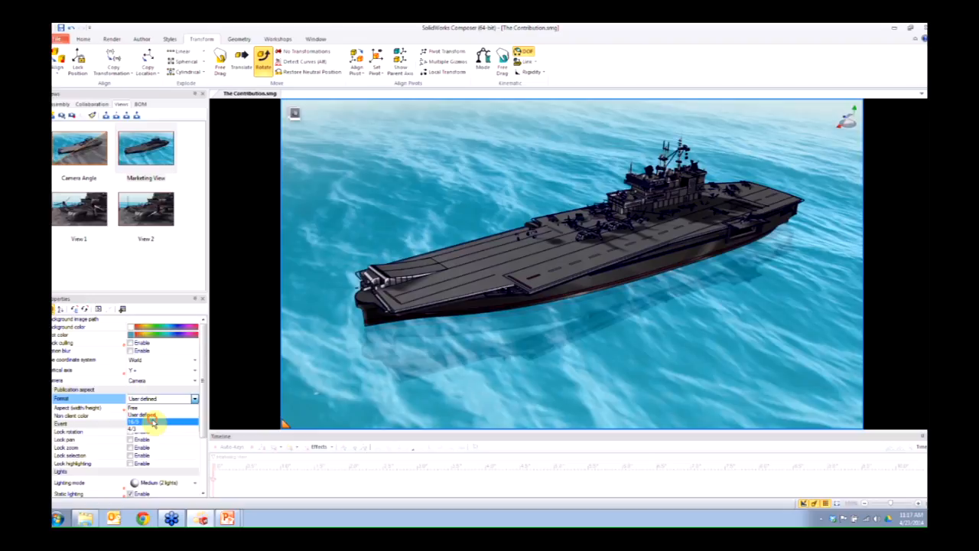
pyautogui.click(153, 420)
pyautogui.click(160, 398)
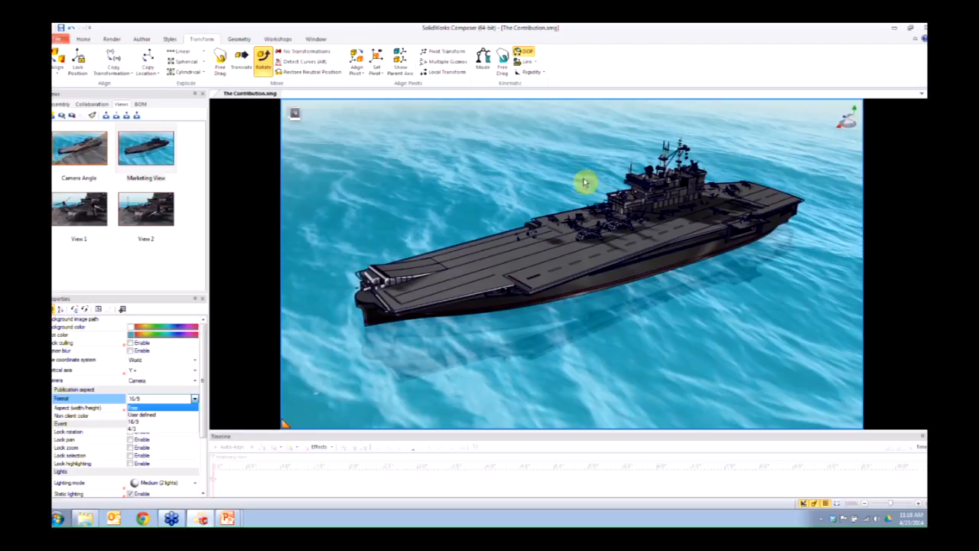
# Select the environment's Ground in the collaboration tree and load dscn2904.jpg as its ground texture
pyautogui.click(92, 103)
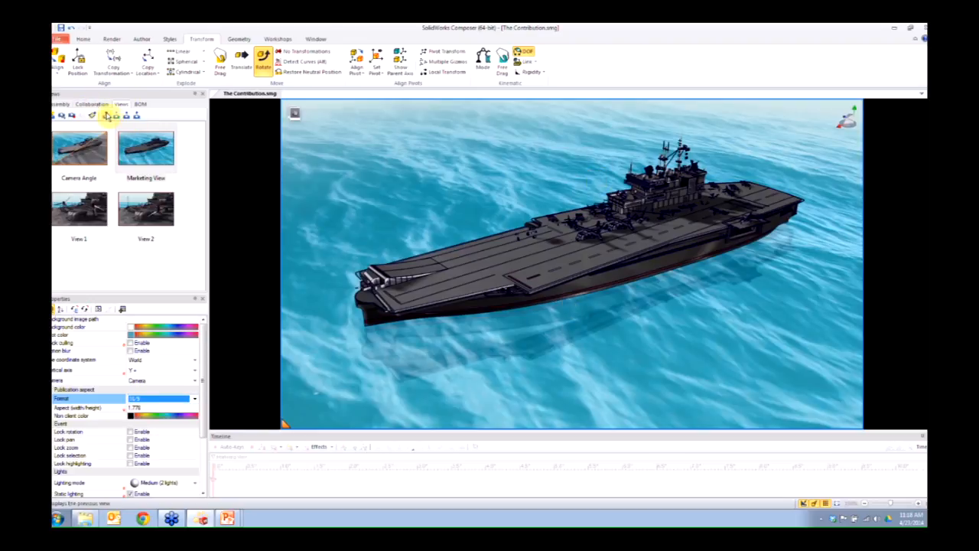
pyautogui.click(92, 103)
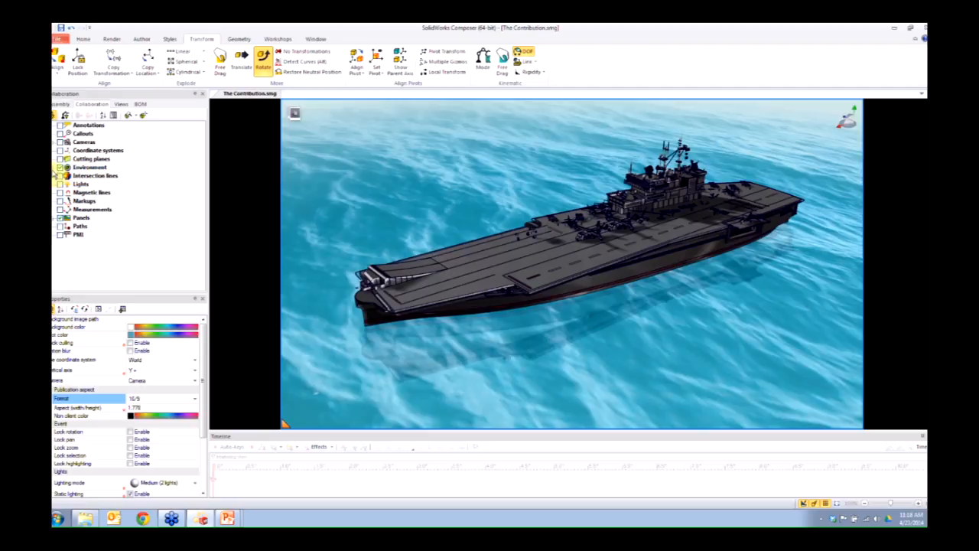
pyautogui.click(56, 168)
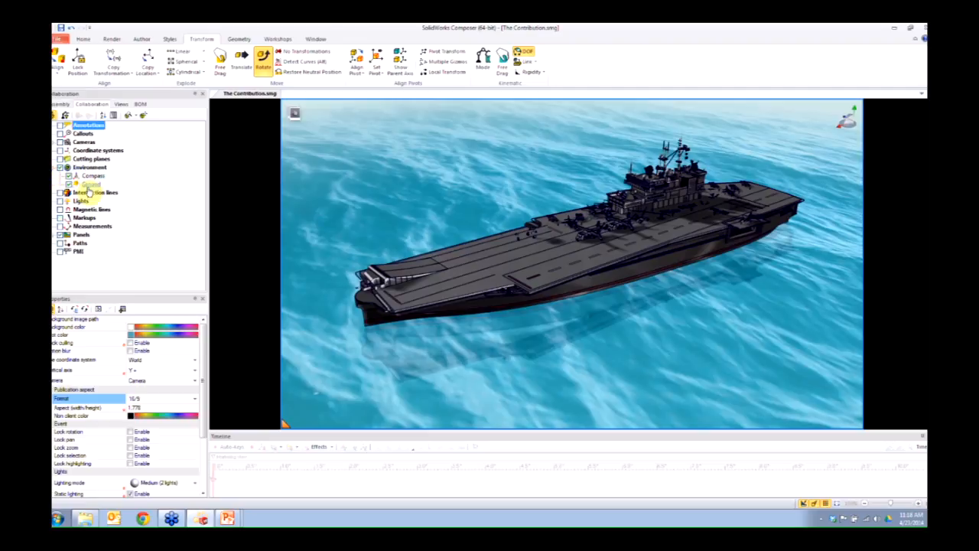
pyautogui.click(92, 185)
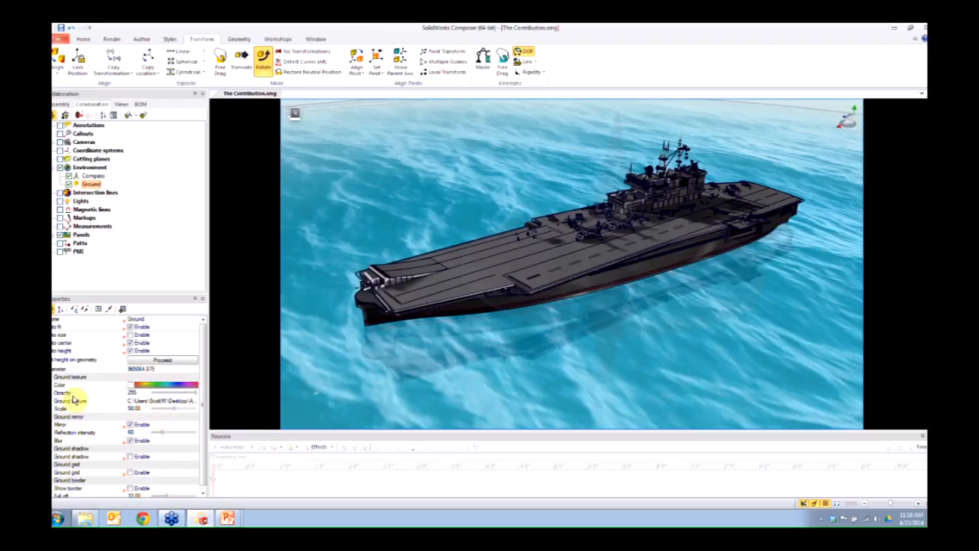
pyautogui.click(142, 400)
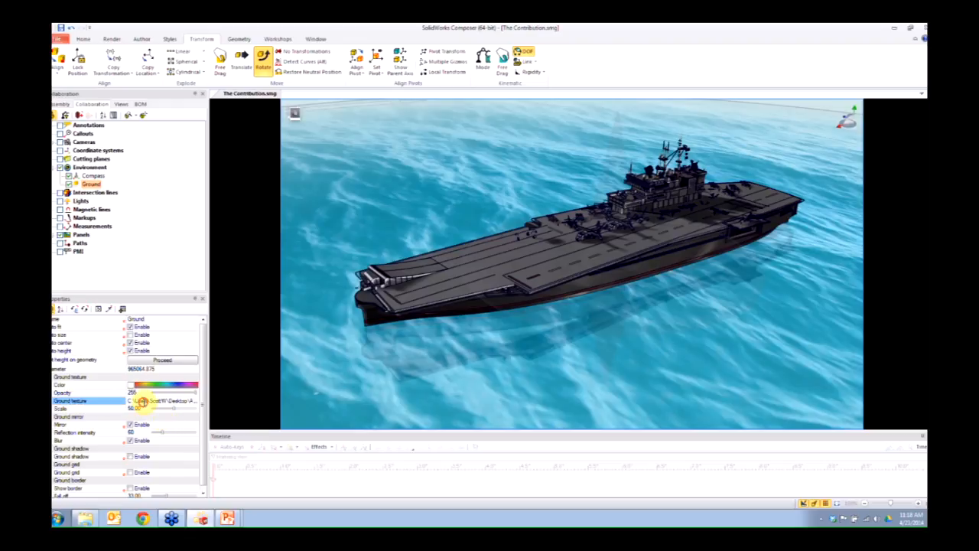
pyautogui.click(194, 404)
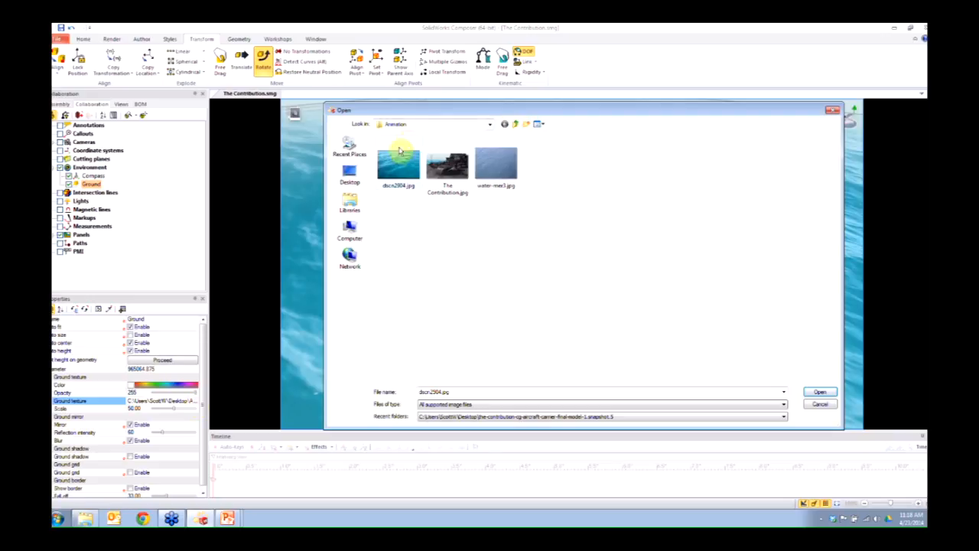
pyautogui.click(820, 392)
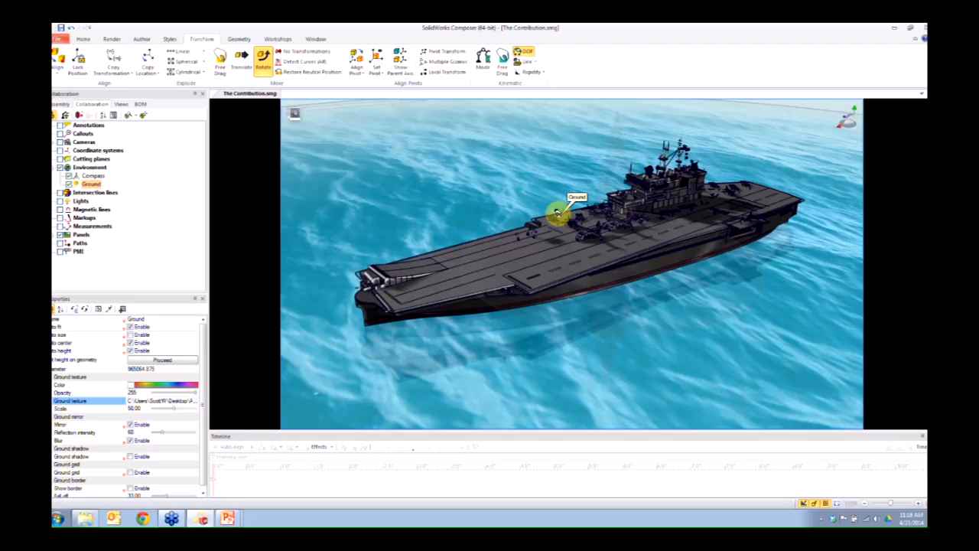
# Switch the ground's Mirror option off and on again to compare the ship's reflection, and clear the selection
pyautogui.click(129, 424)
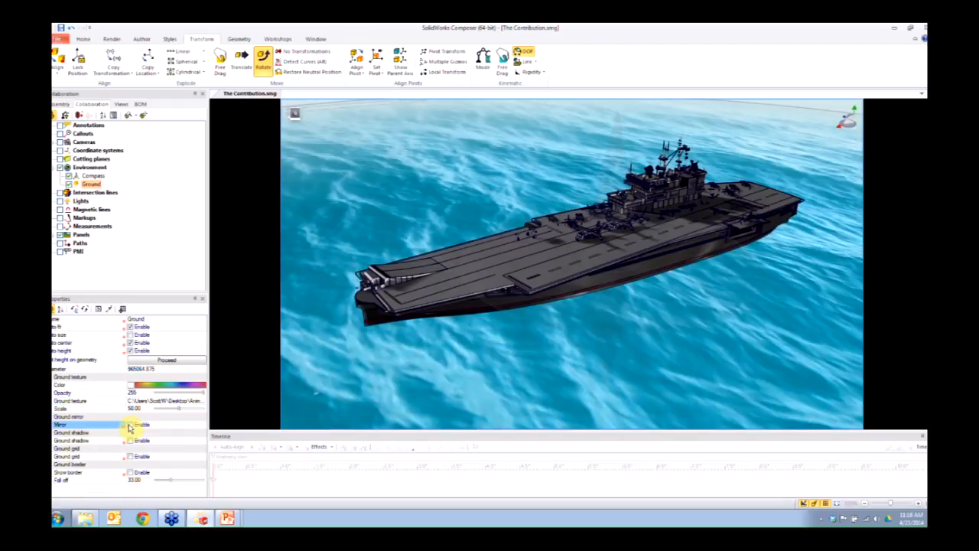
pyautogui.click(129, 424)
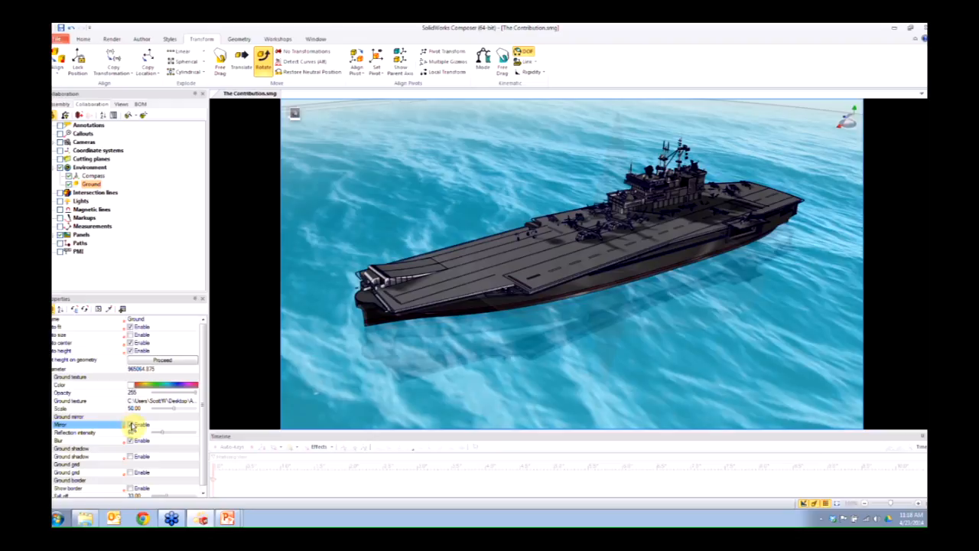
pyautogui.press('Escape')
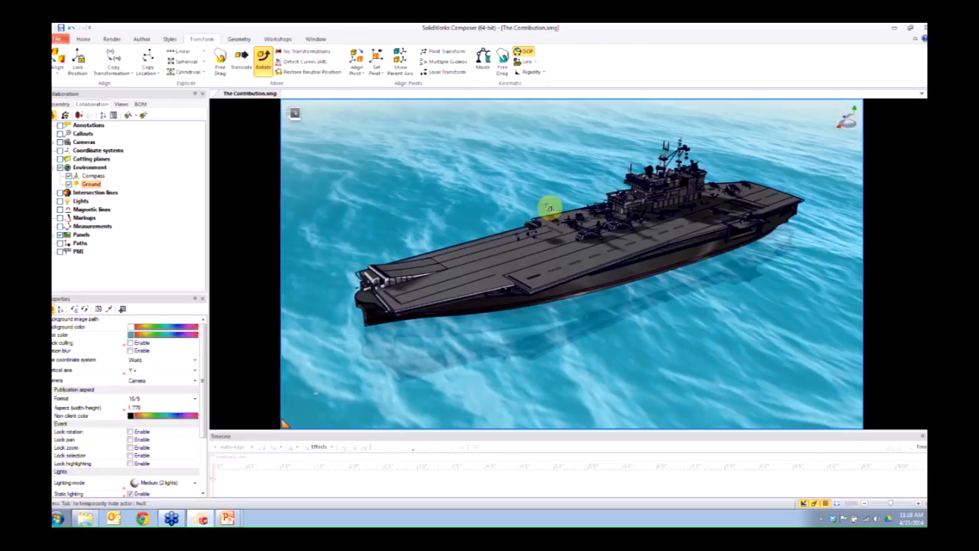
# Return to Animation mode and place the Marketing View on the timeline at 0.0 s and 2.0 s
pyautogui.click(296, 114)
pyautogui.click(124, 104)
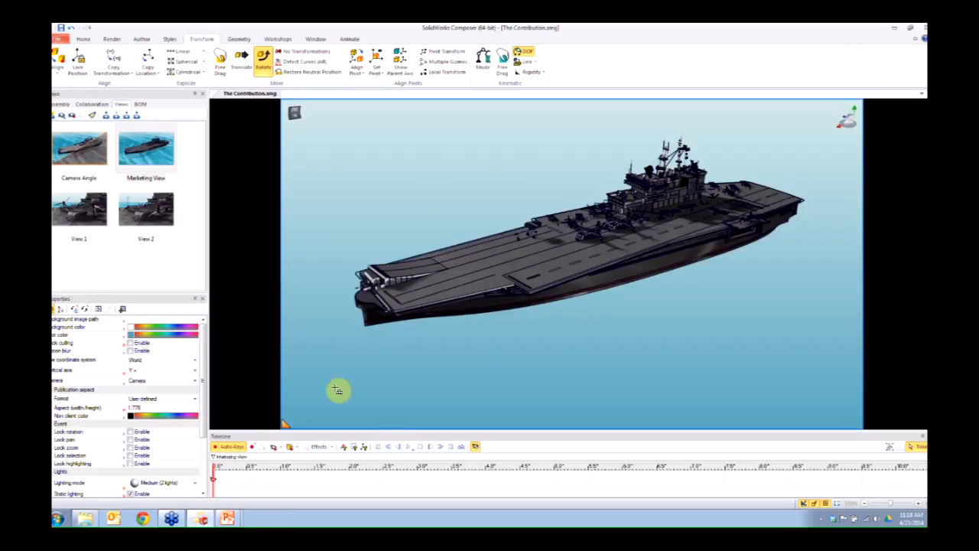
pyautogui.click(92, 104)
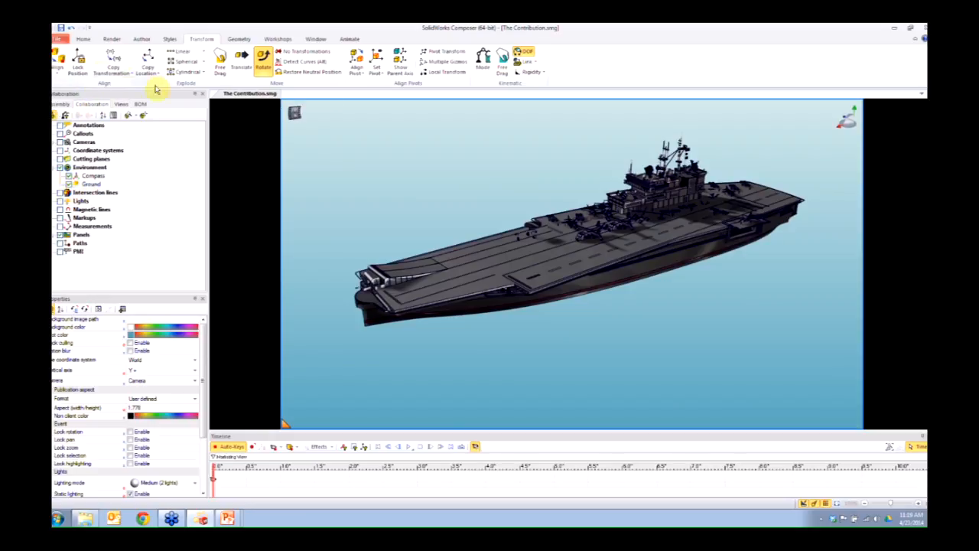
pyautogui.click(121, 104)
pyautogui.click(147, 150)
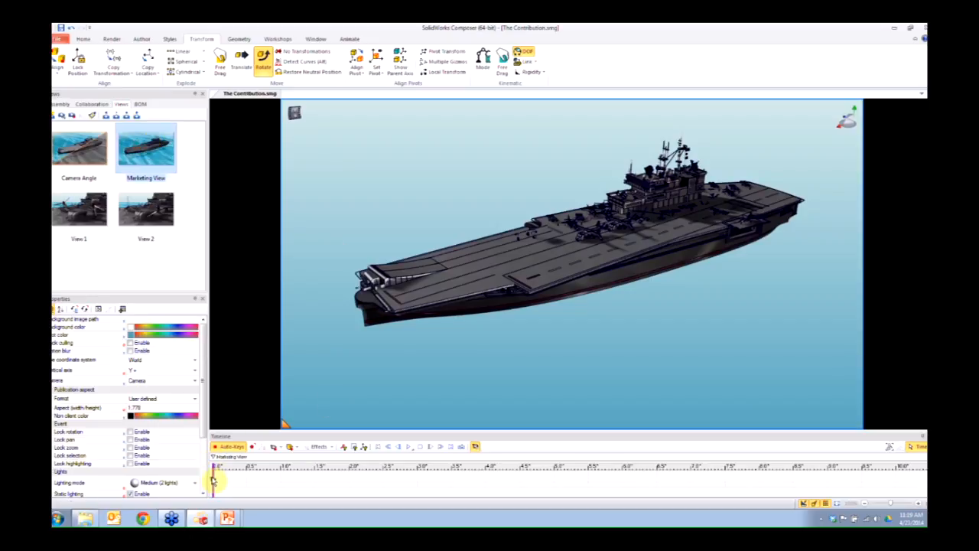
pyautogui.click(212, 480)
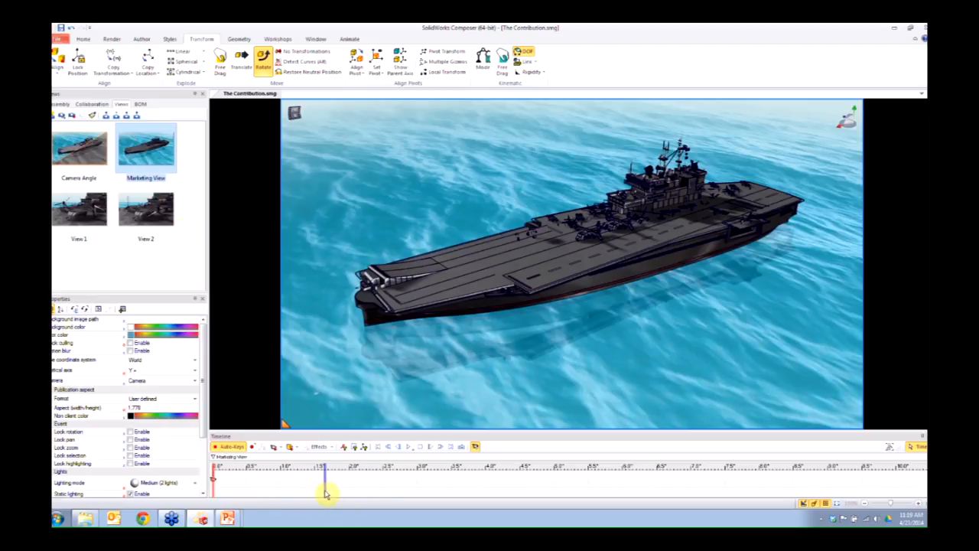
pyautogui.moveTo(349, 491)
pyautogui.mouseDown()
pyautogui.moveTo(207, 480)
pyautogui.moveTo(339, 483)
pyautogui.moveTo(348, 498)
pyautogui.mouseUp()
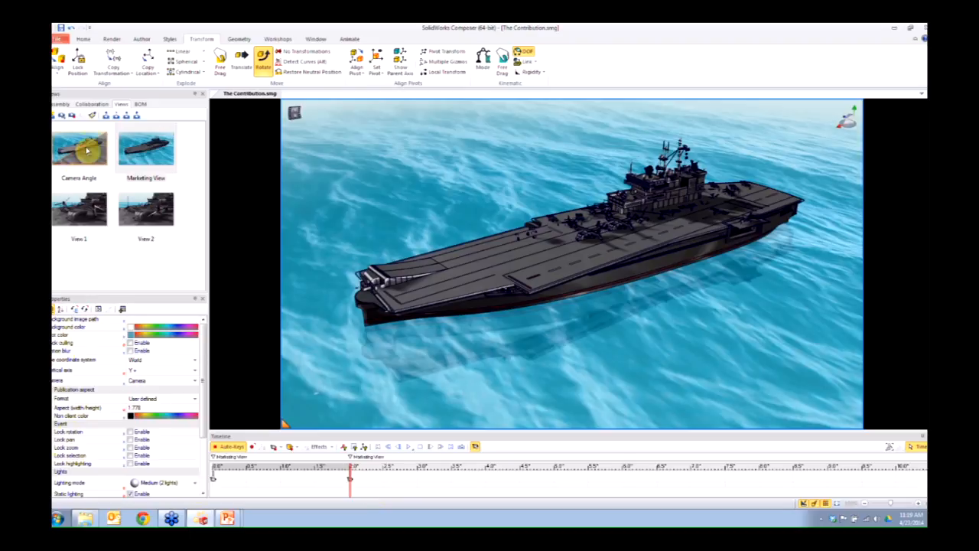
# Place View 1 on the timeline at 4.0 s and again at 5.0 s to hold it
pyautogui.click(68, 205)
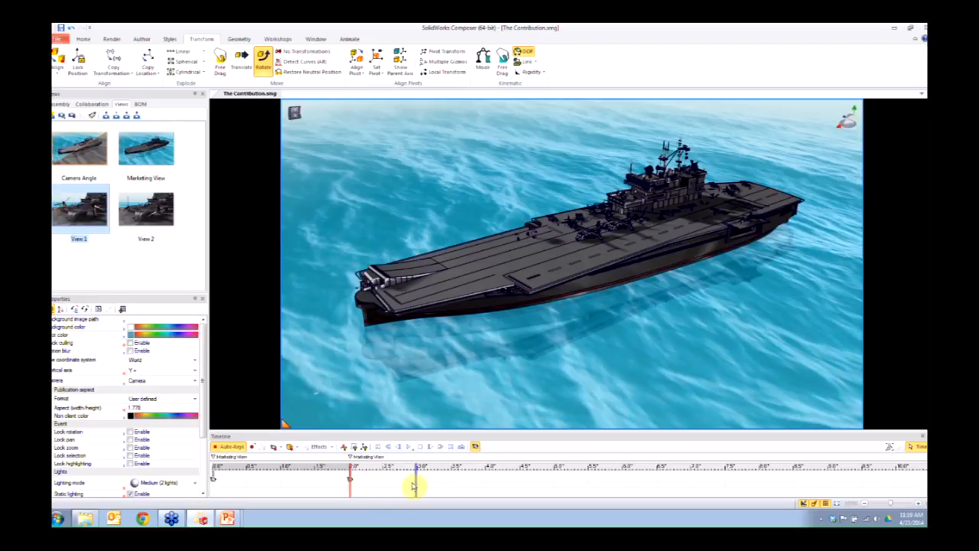
pyautogui.click(485, 486)
pyautogui.moveTo(485, 486)
pyautogui.mouseDown()
pyautogui.moveTo(328, 494)
pyautogui.moveTo(345, 485)
pyautogui.moveTo(362, 494)
pyautogui.moveTo(485, 486)
pyautogui.mouseUp()
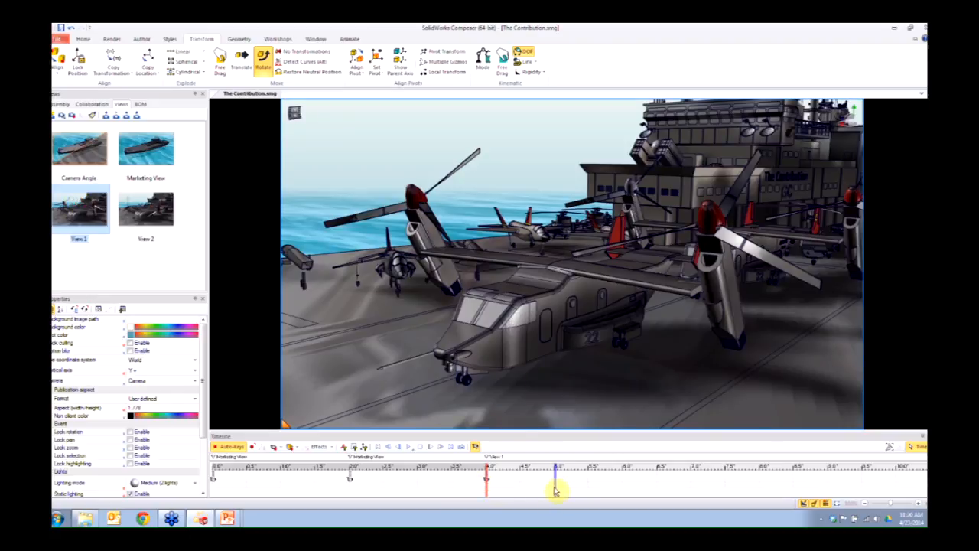
pyautogui.moveTo(533, 493)
pyautogui.mouseDown()
pyautogui.moveTo(544, 491)
pyautogui.moveTo(448, 485)
pyautogui.moveTo(553, 484)
pyautogui.mouseUp()
# Place View 2 on the timeline at 7.0 s
pyautogui.click(146, 209)
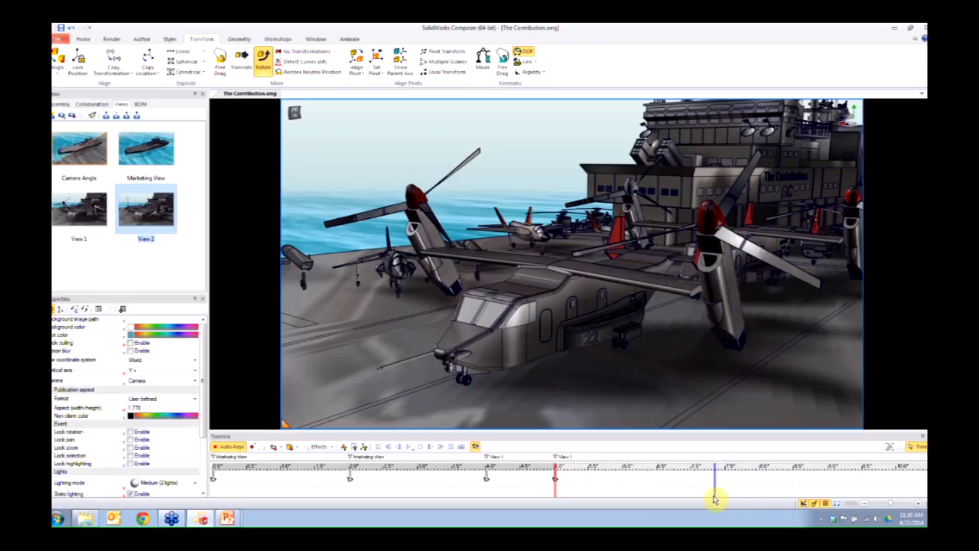
pyautogui.moveTo(692, 496); pyautogui.dragTo(691, 494)
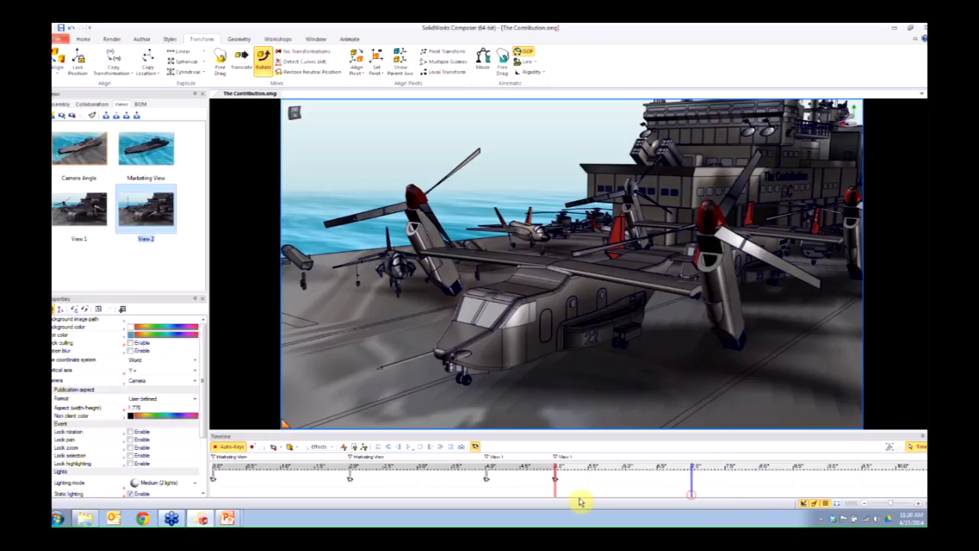
pyautogui.click(533, 484)
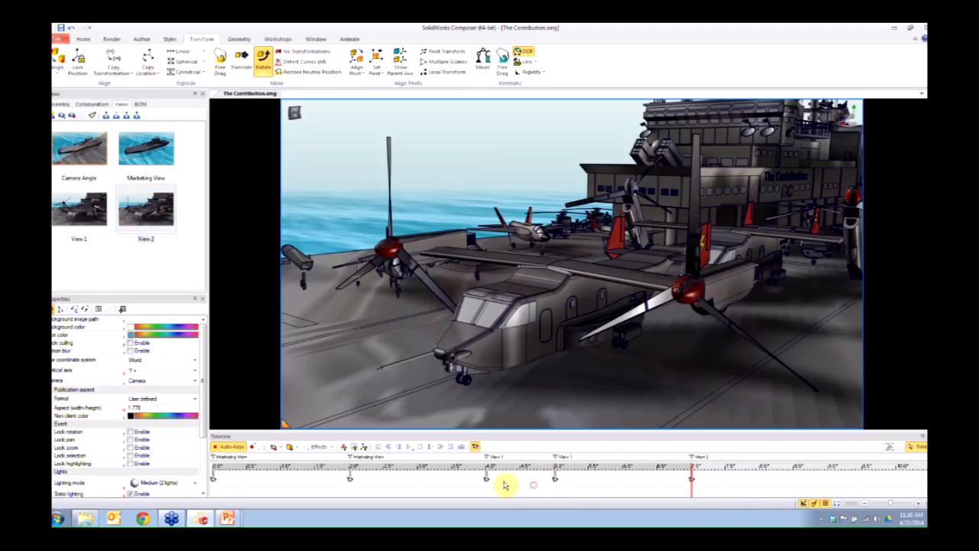
# Rewind to the first frame and play the animation through to check the view transitions
pyautogui.click(408, 446)
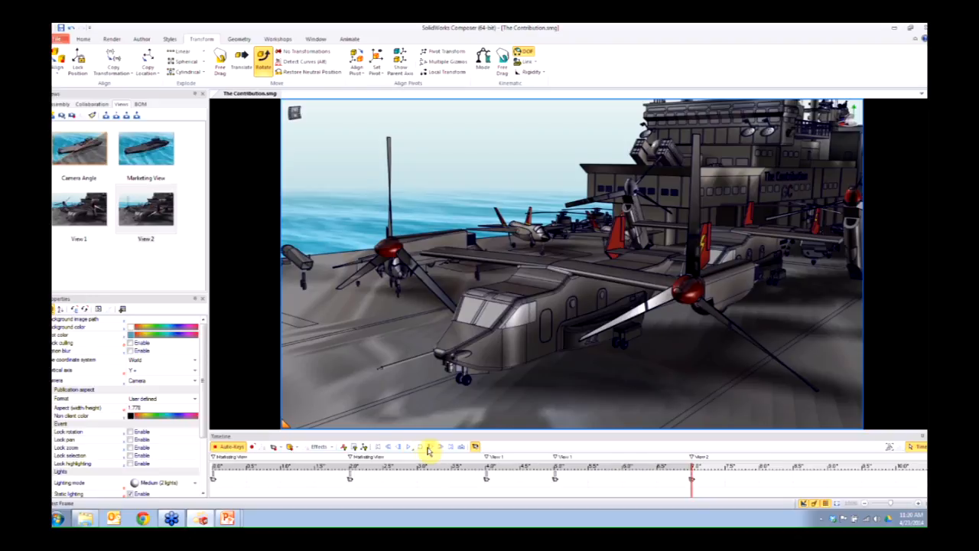
pyautogui.click(378, 447)
pyautogui.click(409, 447)
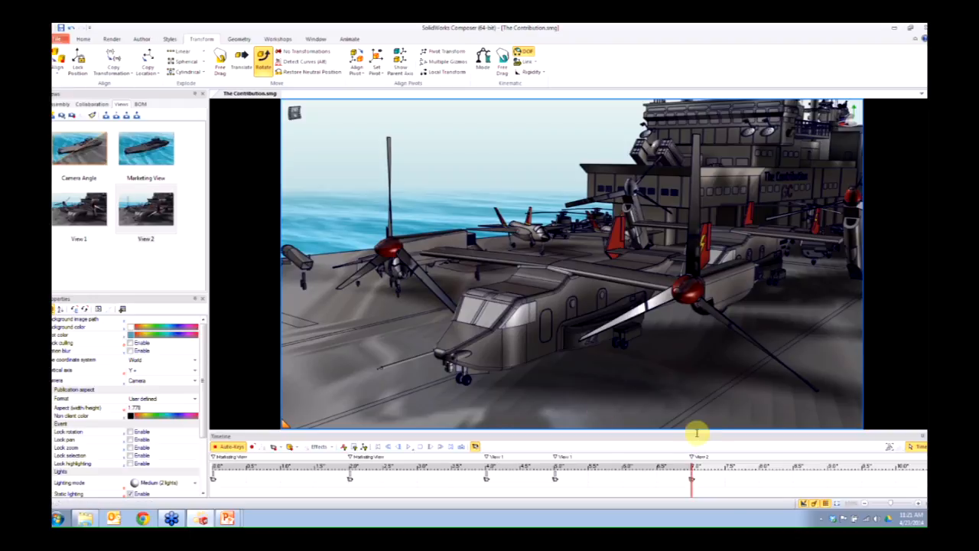
# Move the current time to 7.5 s and record a location key for the Prop-RHF assembly
pyautogui.moveTo(734, 480); pyautogui.dragTo(538, 475, button='middle')
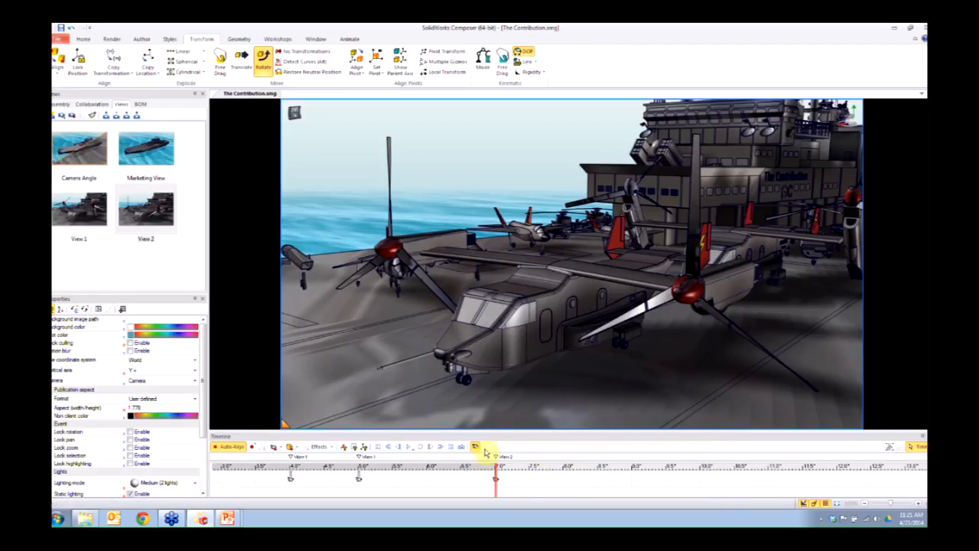
pyautogui.moveTo(498, 486)
pyautogui.mouseDown()
pyautogui.moveTo(544, 489)
pyautogui.moveTo(510, 494)
pyautogui.moveTo(540, 489)
pyautogui.moveTo(530, 489)
pyautogui.mouseUp()
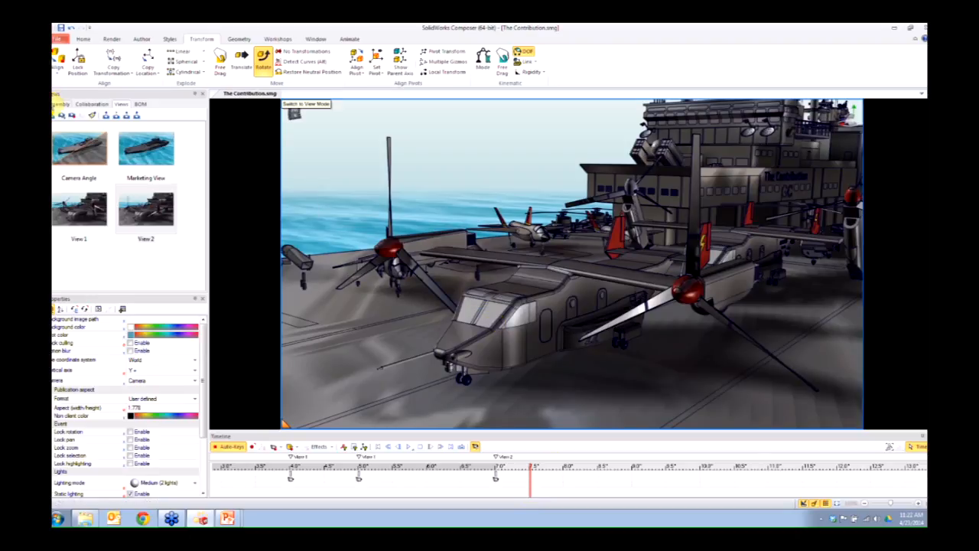
pyautogui.click(56, 106)
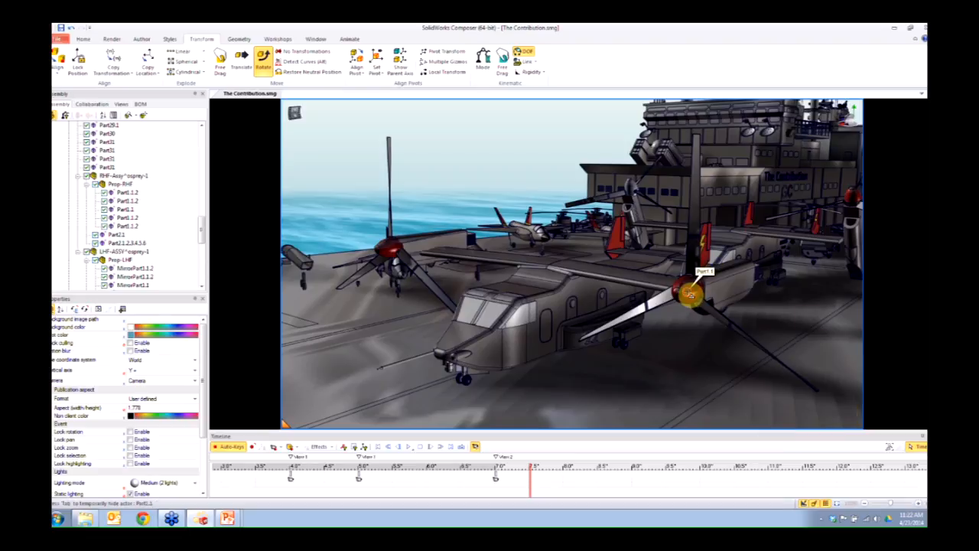
pyautogui.click(695, 278)
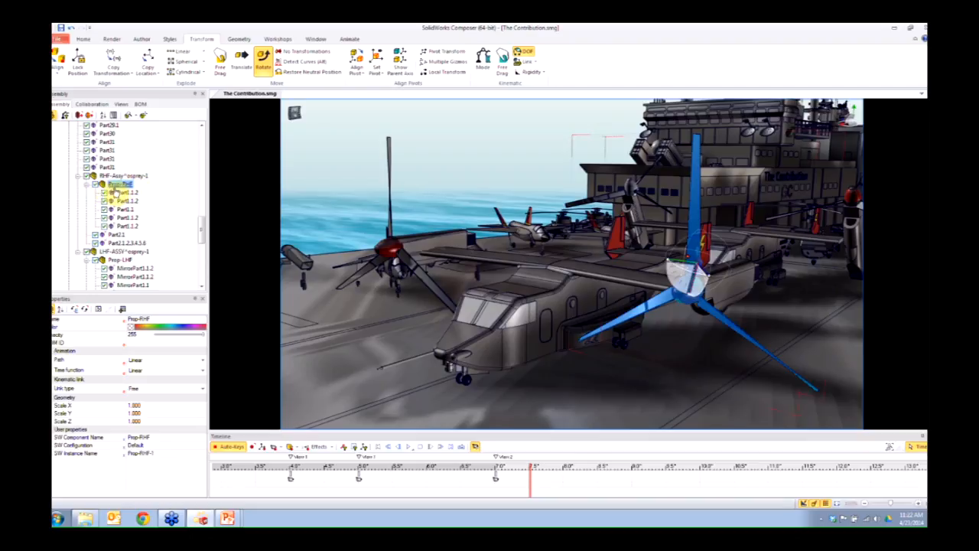
pyautogui.click(119, 187)
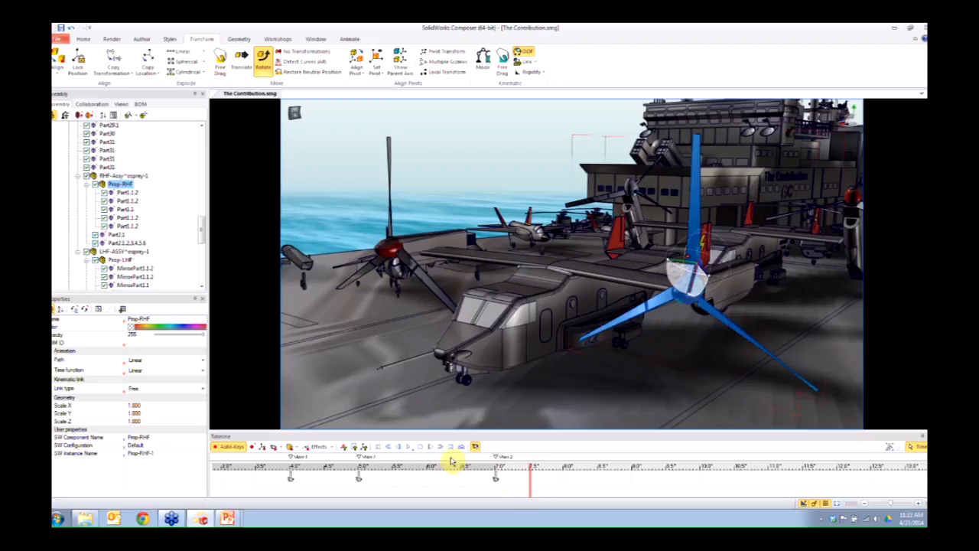
pyautogui.click(263, 449)
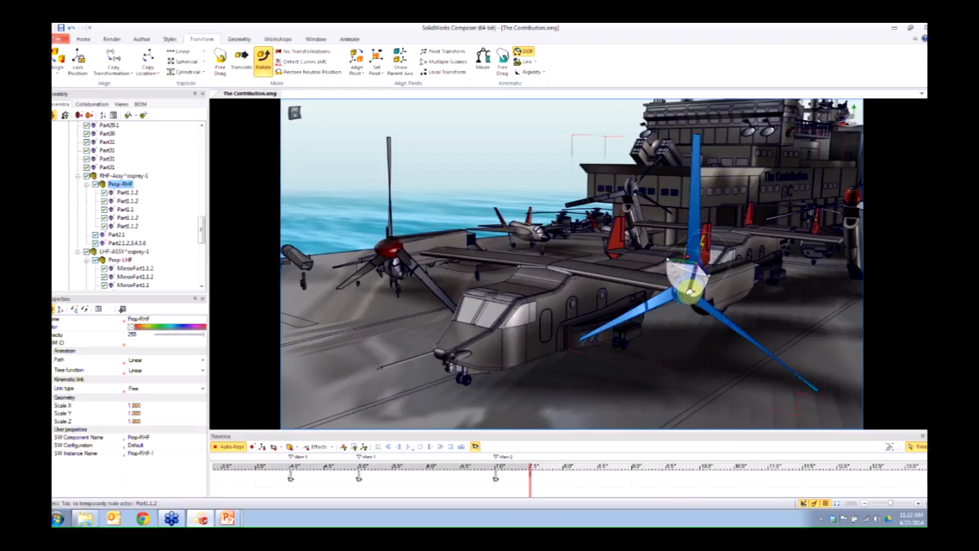
# Record a location key for the Prop-LHF assembly at 7.5 s
pyautogui.click(387, 249)
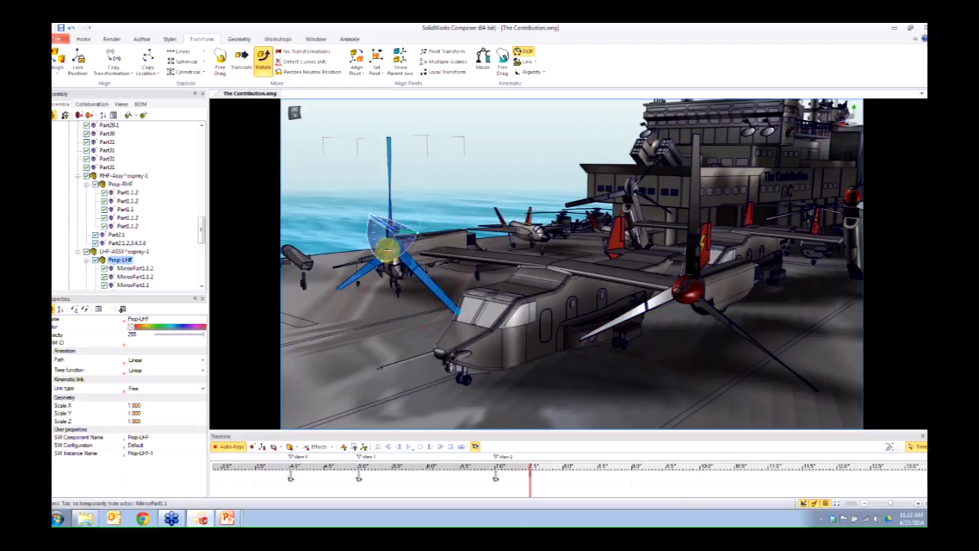
pyautogui.click(264, 449)
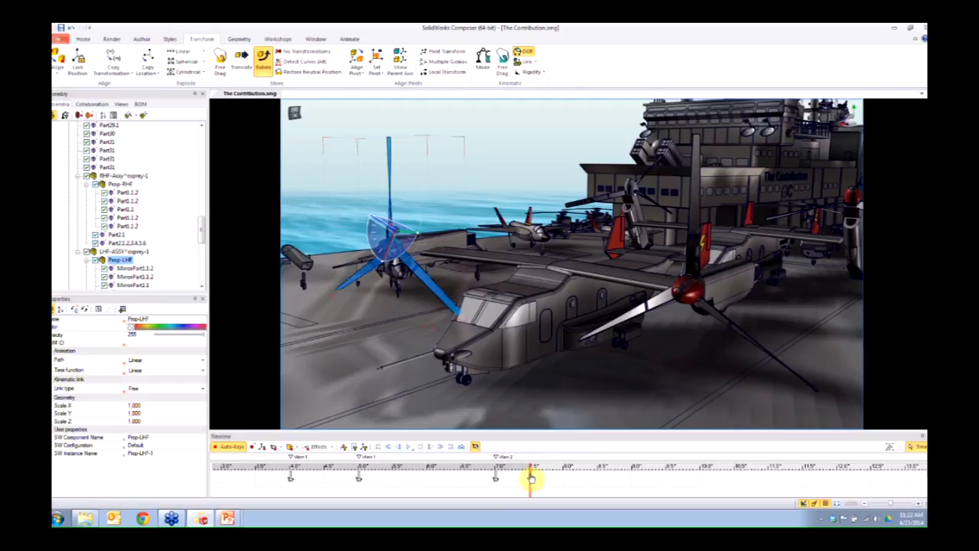
pyautogui.moveTo(531, 478)
pyautogui.mouseDown()
pyautogui.moveTo(541, 480)
pyautogui.moveTo(527, 480)
pyautogui.moveTo(533, 474)
pyautogui.mouseUp()
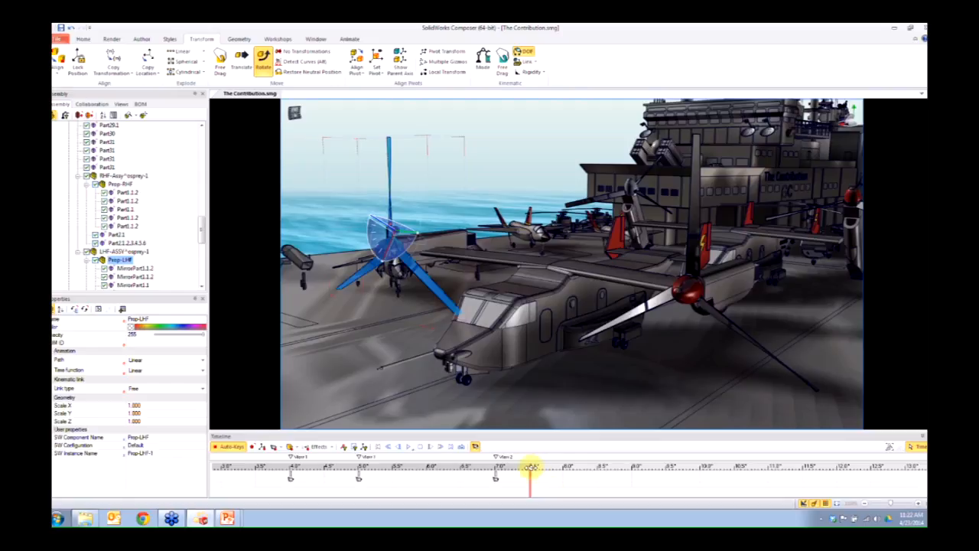
# At 9.5 s, align the rotation of Prop-LHF to the circular curve of its red hub
pyautogui.click(668, 479)
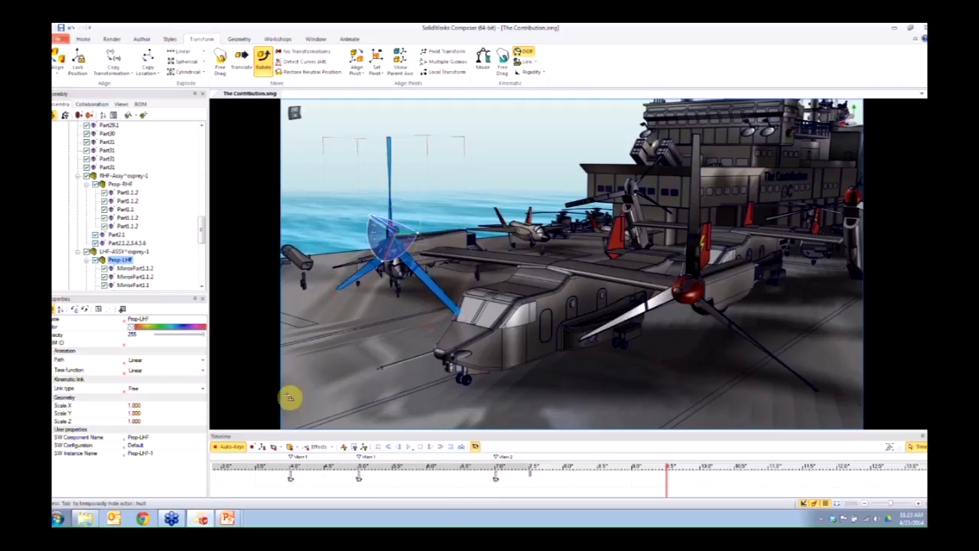
pyautogui.scroll(6, 364, 273)
pyautogui.moveTo(365, 274); pyautogui.dragTo(754, 295, button='middle')
pyautogui.scroll(4, 647, 205)
pyautogui.moveTo(648, 205); pyautogui.dragTo(641, 263, button='middle')
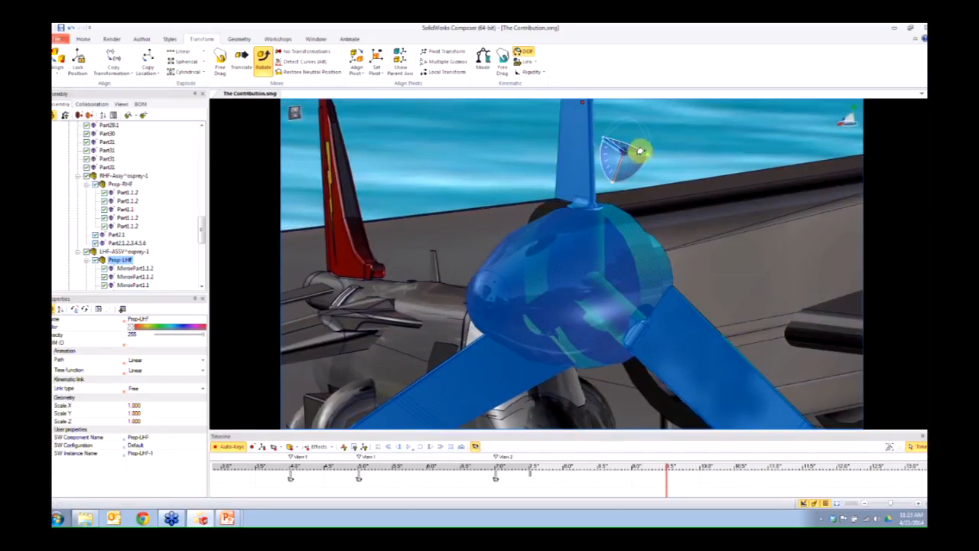
pyautogui.press('alt')
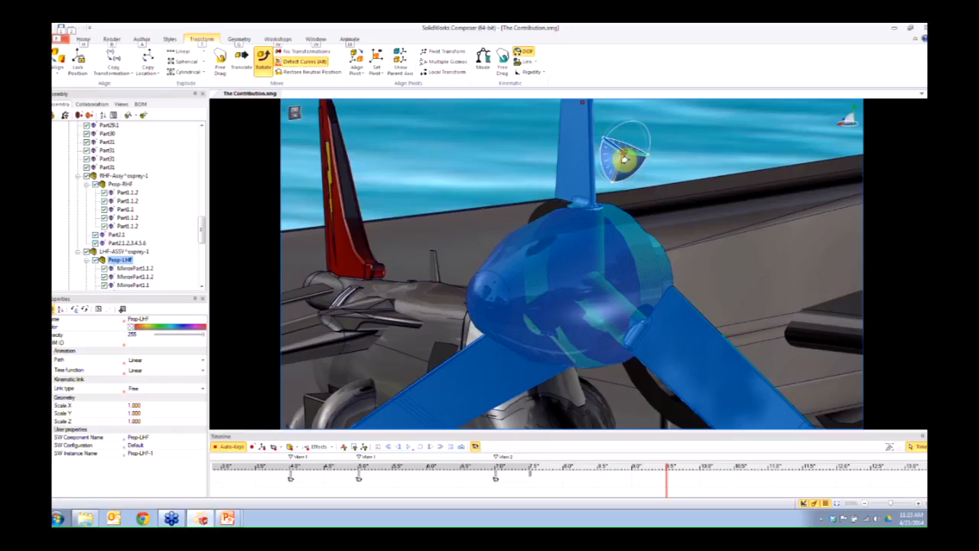
pyautogui.click(620, 236)
pyautogui.press('alt')
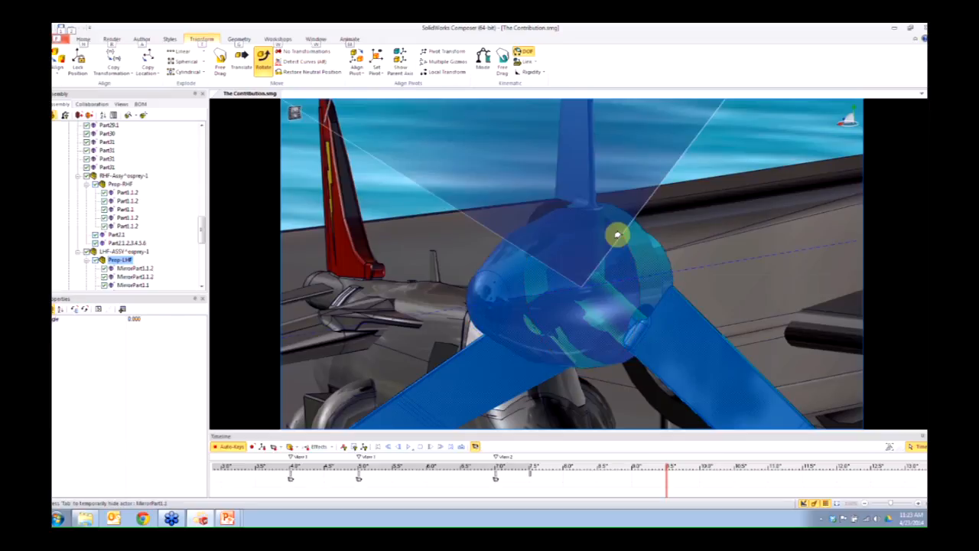
# Rotate Prop-LHF about its hub axis by an exact angle to animate its spin between 7.5 s and 9.5 s
pyautogui.click(617, 235)
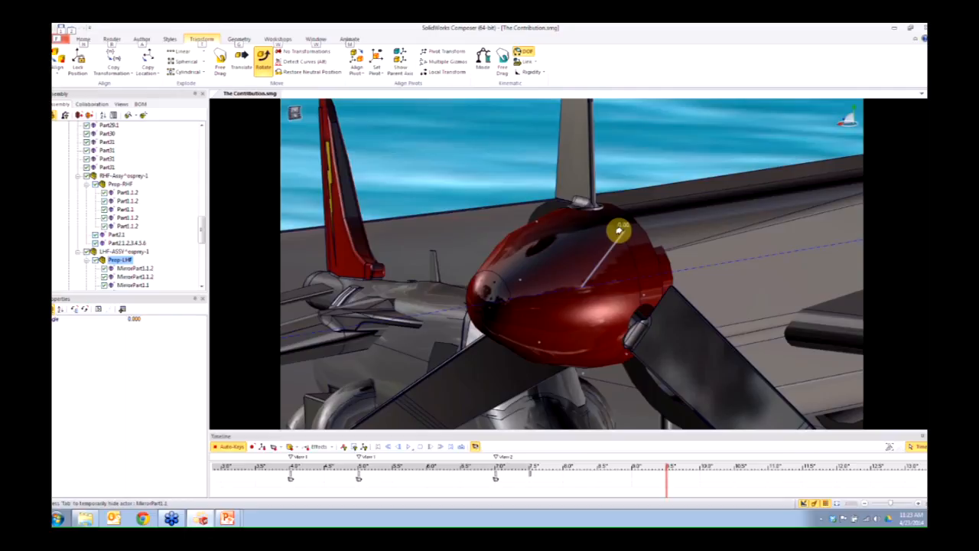
pyautogui.moveTo(619, 230); pyautogui.dragTo(620, 235)
pyautogui.moveTo(620, 235); pyautogui.dragTo(647, 277)
pyautogui.moveTo(648, 285); pyautogui.dragTo(615, 316)
pyautogui.click(163, 317)
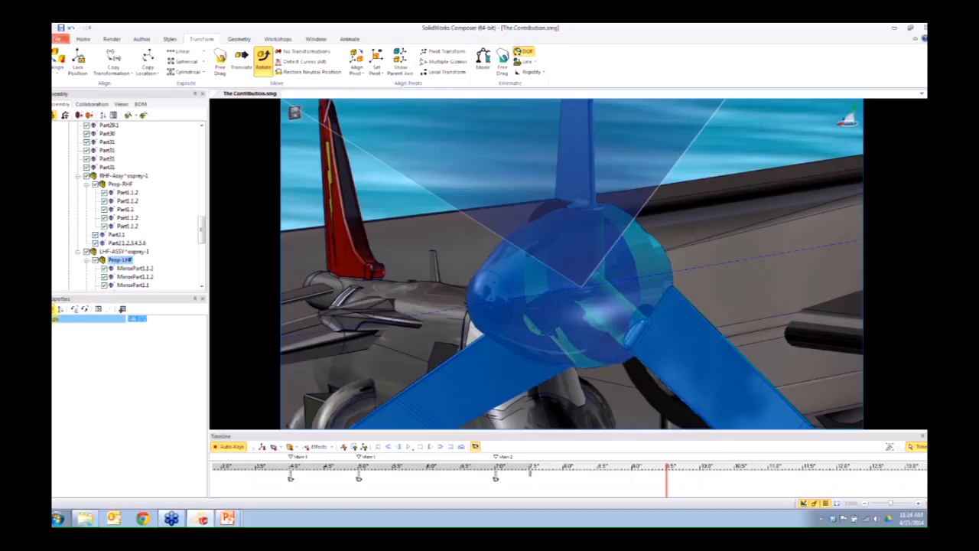
pyautogui.press('BackSpace')
pyautogui.press('Return')
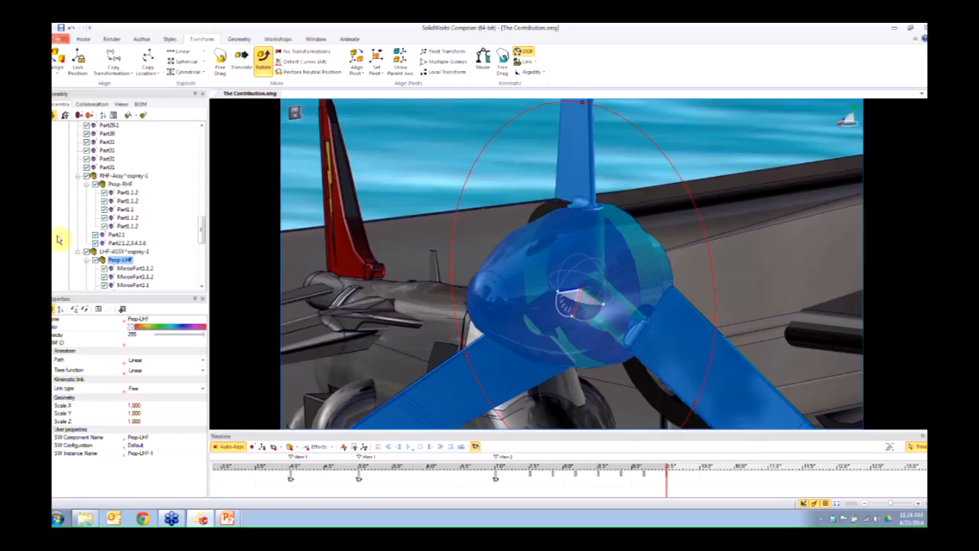
# Select the Prop-RHF assembly and align its rotation to the circular curve of its hub
pyautogui.scroll(-3, 653, 252)
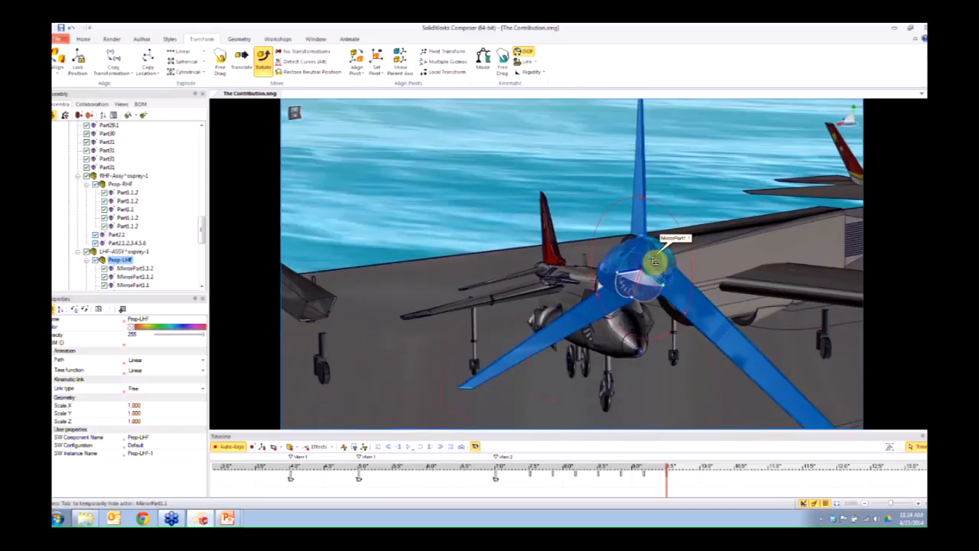
pyautogui.moveTo(641, 270); pyautogui.dragTo(432, 245, button='right')
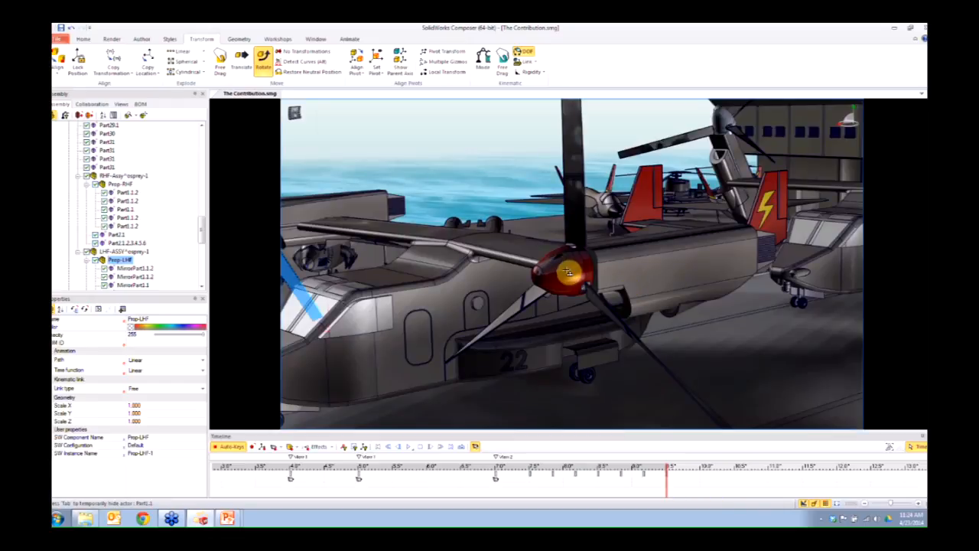
pyautogui.click(565, 270)
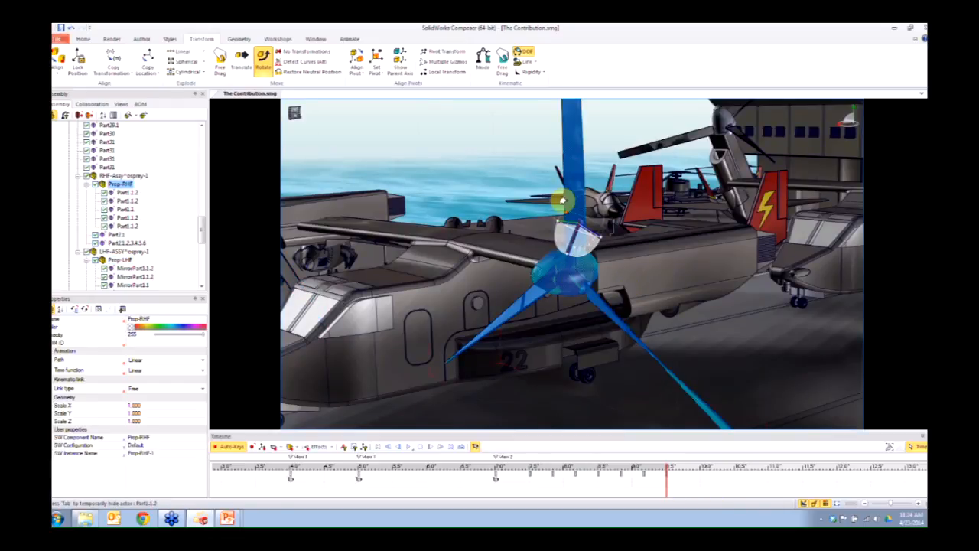
pyautogui.scroll(4, 566, 273)
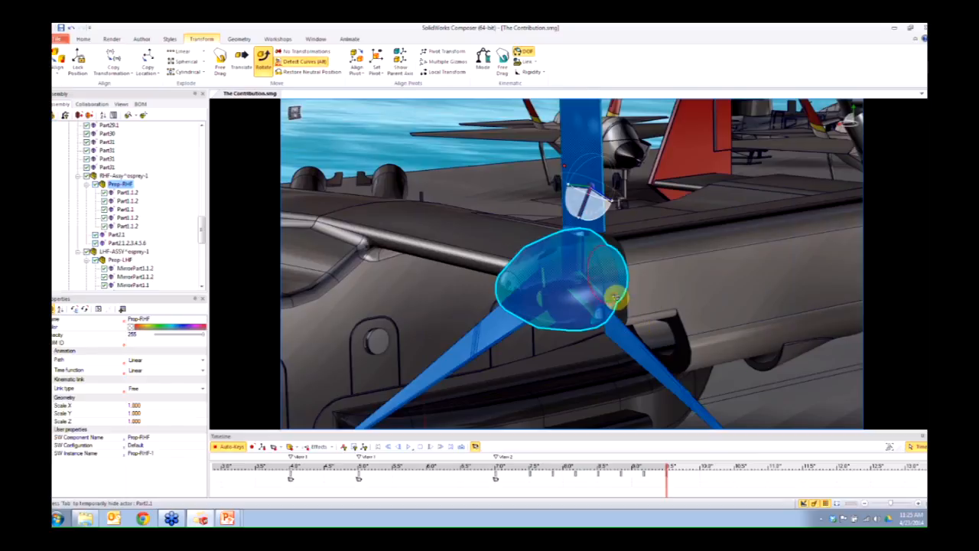
pyautogui.keyDown('alt'); pyautogui.click(602, 277); pyautogui.keyUp('alt')
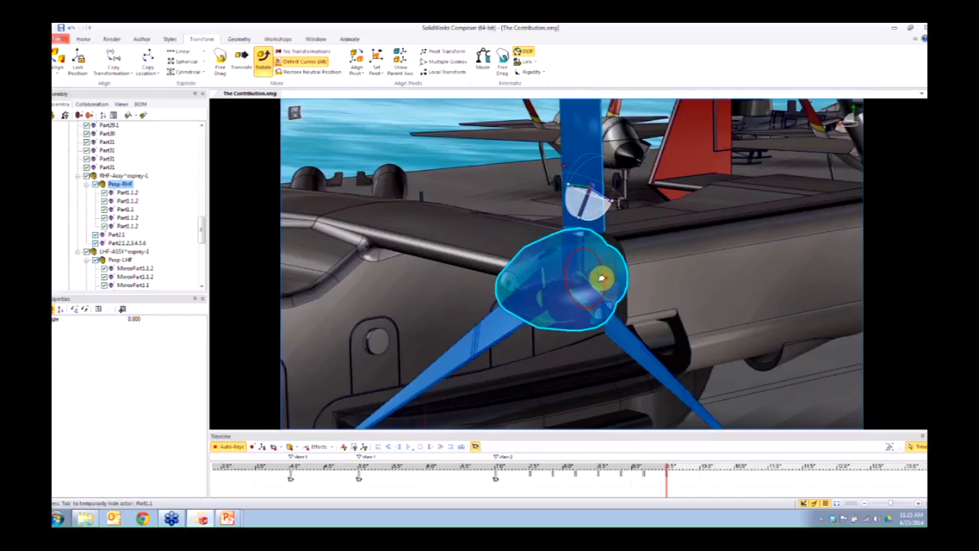
# Rotate Prop-RHF about its hub axis by -720 degrees at 9.5 s
pyautogui.moveTo(602, 278); pyautogui.dragTo(562, 223)
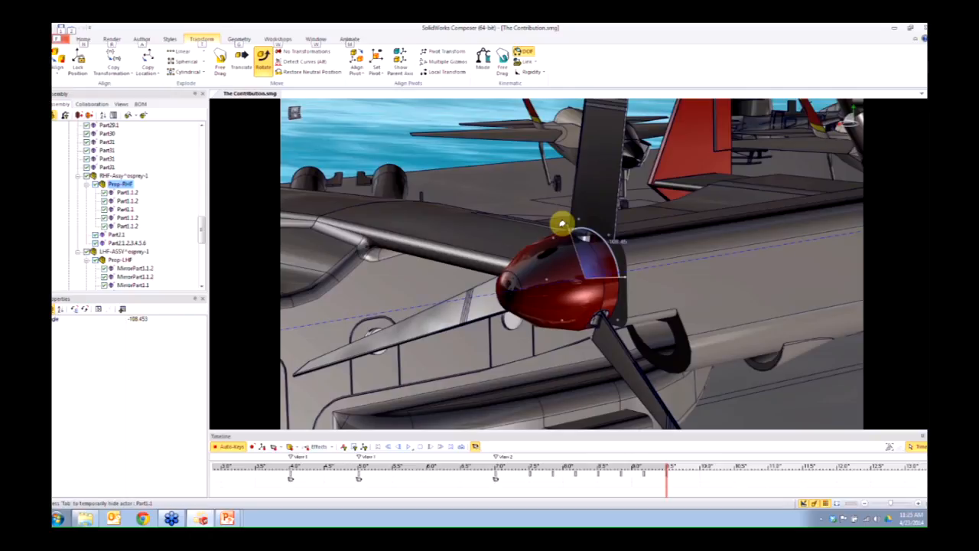
pyautogui.moveTo(562, 223); pyautogui.dragTo(319, 119)
pyautogui.moveTo(159, 319); pyautogui.dragTo(72, 326)
pyautogui.write('-')
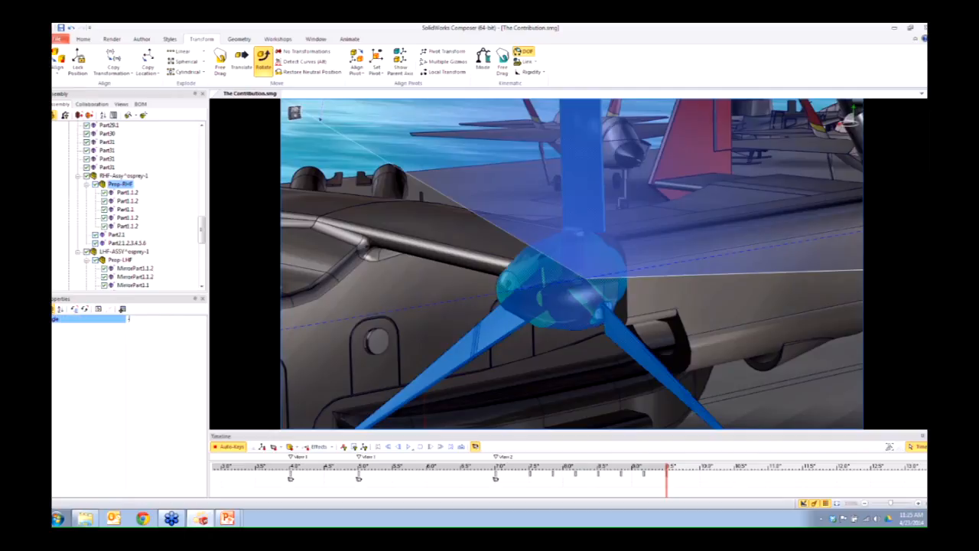
pyautogui.write('720')
pyautogui.press('Return')
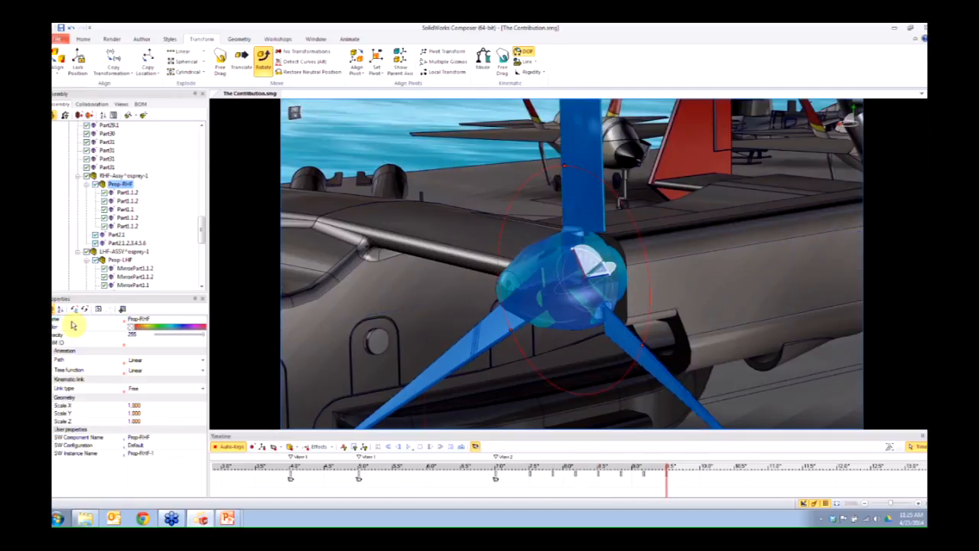
# Return the timeline to 7.0 s, deselect the propeller and play the animation to check both propellers spinning
pyautogui.scroll(-5, 505, 323)
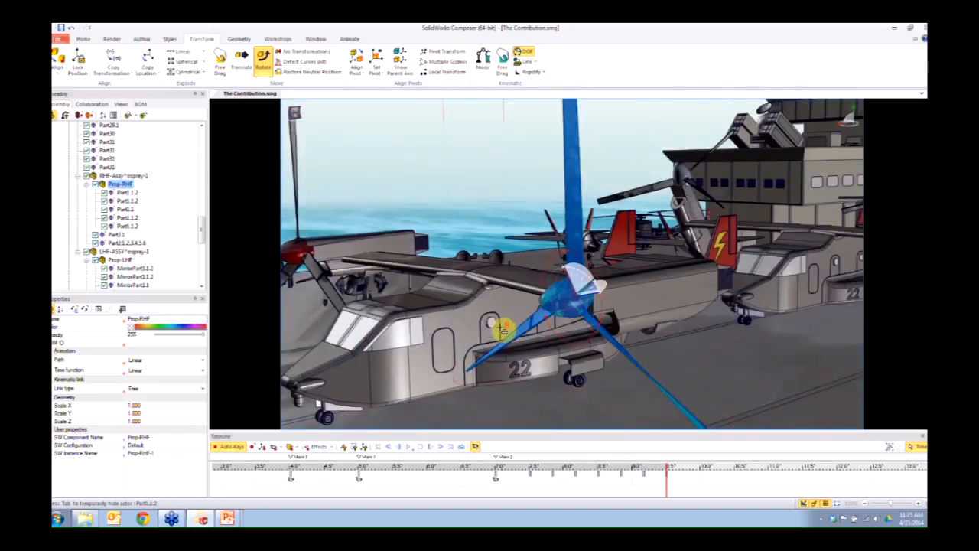
pyautogui.scroll(-3, 502, 330)
pyautogui.moveTo(563, 329); pyautogui.dragTo(594, 324, button='middle')
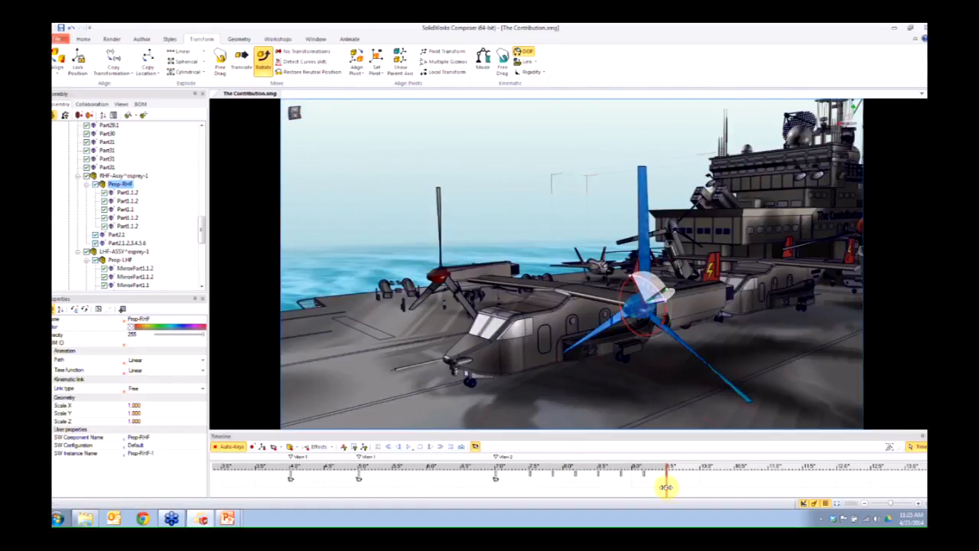
pyautogui.moveTo(666, 486); pyautogui.dragTo(496, 476)
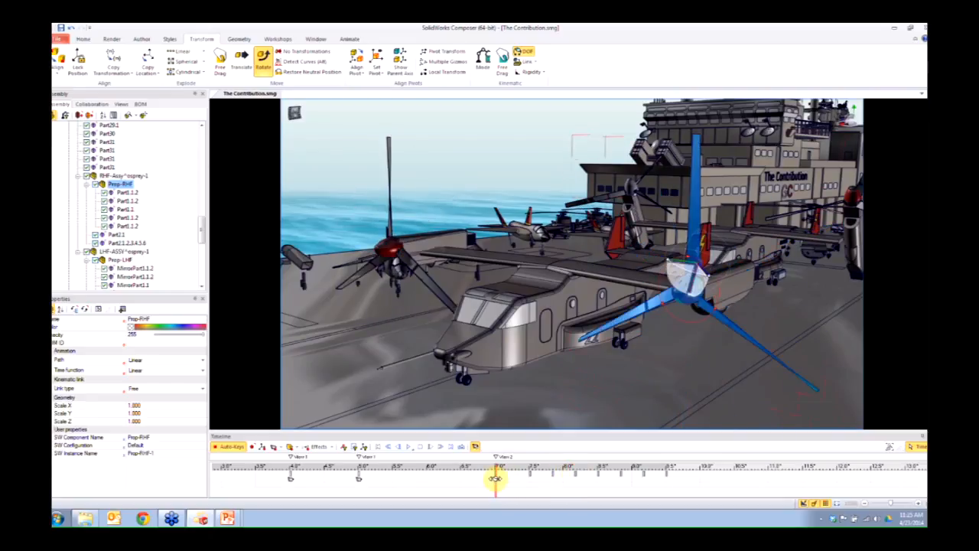
pyautogui.click(509, 141)
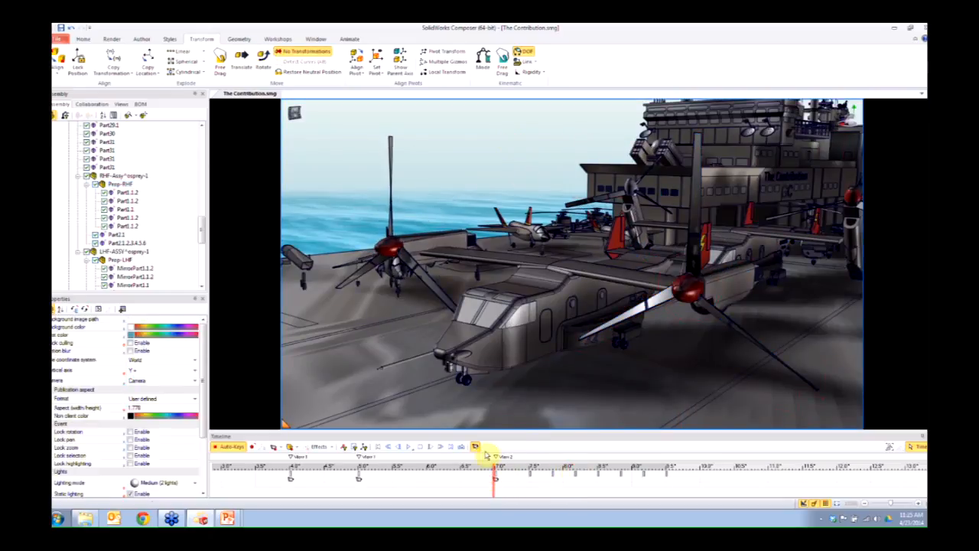
pyautogui.click(407, 449)
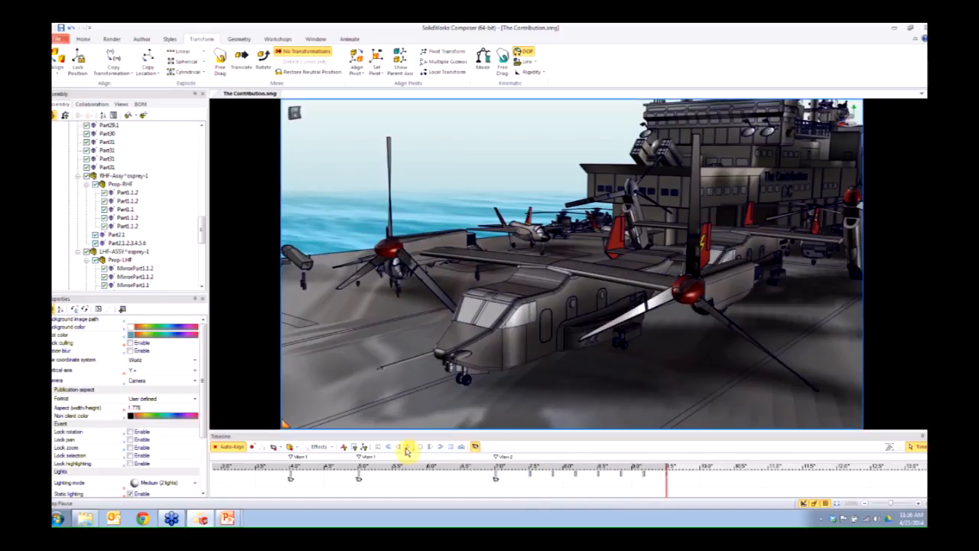
# Show a longer stretch of the timeline and move the current time to about 34 s
pyautogui.scroll(-5, 831, 468)
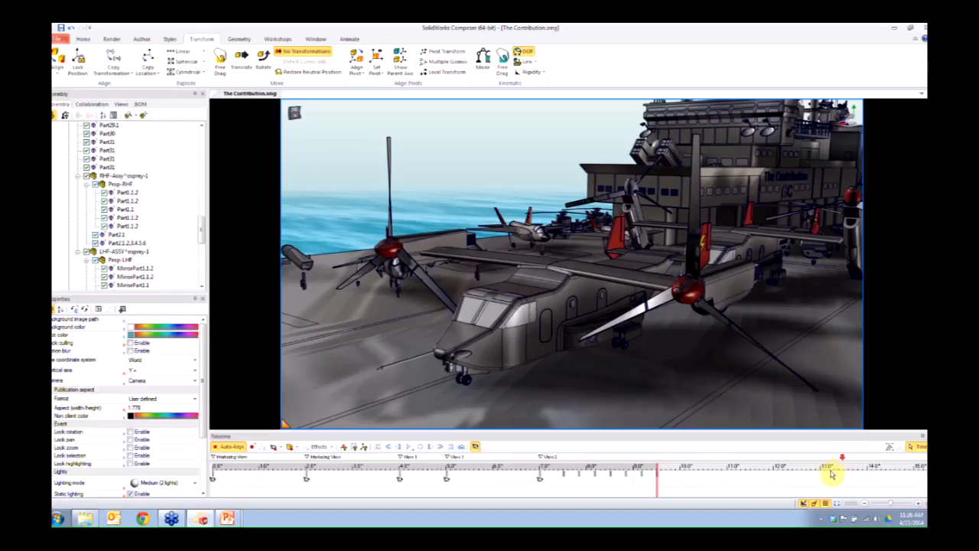
pyautogui.scroll(-3, 832, 477)
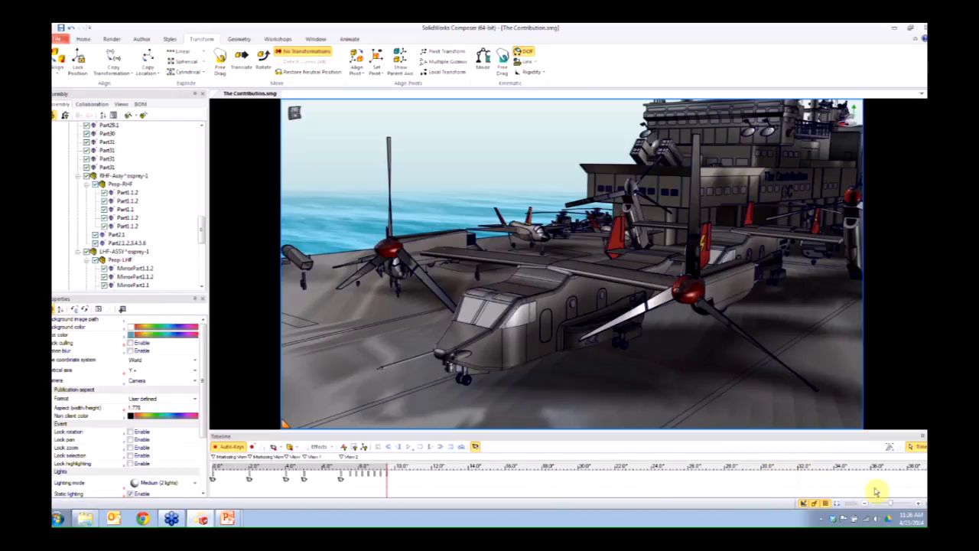
pyautogui.click(835, 483)
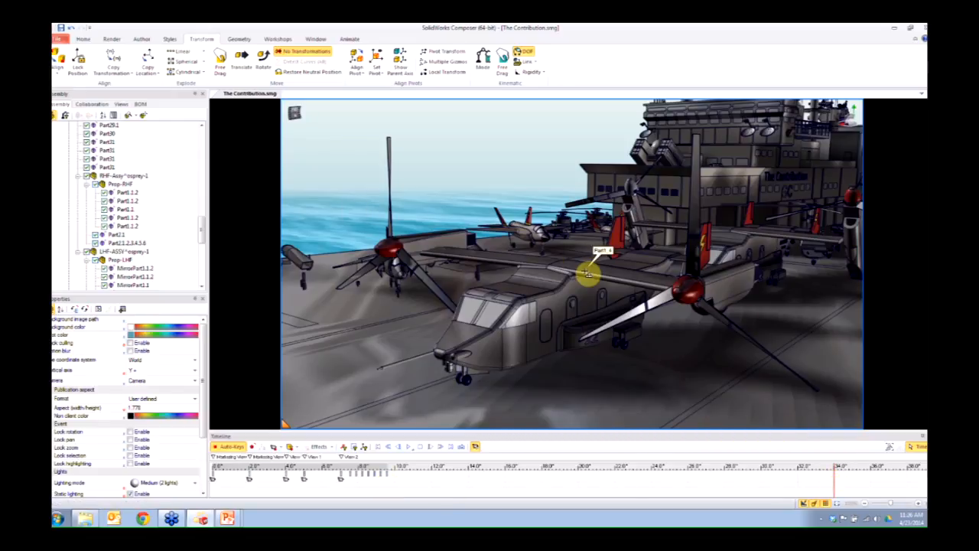
# Save a copy of the project as The Contribution-in works.smg in the Animation folder on the desktop
pyautogui.click(58, 38)
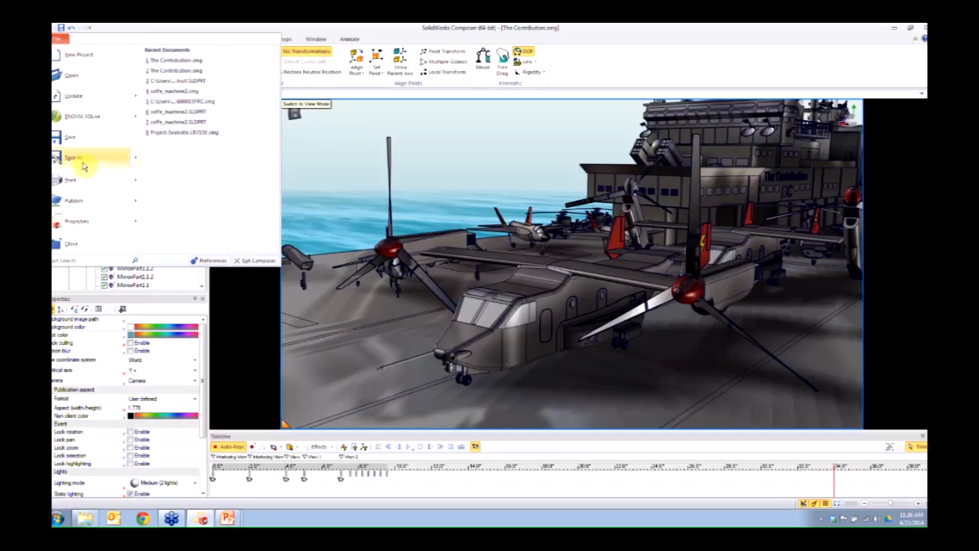
pyautogui.click(80, 158)
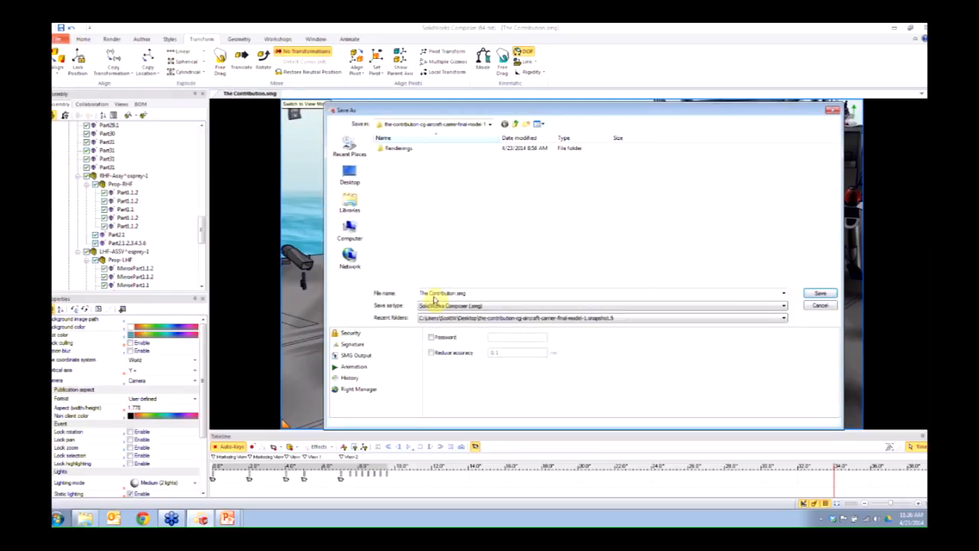
pyautogui.click(350, 177)
pyautogui.doubleClick(448, 168)
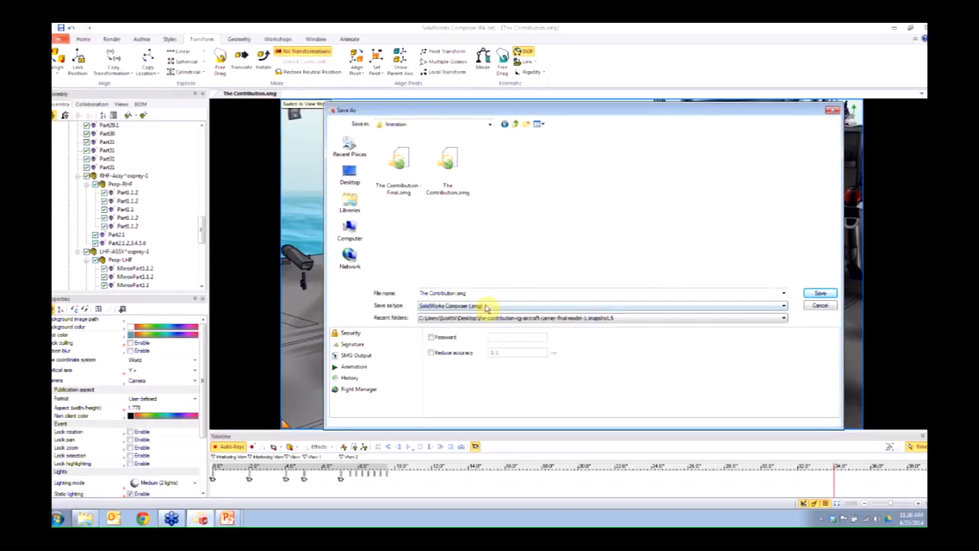
pyautogui.click(450, 291)
pyautogui.click(456, 292)
pyautogui.write('-in work')
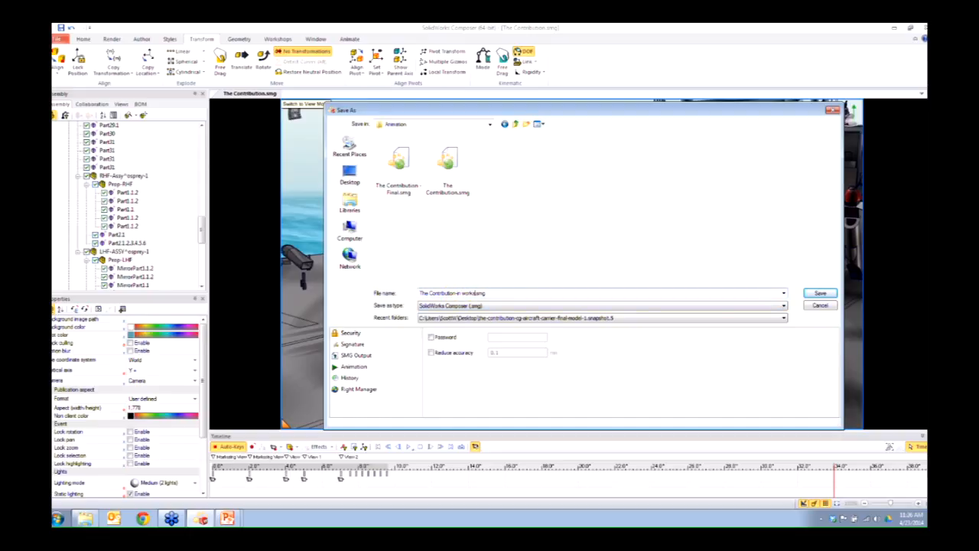
pyautogui.press('Return')
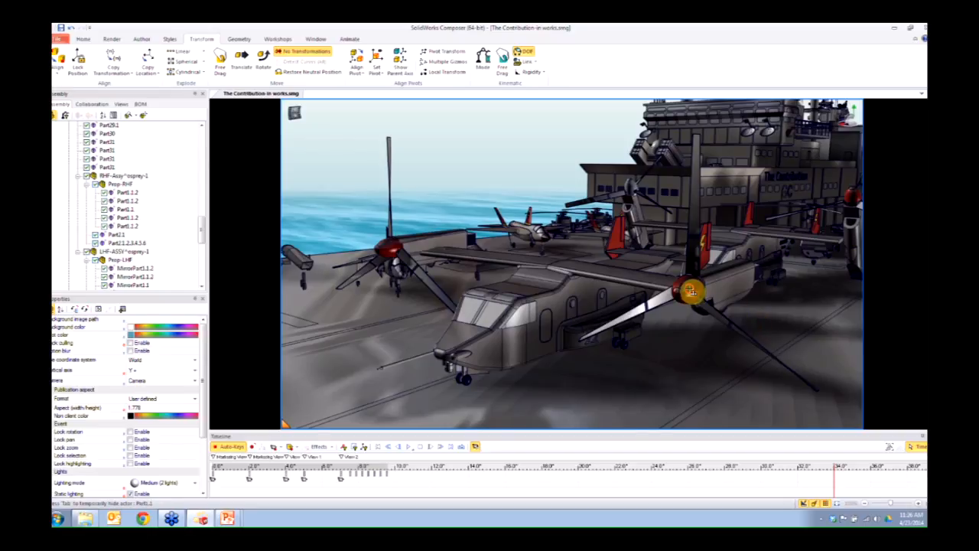
# Rotate the Prop-RHF assembly about its hub axis by -15000 degrees at about 34 s
pyautogui.click(691, 291)
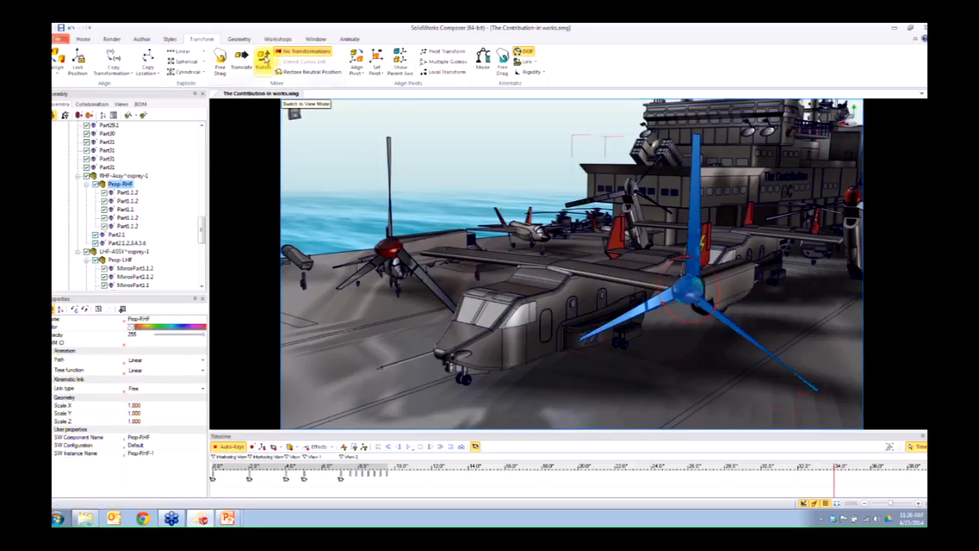
pyautogui.click(264, 60)
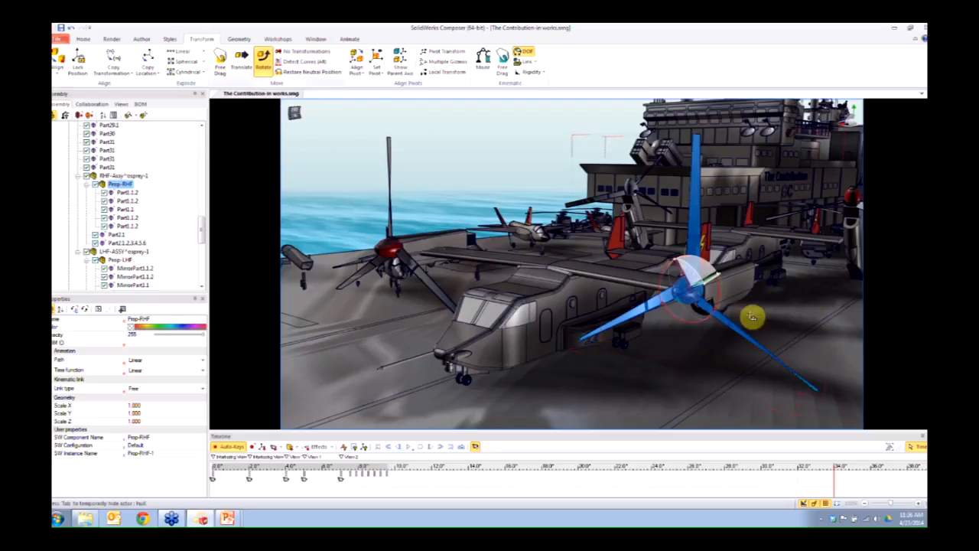
pyautogui.moveTo(688, 289); pyautogui.dragTo(704, 252)
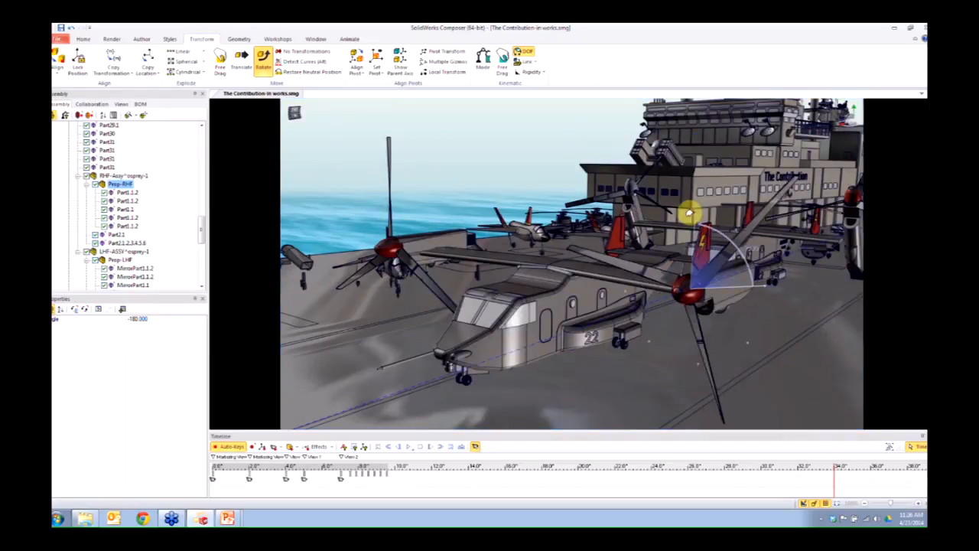
pyautogui.click(175, 320)
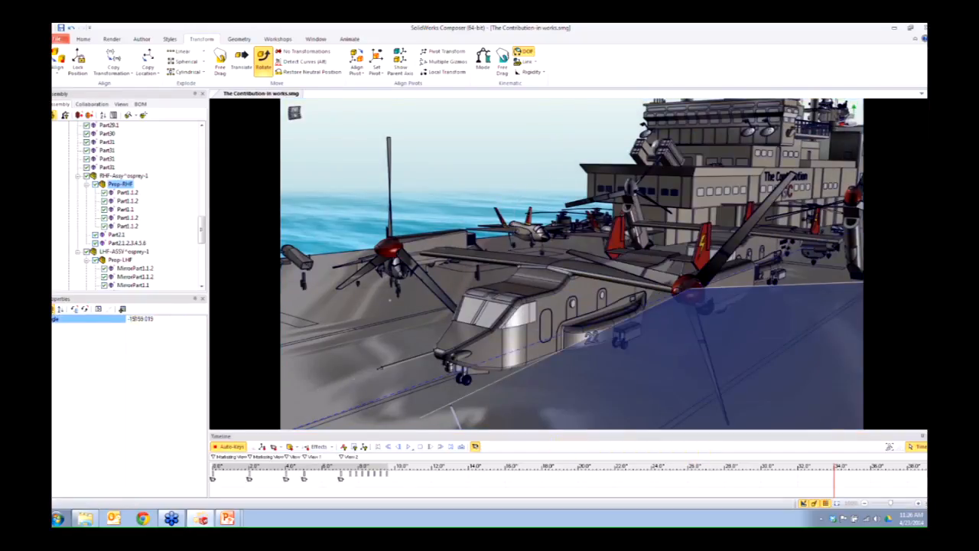
pyautogui.click(159, 316)
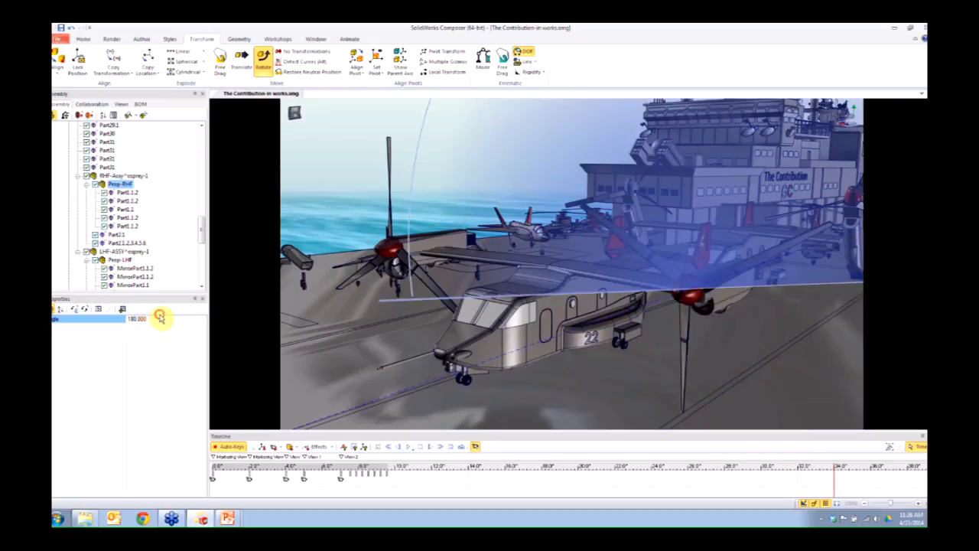
pyautogui.moveTo(157, 317); pyautogui.dragTo(110, 324)
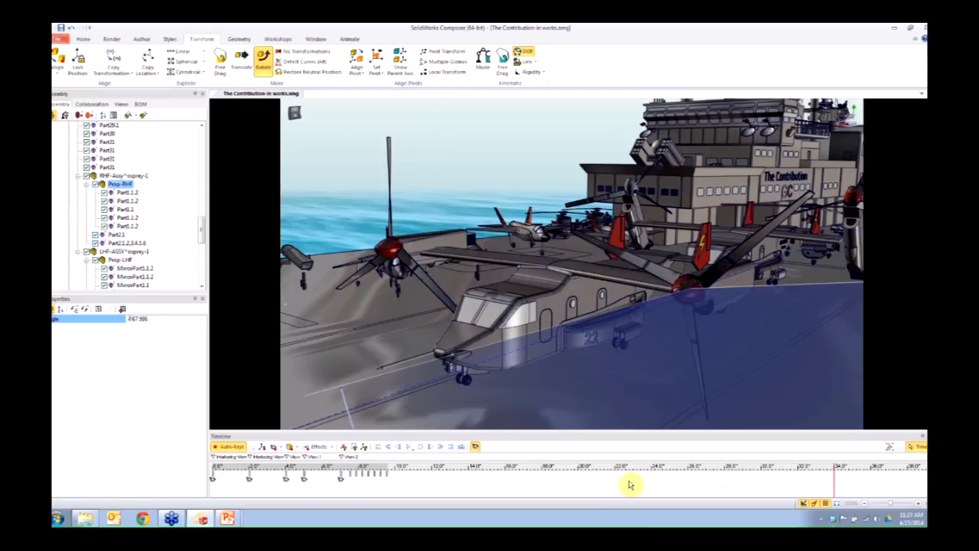
pyautogui.click(151, 318)
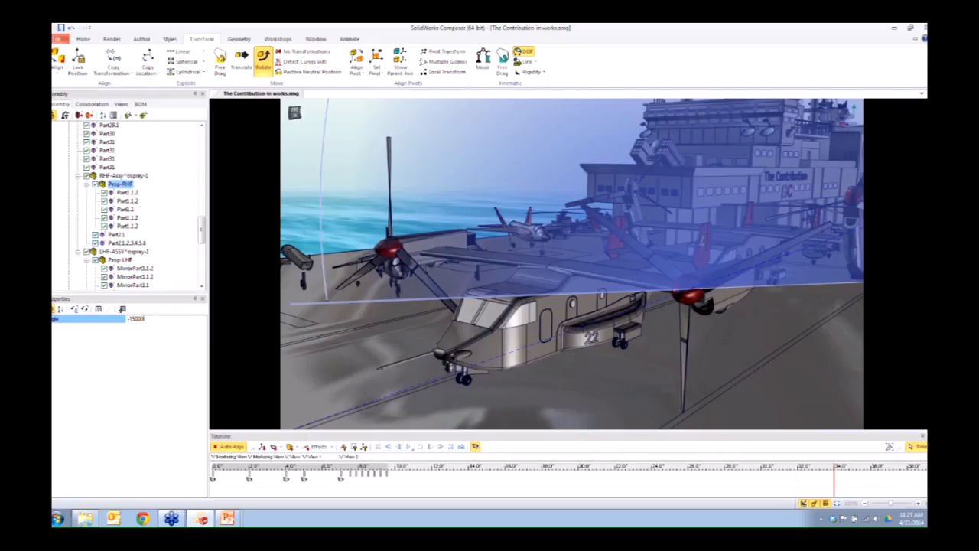
pyautogui.click(390, 466)
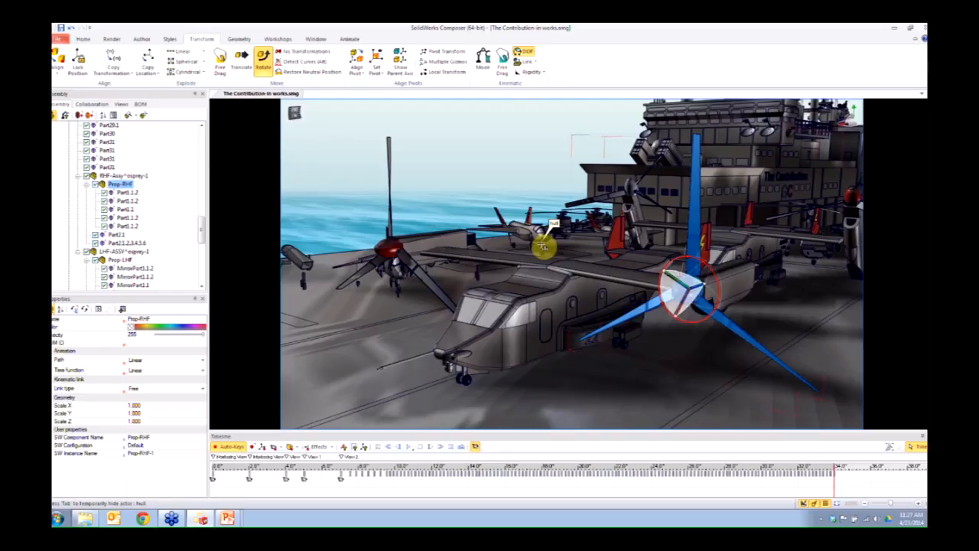
# Rotate the Prop-LHF assembly about its hub axis by -15000 degrees at about 34 s and save the project
pyautogui.click(386, 247)
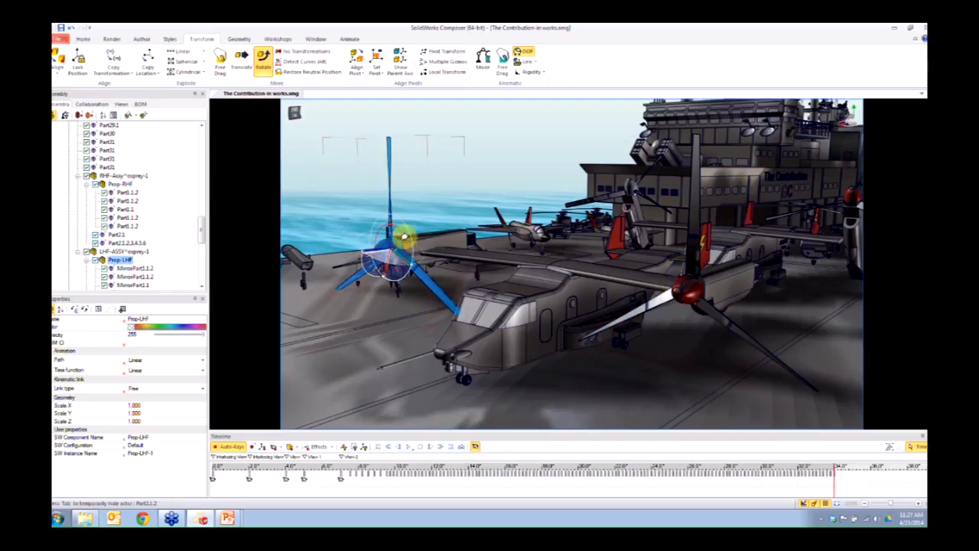
pyautogui.press('alt')
pyautogui.click(406, 234)
pyautogui.moveTo(406, 233); pyautogui.dragTo(410, 251)
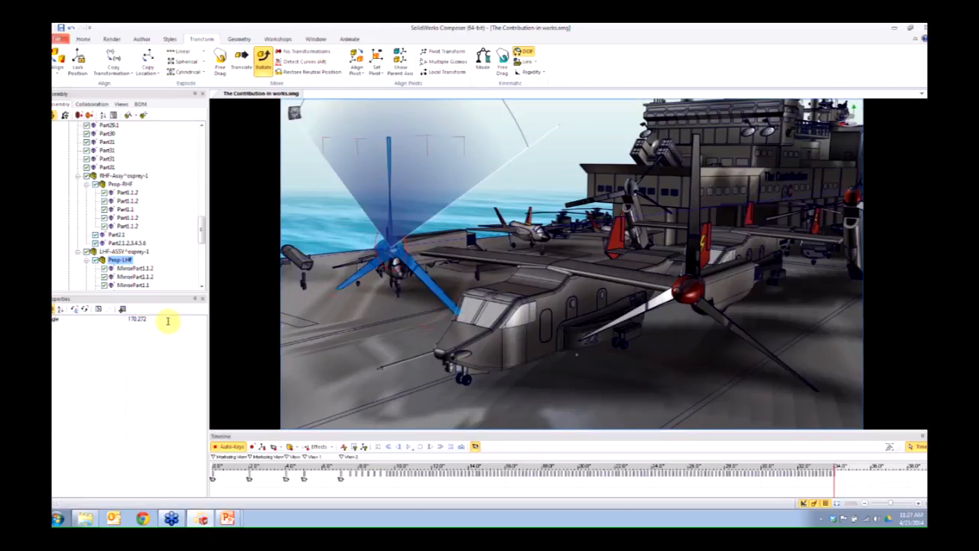
pyautogui.moveTo(166, 319); pyautogui.dragTo(63, 318)
pyautogui.write('-7')
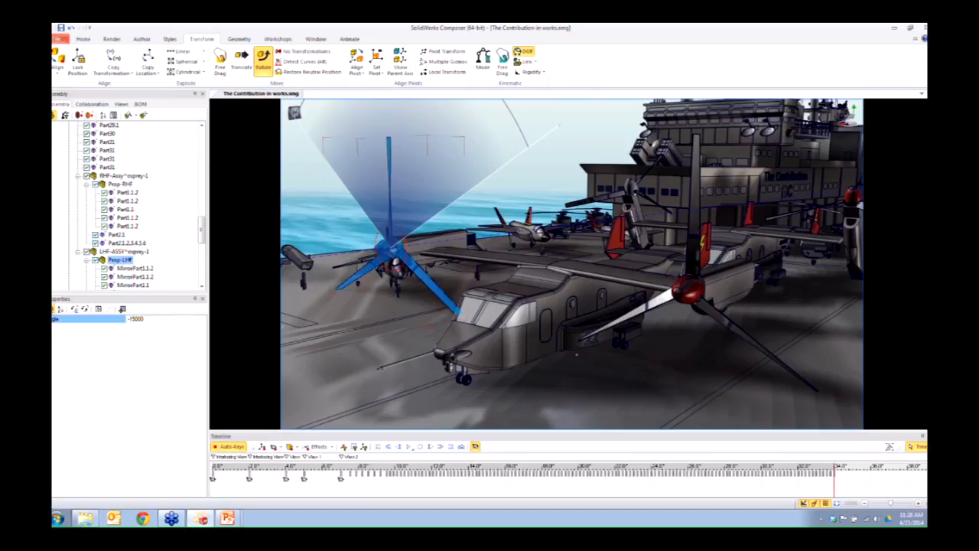
pyautogui.press('Return')
pyautogui.press('space')
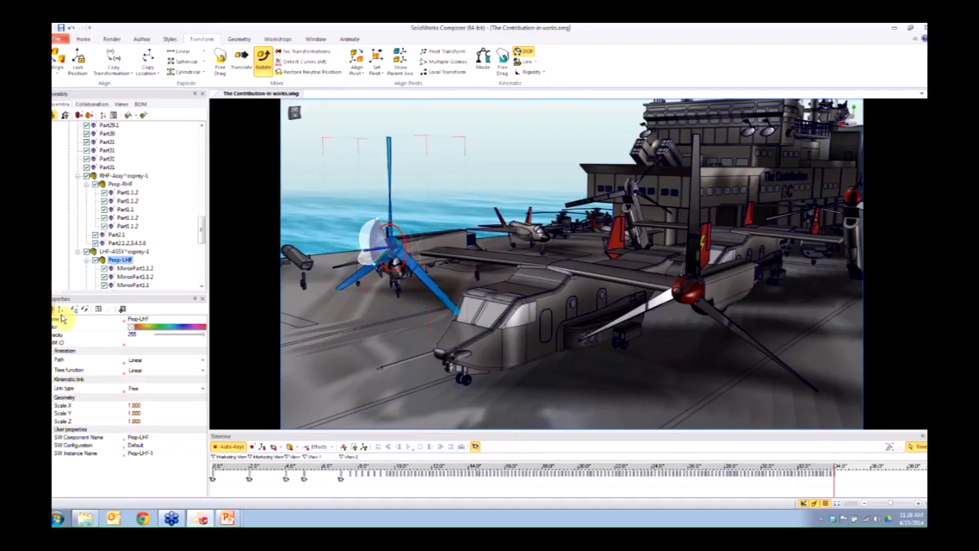
pyautogui.click(61, 28)
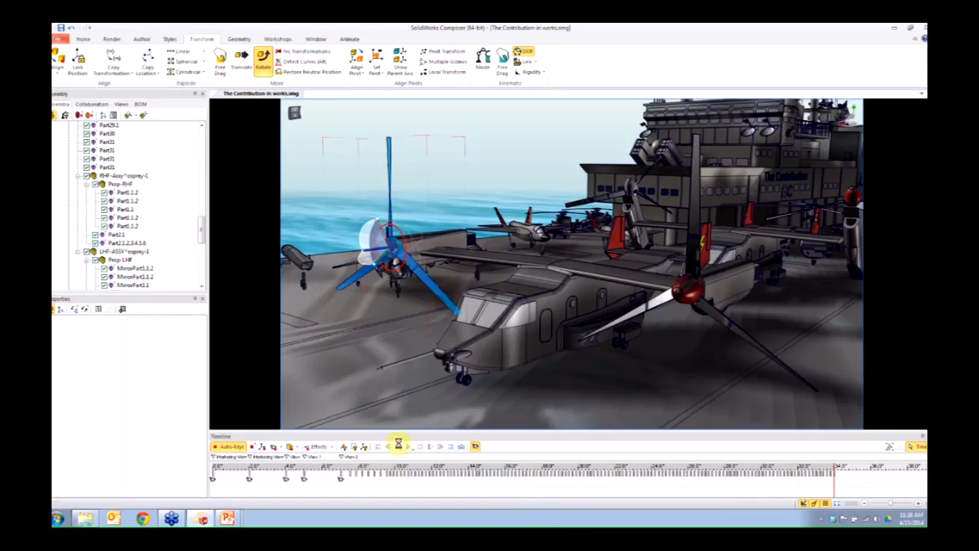
# Deselect the propeller and play the animation from the beginning to check both propellers spinning
pyautogui.click(551, 147)
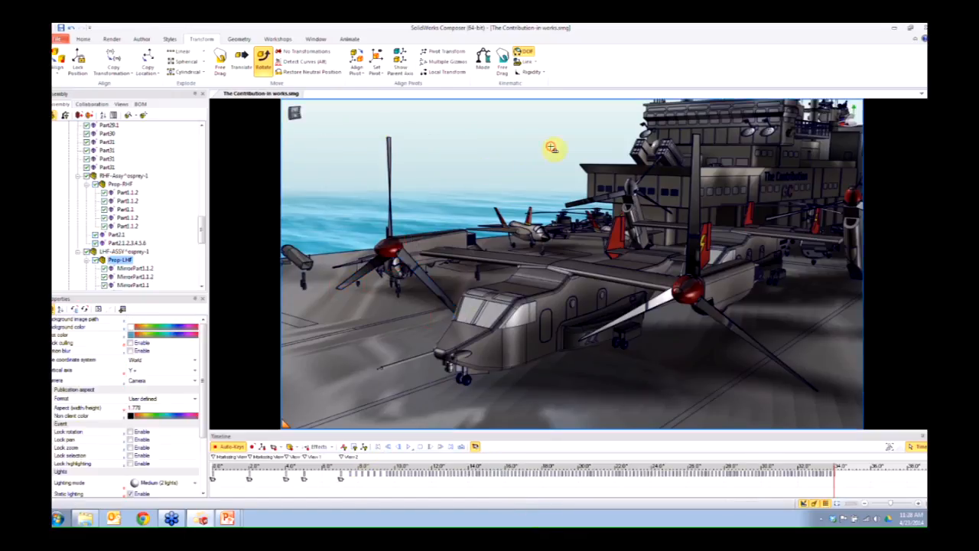
pyautogui.click(378, 446)
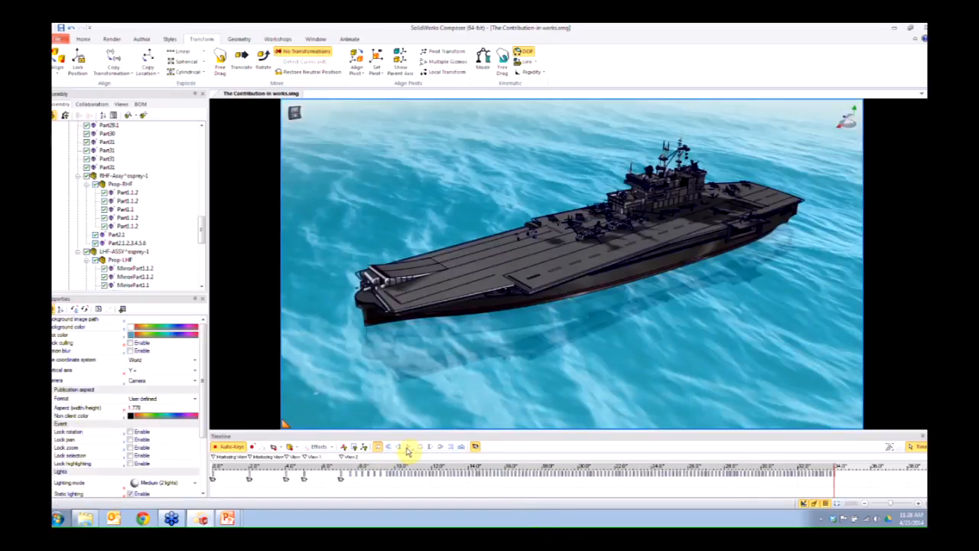
pyautogui.click(408, 448)
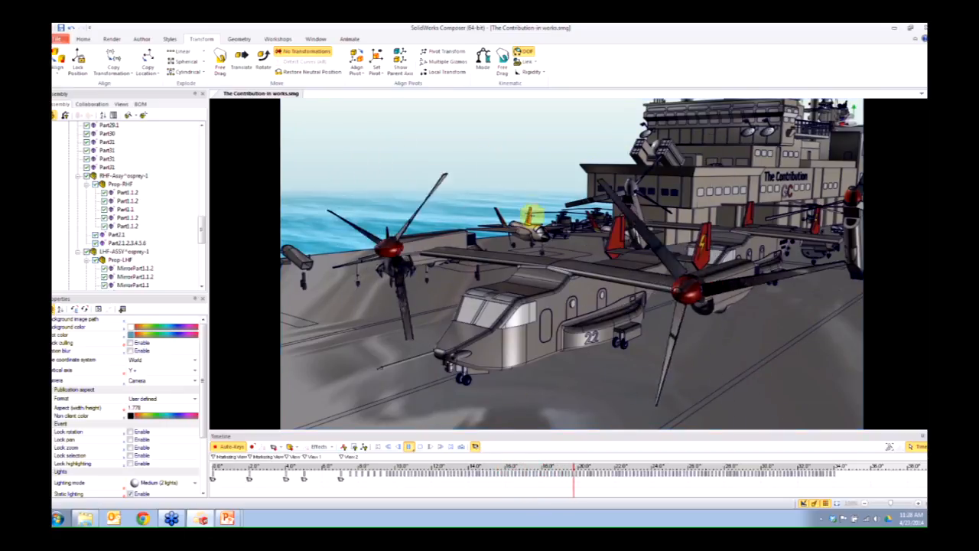
pyautogui.click(409, 448)
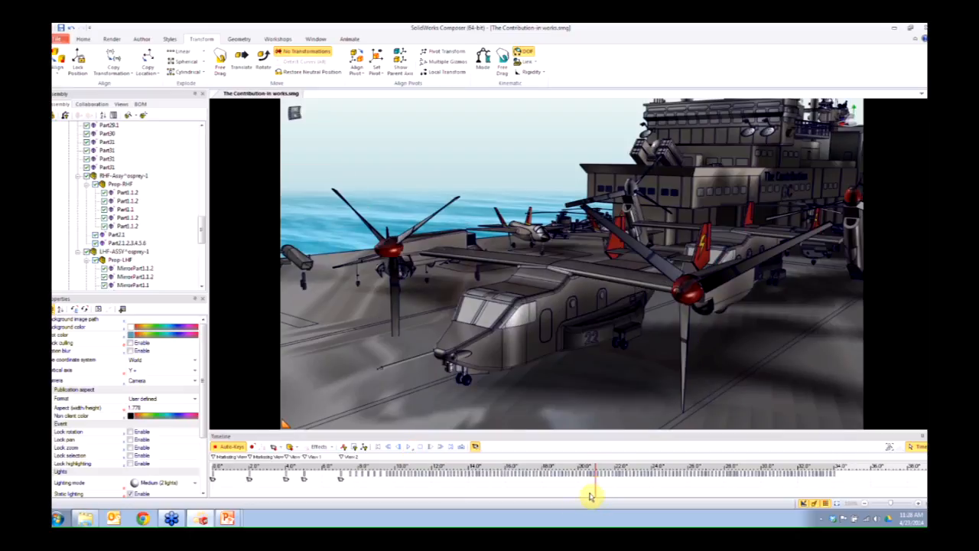
# Play the animation from about 7.0 s, pause it at about 11.3 s and set a camera key there
pyautogui.click(341, 490)
pyautogui.click(409, 448)
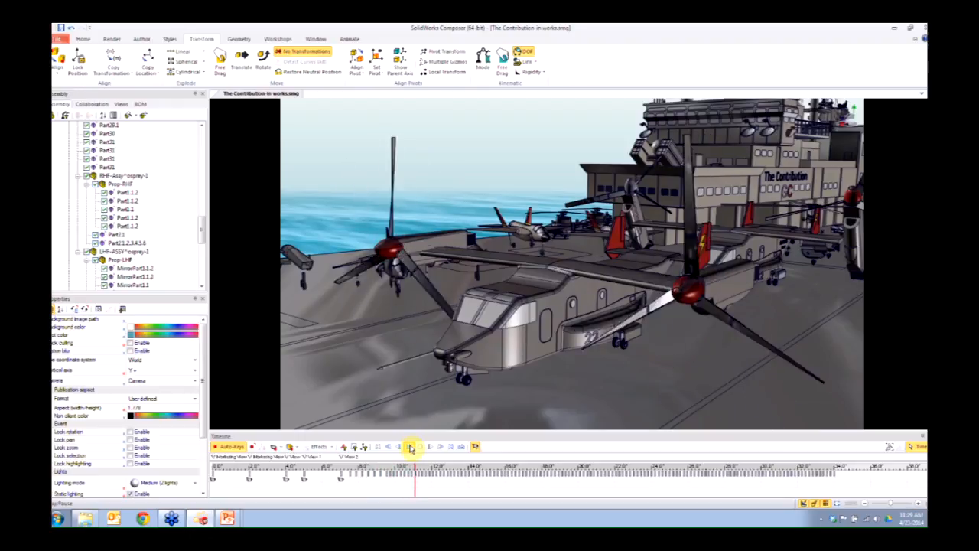
pyautogui.click(411, 448)
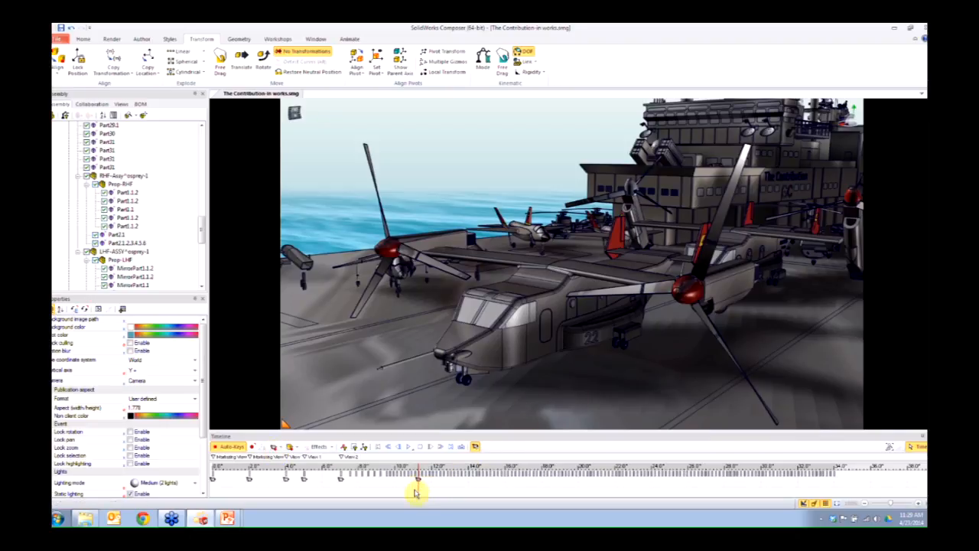
# Set a camera key at about 15.5 s showing the carrier from its bow with the flight deck and sea in view
pyautogui.moveTo(419, 487); pyautogui.dragTo(498, 487)
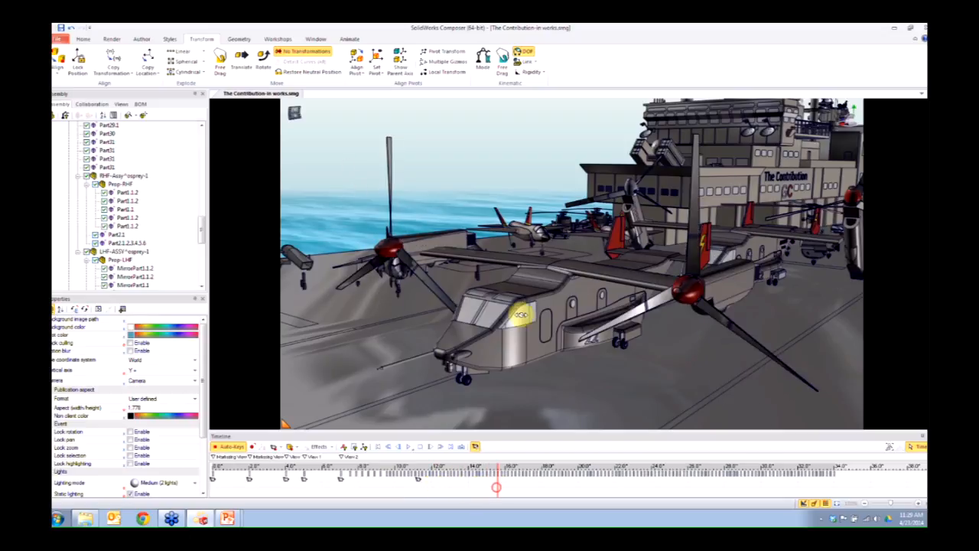
pyautogui.click(579, 390)
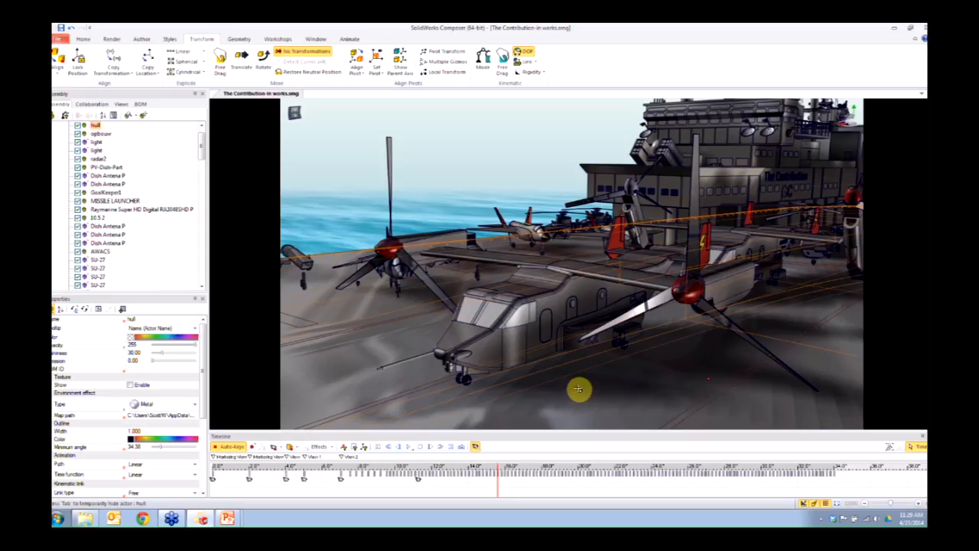
pyautogui.scroll(-10, 579, 389)
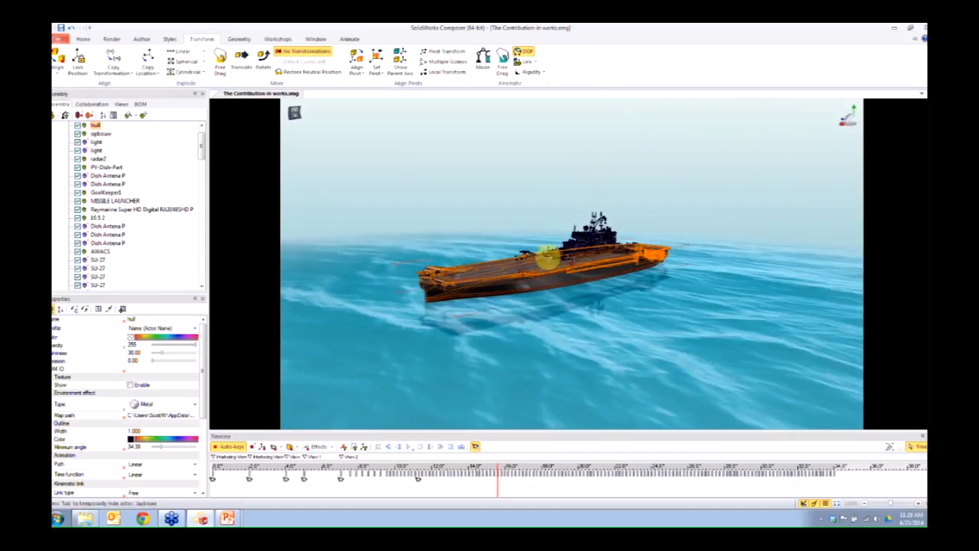
pyautogui.scroll(5, 529, 278)
pyautogui.moveTo(529, 277); pyautogui.dragTo(667, 291)
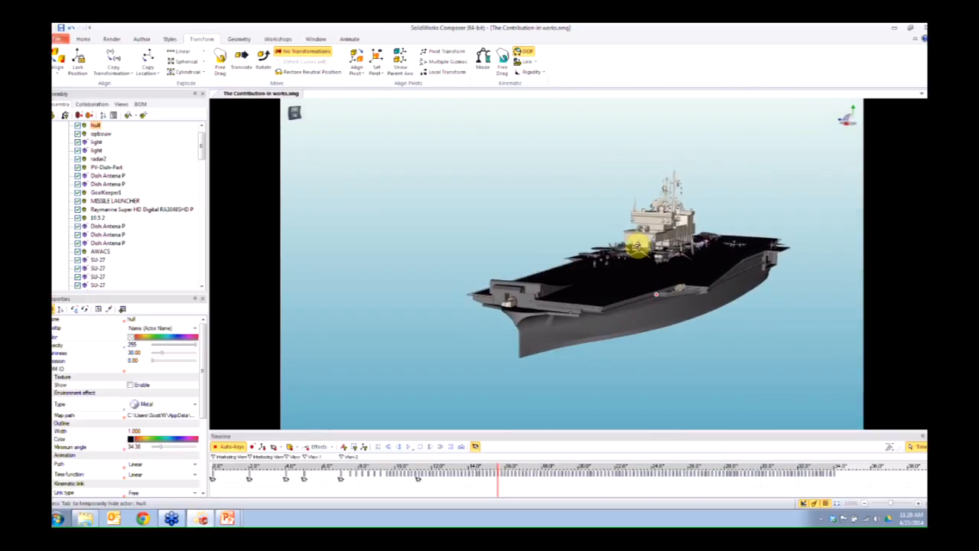
pyautogui.scroll(5, 643, 256)
pyautogui.moveTo(627, 277); pyautogui.dragTo(701, 247)
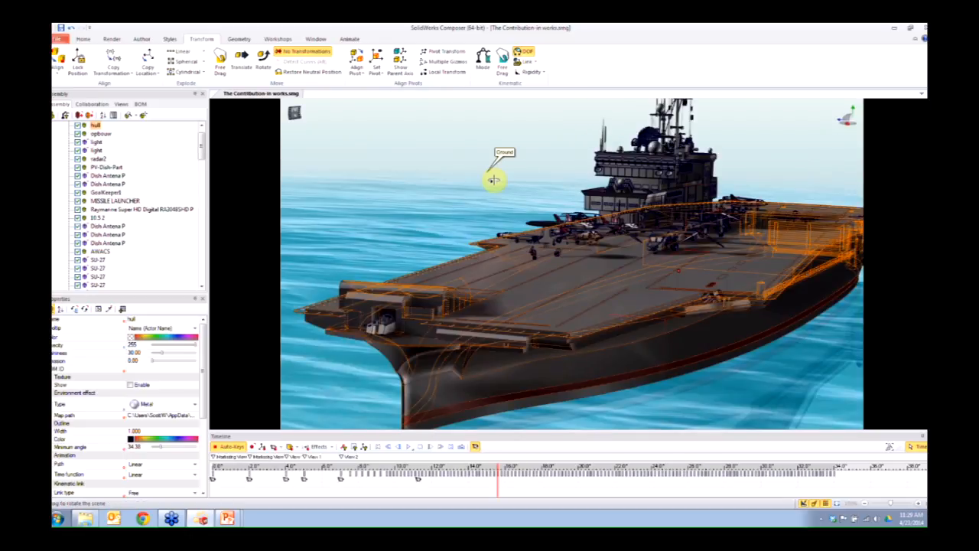
pyautogui.click(493, 179)
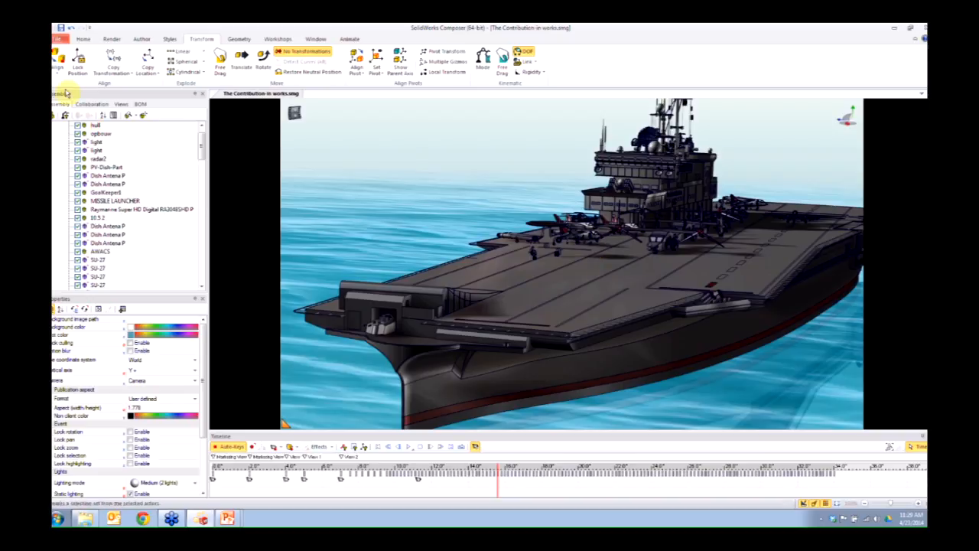
pyautogui.click(273, 447)
pyautogui.moveTo(497, 490)
pyautogui.mouseDown()
pyautogui.moveTo(372, 489)
pyautogui.moveTo(498, 491)
pyautogui.mouseUp()
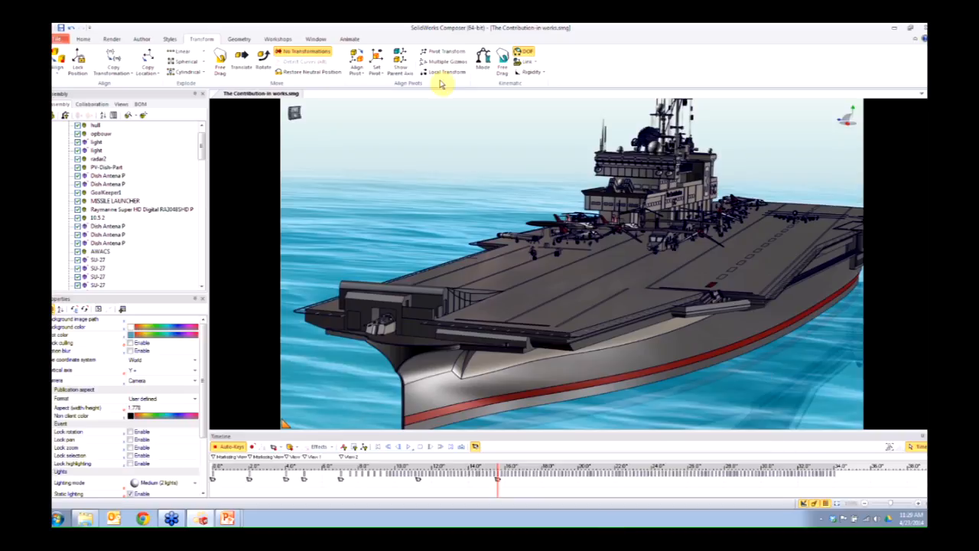
# Turn on assembly selection mode and select the whole osprey on the carrier's deck
pyautogui.click(53, 116)
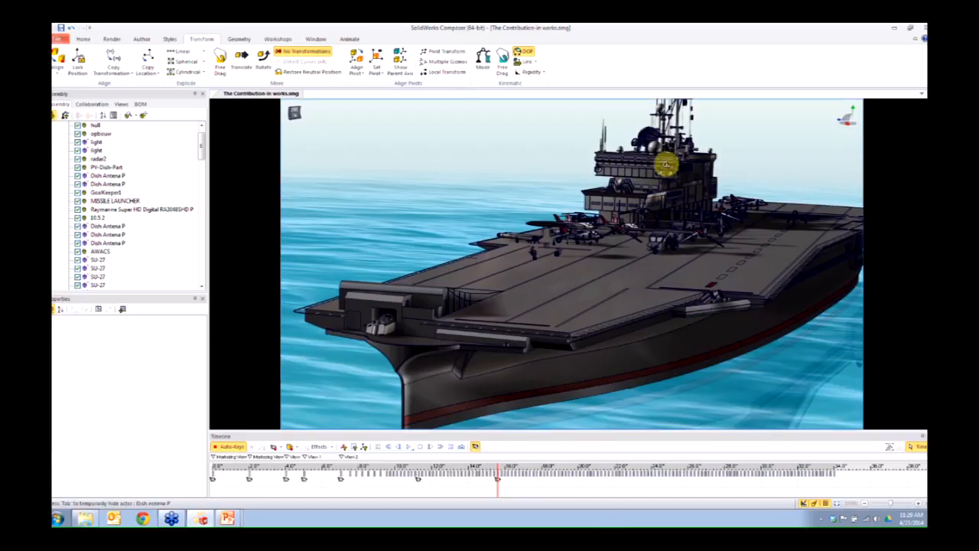
pyautogui.click(615, 304)
pyautogui.scroll(-6, 612, 301)
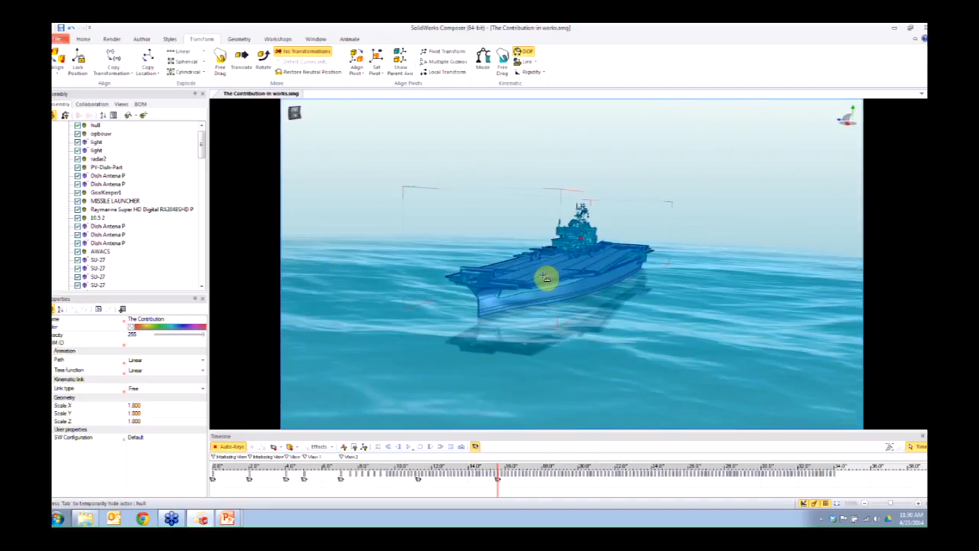
pyautogui.scroll(3, 520, 271)
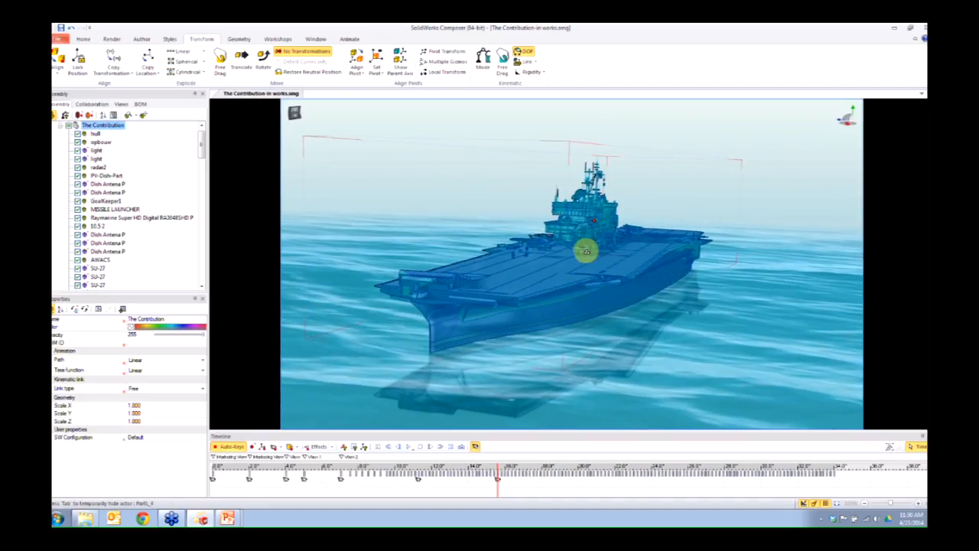
pyautogui.click(583, 247)
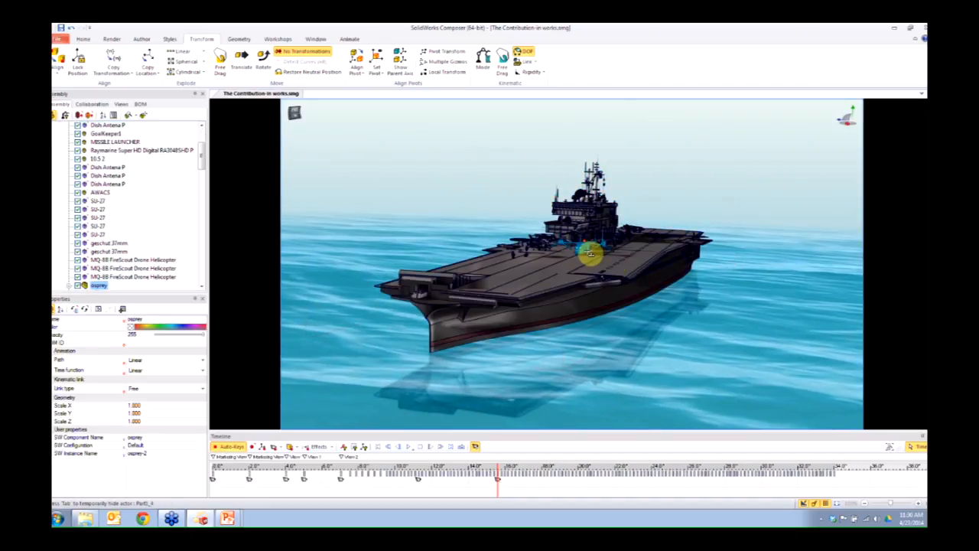
# Reframe the camera key at about 15.5 s as a low view past the carrier's bow towards the osprey, and clear the selection
pyautogui.scroll(5, 589, 253)
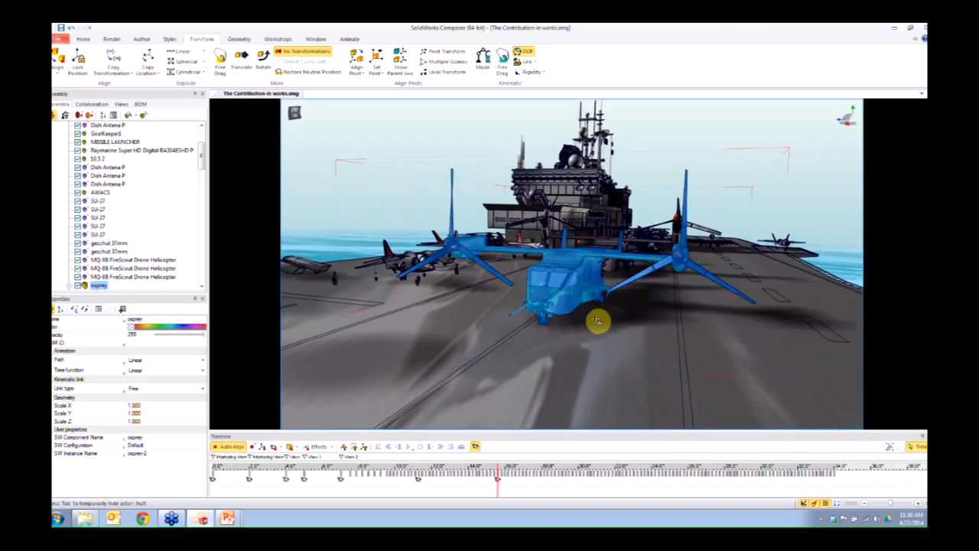
pyautogui.scroll(-5, 596, 319)
pyautogui.moveTo(568, 325); pyautogui.dragTo(734, 257, button='right')
pyautogui.moveTo(607, 265); pyautogui.dragTo(630, 224, button='right')
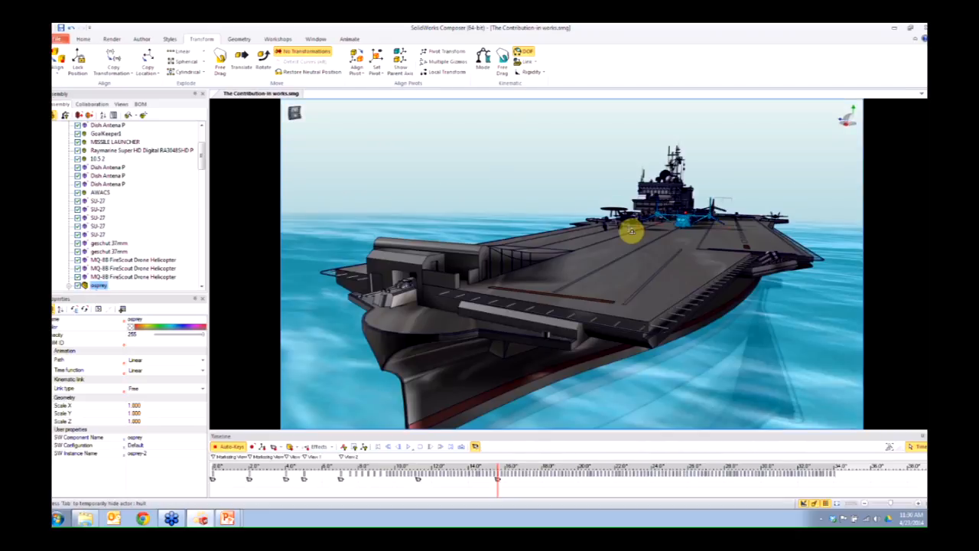
pyautogui.click(505, 178)
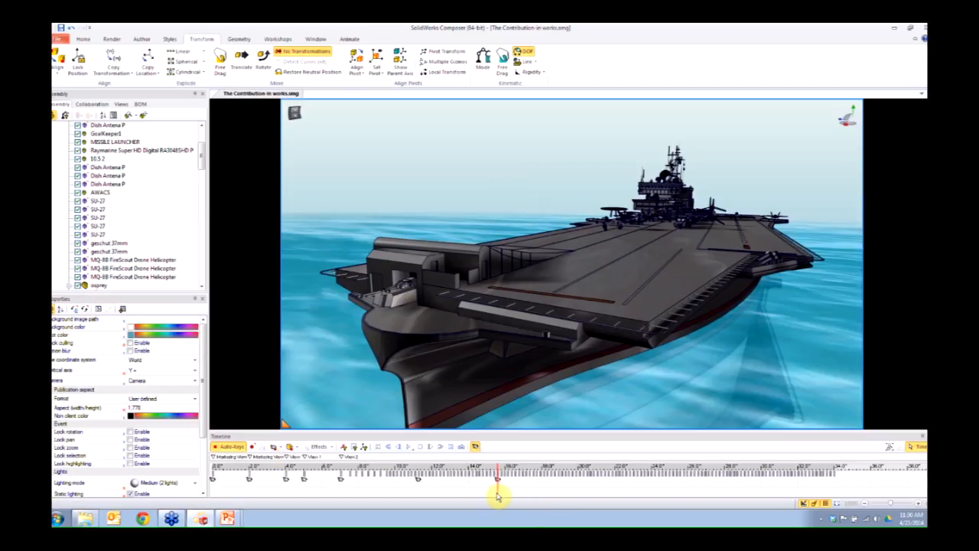
# Translate the osprey forward along the flight deck towards the bow at about 17.5 s
pyautogui.moveTo(497, 492); pyautogui.dragTo(469, 491)
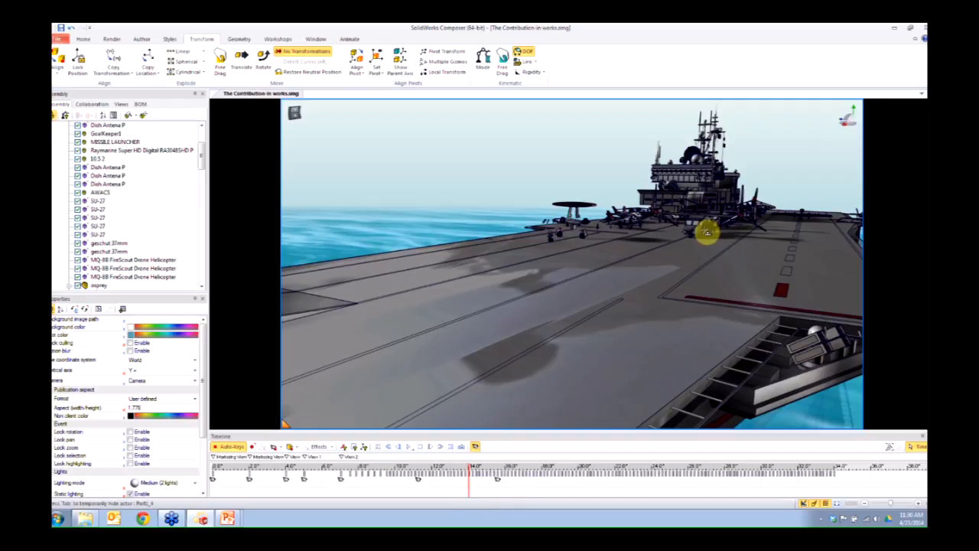
pyautogui.click(704, 230)
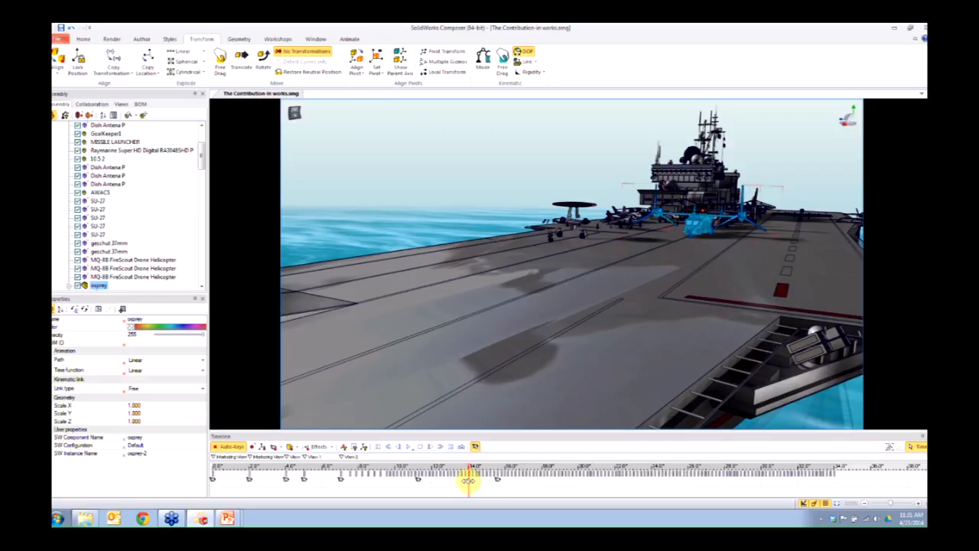
pyautogui.moveTo(469, 481); pyautogui.dragTo(535, 486)
pyautogui.click(242, 63)
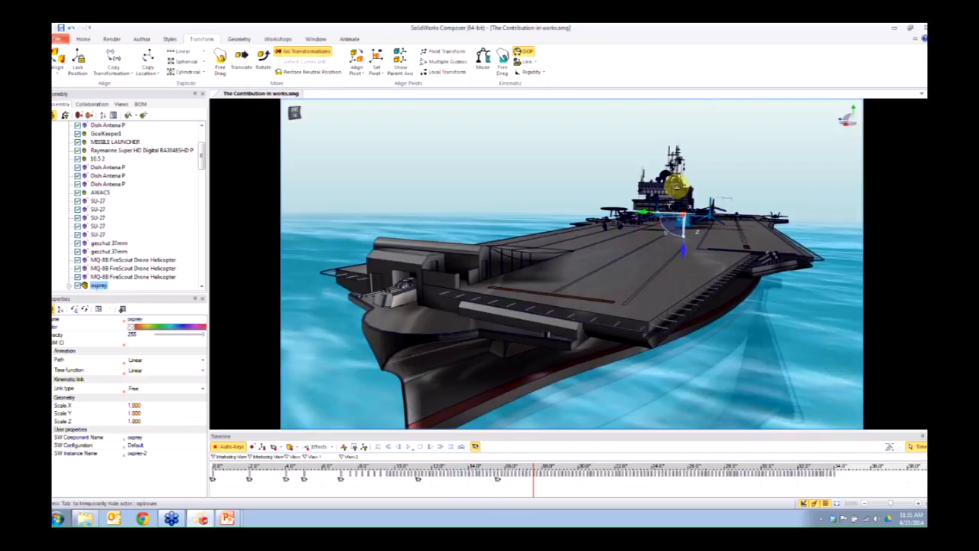
pyautogui.press('alt')
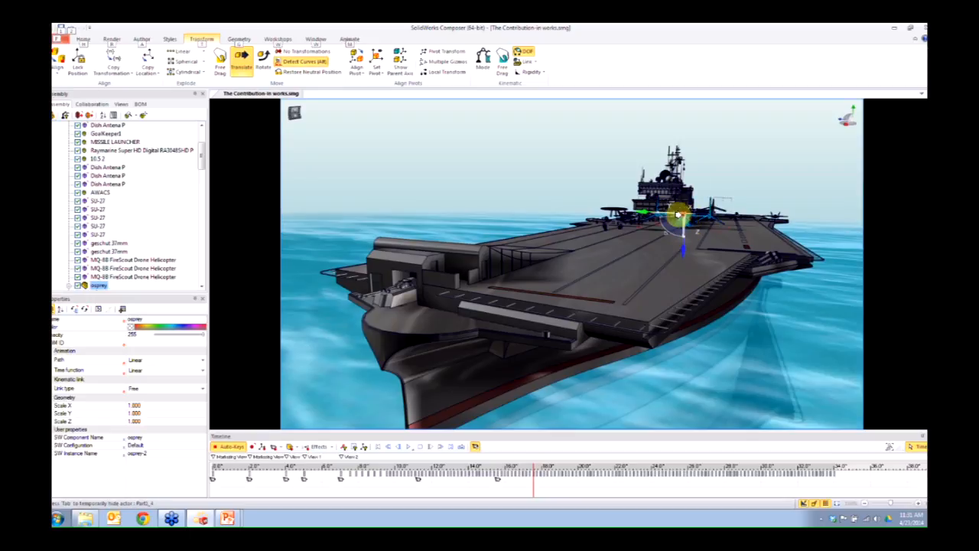
pyautogui.keyDown('alt'); pyautogui.moveTo(676, 215); pyautogui.dragTo(632, 247); pyautogui.keyUp('alt')
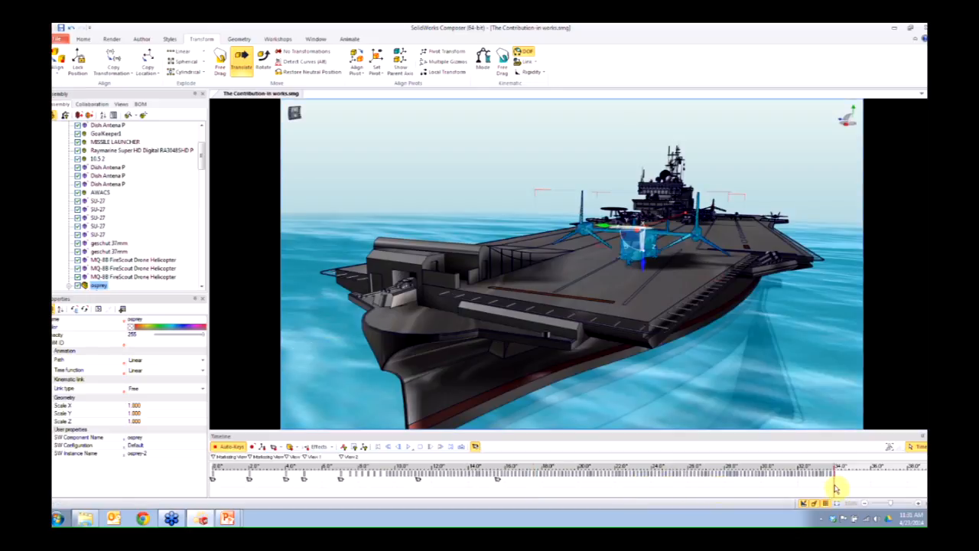
# At about 34 s, translate the osprey upwards and far out over the sea beyond the carrier's bow
pyautogui.keyDown('alt'); pyautogui.moveTo(634, 264); pyautogui.dragTo(631, 167); pyautogui.keyUp('alt')
pyautogui.scroll(-5, 628, 176)
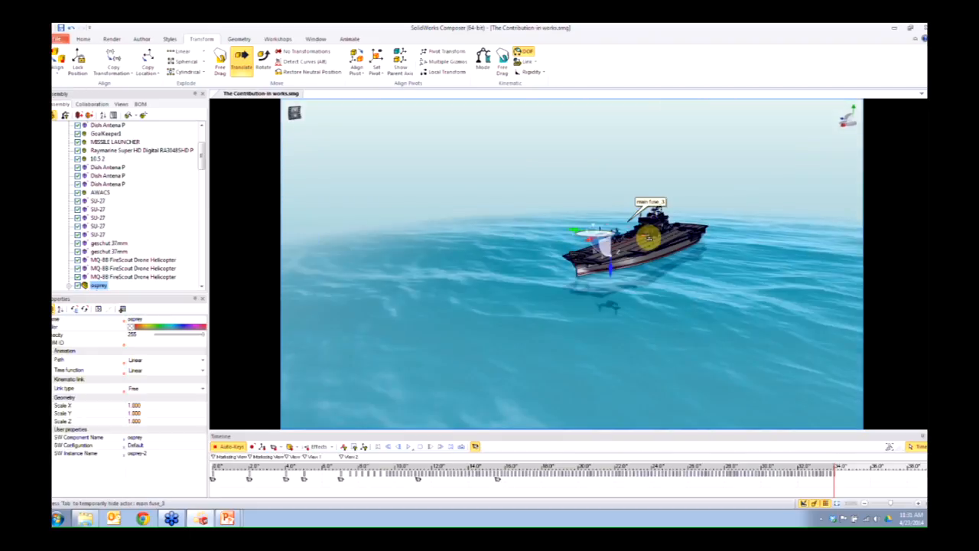
pyautogui.moveTo(611, 270); pyautogui.dragTo(609, 250)
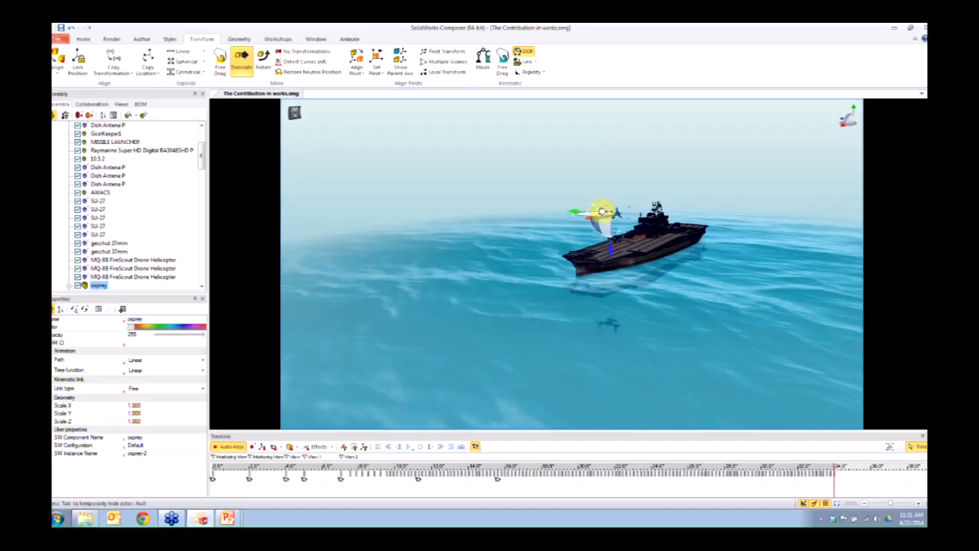
pyautogui.moveTo(583, 217); pyautogui.dragTo(340, 310)
pyautogui.moveTo(487, 292); pyautogui.dragTo(506, 297, button='middle')
pyautogui.moveTo(435, 306); pyautogui.dragTo(352, 340)
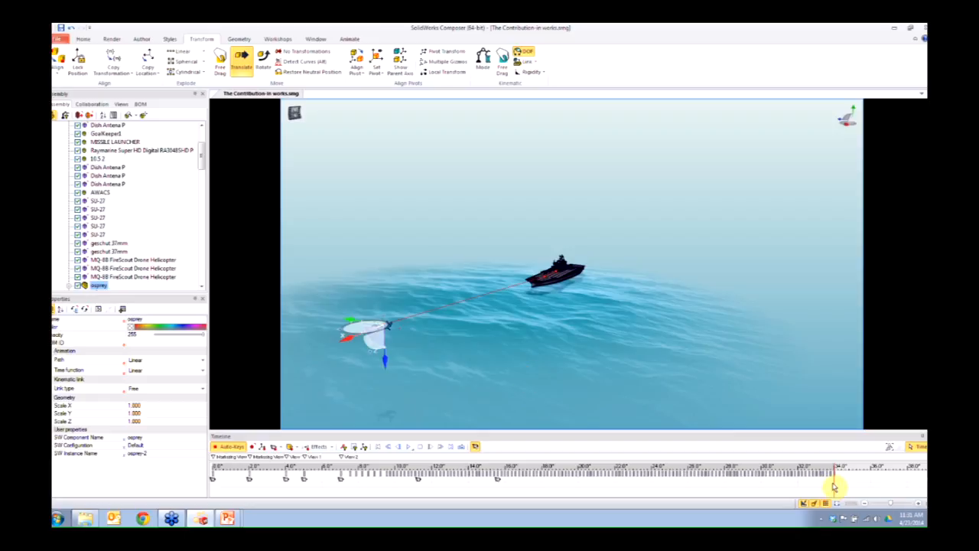
# Set a camera key at about 18.9 s, where the osprey passes the bow close to the camera
pyautogui.moveTo(834, 485)
pyautogui.mouseDown()
pyautogui.moveTo(568, 481)
pyautogui.moveTo(678, 468)
pyautogui.moveTo(495, 468)
pyautogui.mouseUp()
pyautogui.moveTo(411, 468)
pyautogui.mouseDown()
pyautogui.moveTo(588, 456)
pyautogui.moveTo(524, 452)
pyautogui.mouseUp()
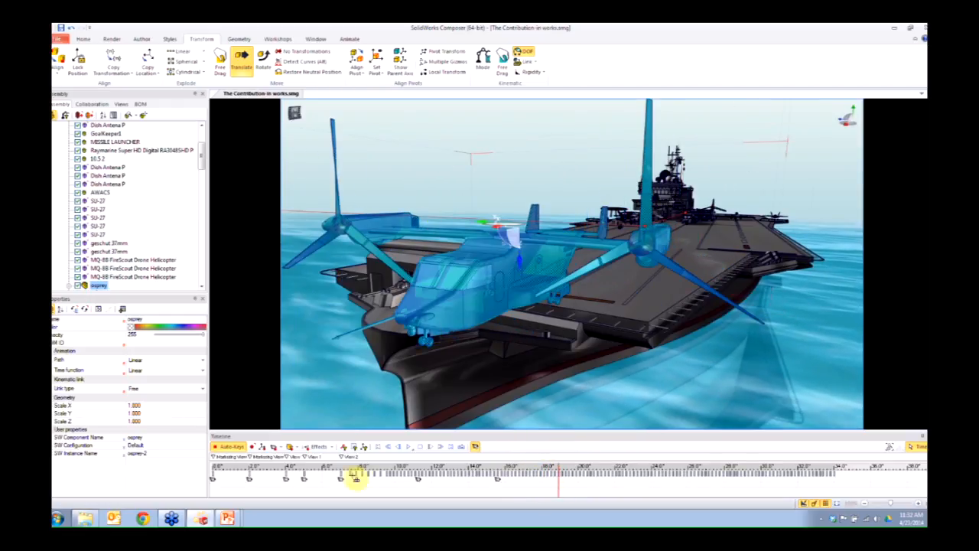
pyautogui.click(558, 480)
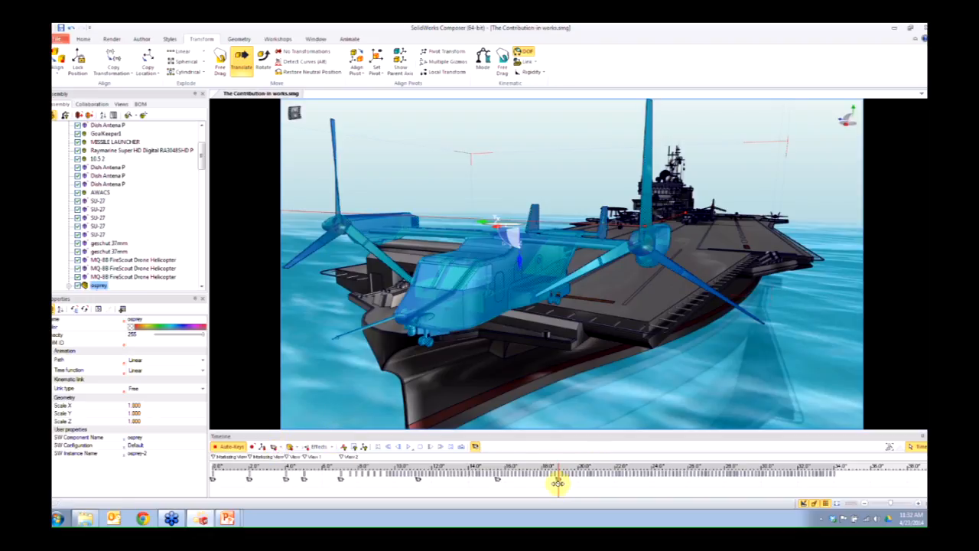
# Set a camera key at about 20.4 s with a close view of the flying osprey above the sea
pyautogui.moveTo(558, 486); pyautogui.dragTo(587, 483)
pyautogui.moveTo(550, 366)
pyautogui.mouseDown()
pyautogui.moveTo(558, 360)
pyautogui.moveTo(472, 352)
pyautogui.mouseUp()
pyautogui.moveTo(634, 312); pyautogui.dragTo(317, 192)
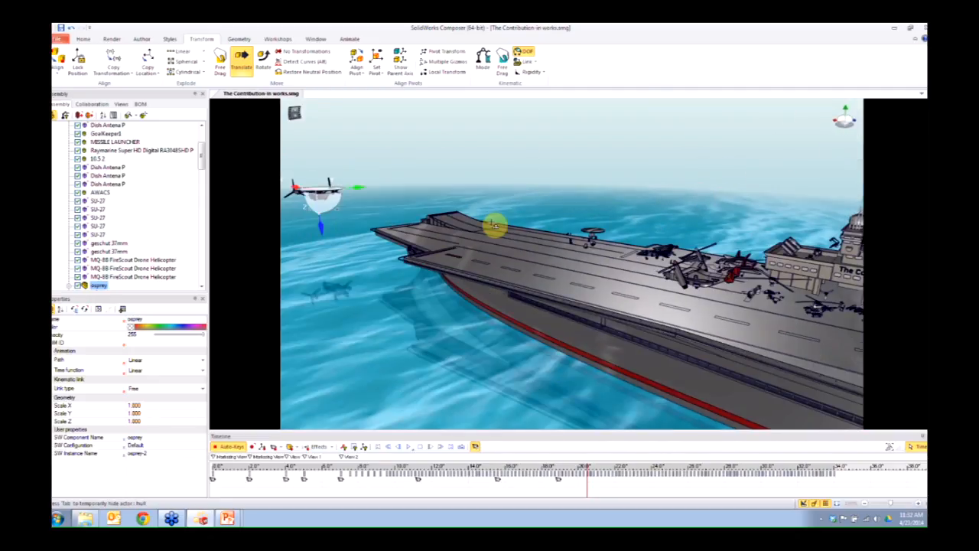
pyautogui.moveTo(498, 219); pyautogui.dragTo(341, 203)
pyautogui.doubleClick(355, 207)
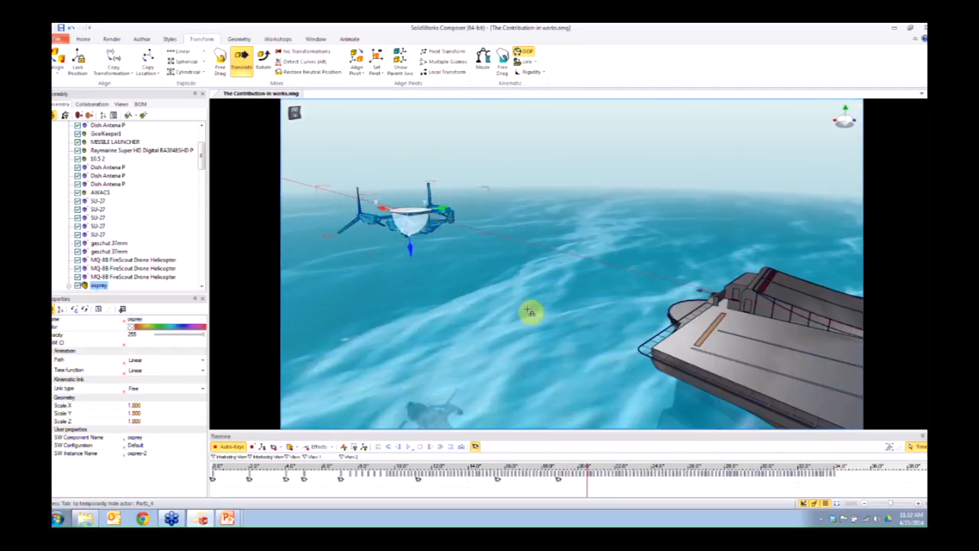
pyautogui.moveTo(579, 343); pyautogui.dragTo(556, 324, button='middle')
pyautogui.moveTo(704, 326); pyautogui.dragTo(722, 359, button='middle')
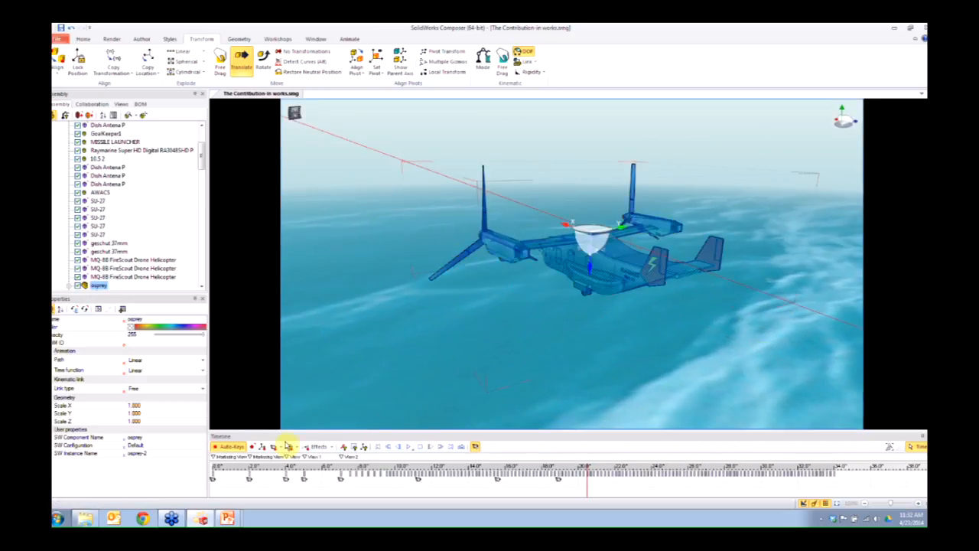
# Go to about 34 s on the timeline and review the Attach Camera modes for the selected osprey
pyautogui.click(835, 481)
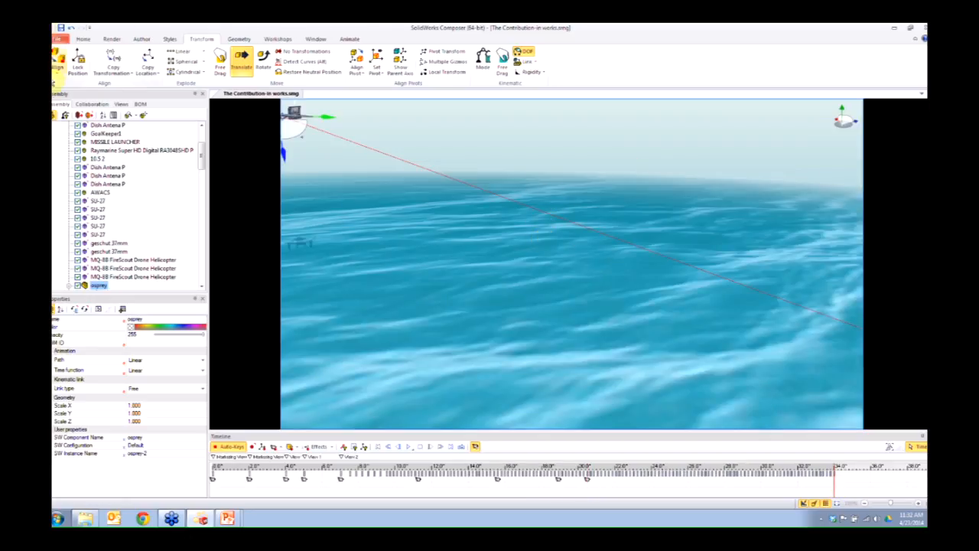
pyautogui.click(84, 39)
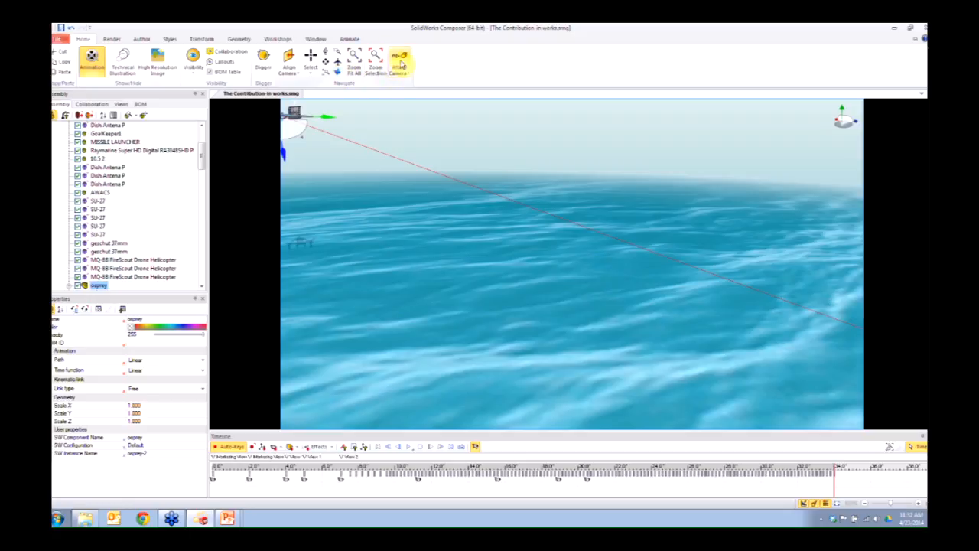
pyautogui.click(399, 71)
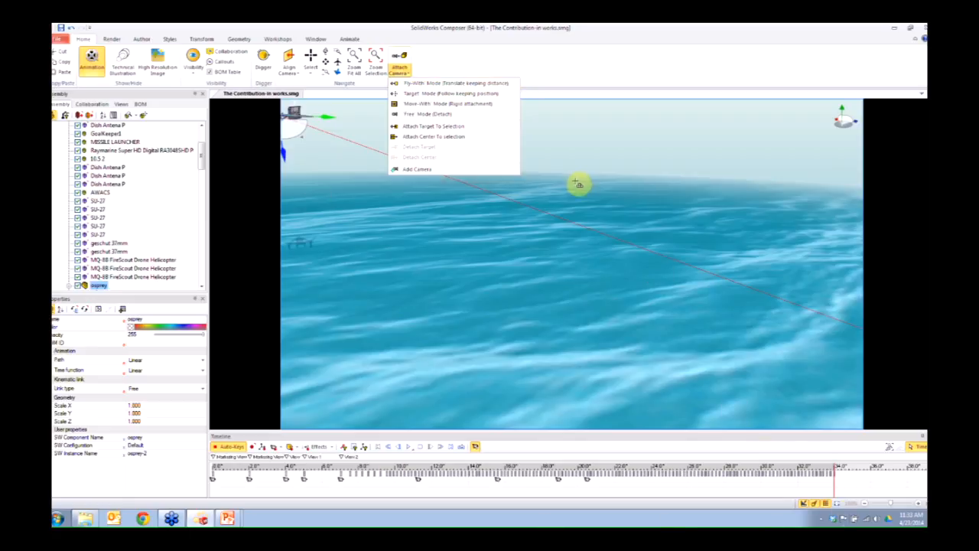
pyautogui.click(576, 56)
# Set a camera key at about 34 s with a close rear view of the whole osprey, and deselect it
pyautogui.moveTo(396, 161); pyautogui.dragTo(450, 195)
pyautogui.scroll(3, 450, 196)
pyautogui.moveTo(450, 196); pyautogui.dragTo(496, 219, button='middle')
pyautogui.moveTo(513, 244); pyautogui.dragTo(572, 368, button='right')
pyautogui.scroll(5, 585, 197)
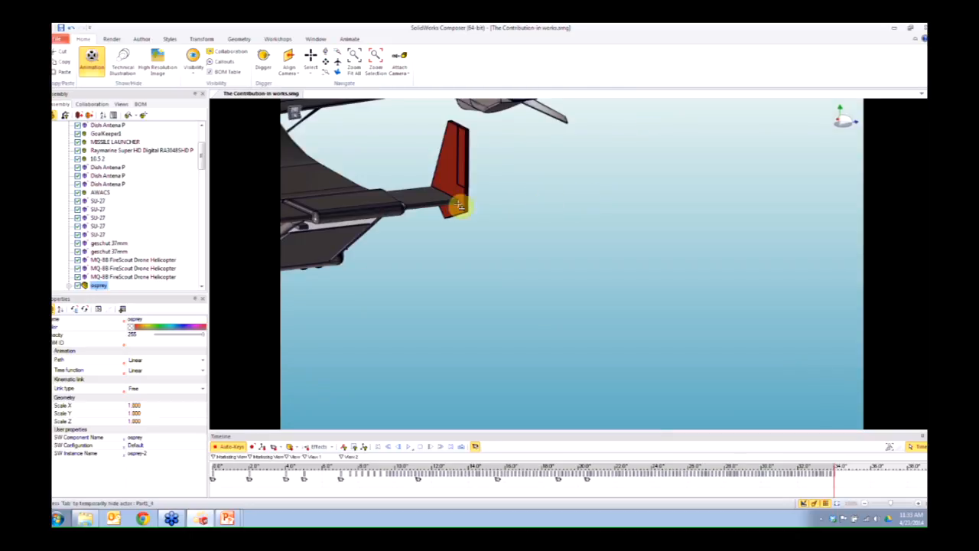
pyautogui.moveTo(729, 305); pyautogui.dragTo(841, 350, button='middle')
pyautogui.moveTo(308, 245); pyautogui.dragTo(387, 246, button='middle')
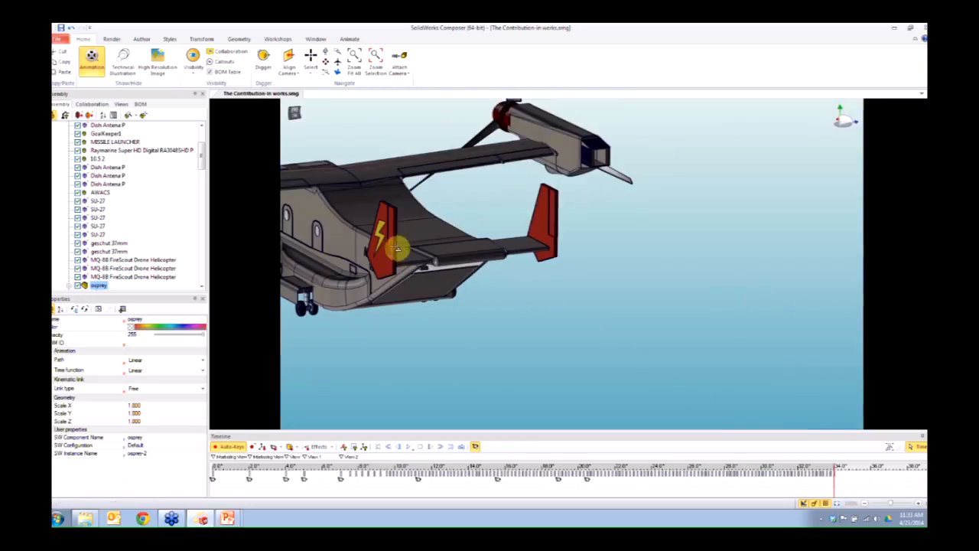
pyautogui.moveTo(682, 299); pyautogui.dragTo(926, 413, button='right')
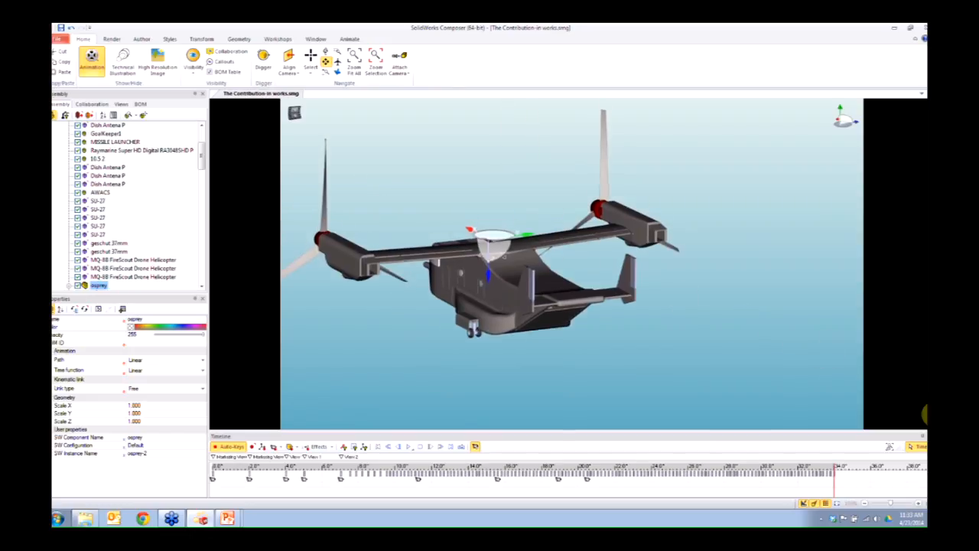
pyautogui.moveTo(517, 272)
pyautogui.mouseDown(button='right')
pyautogui.moveTo(514, 280)
pyautogui.moveTo(497, 274)
pyautogui.moveTo(601, 279)
pyautogui.moveTo(651, 313)
pyautogui.moveTo(675, 446)
pyautogui.mouseUp(button='right')
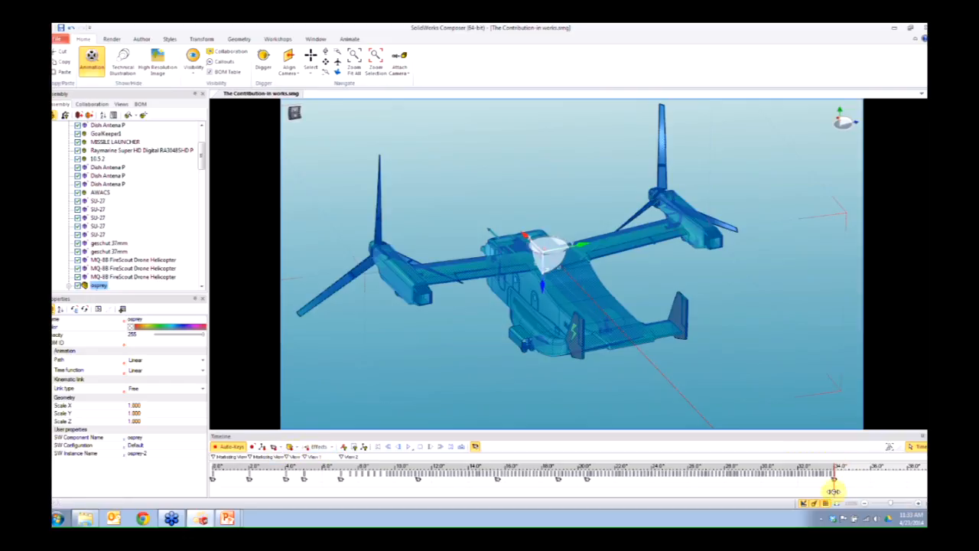
pyautogui.click(847, 348)
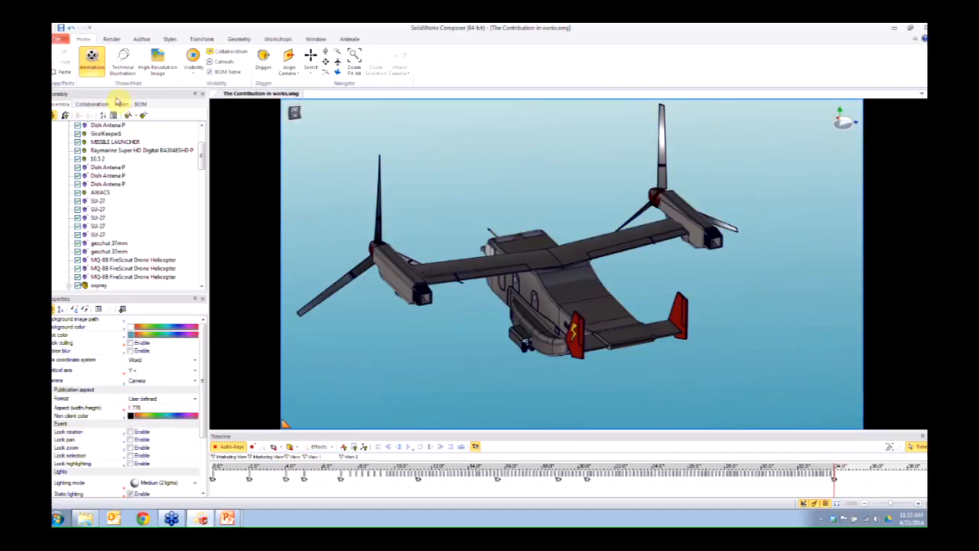
# Check the Add Camera option, the frame at about 29.4 s and the choices of the viewport's Camera property
pyautogui.click(400, 74)
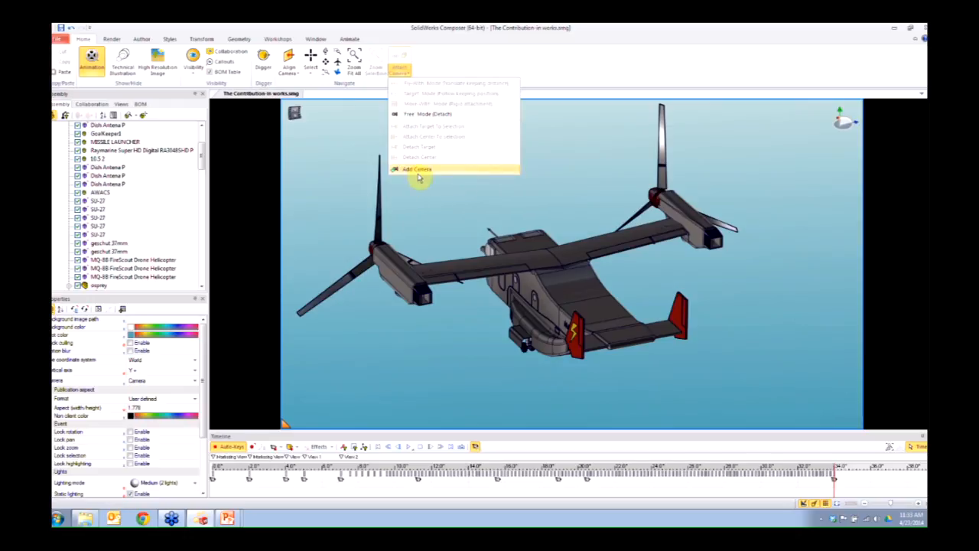
pyautogui.click(837, 493)
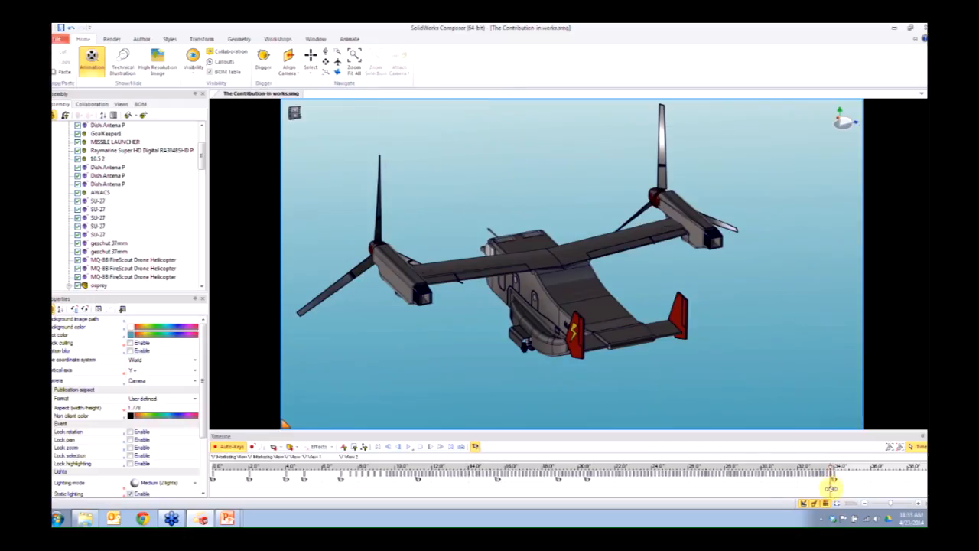
pyautogui.moveTo(832, 489); pyautogui.dragTo(752, 486)
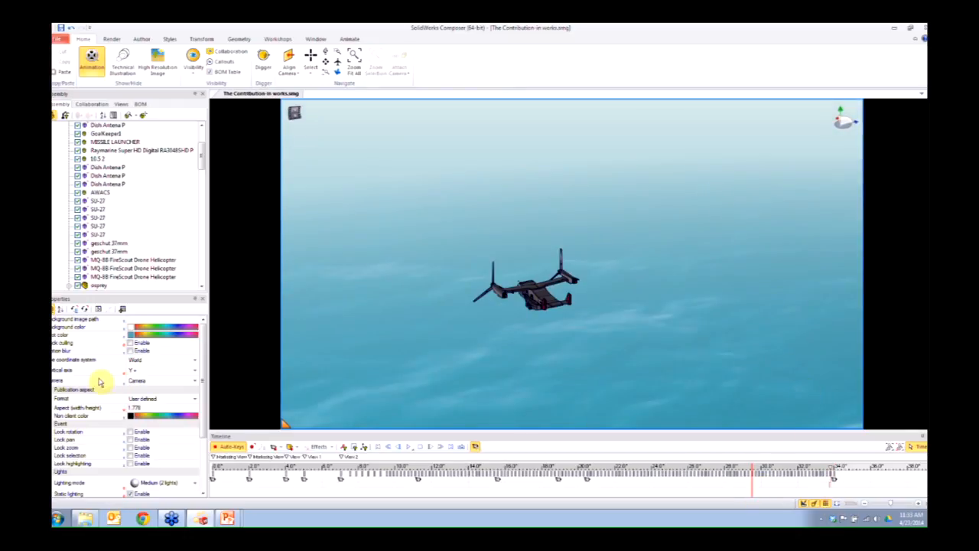
pyautogui.click(144, 381)
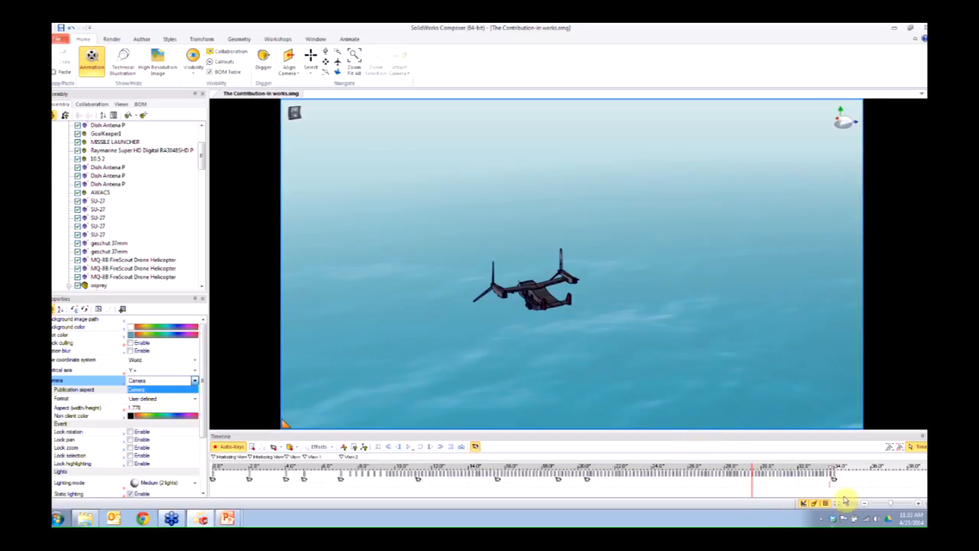
# Rewind to the start and play the whole animation through to the osprey's final close-up
pyautogui.click(377, 449)
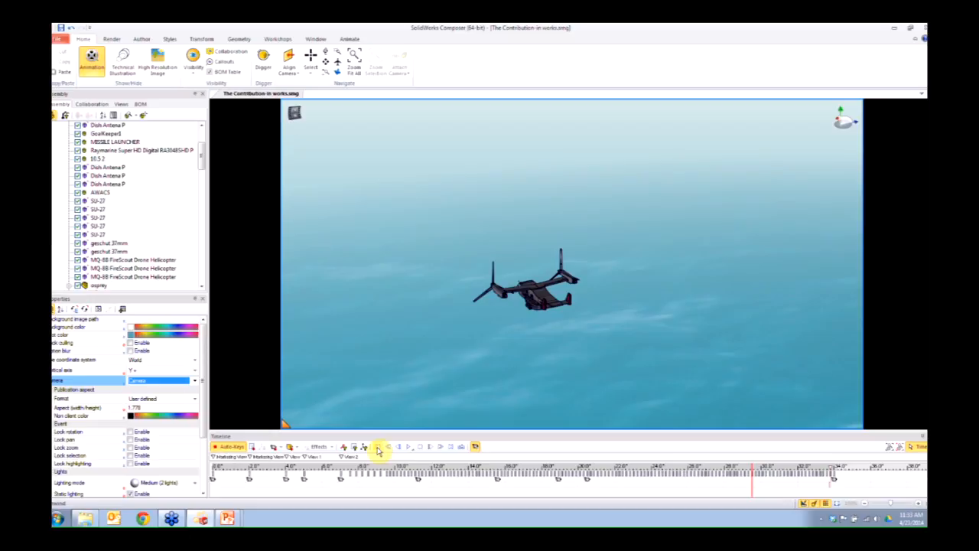
pyautogui.click(378, 449)
pyautogui.click(407, 447)
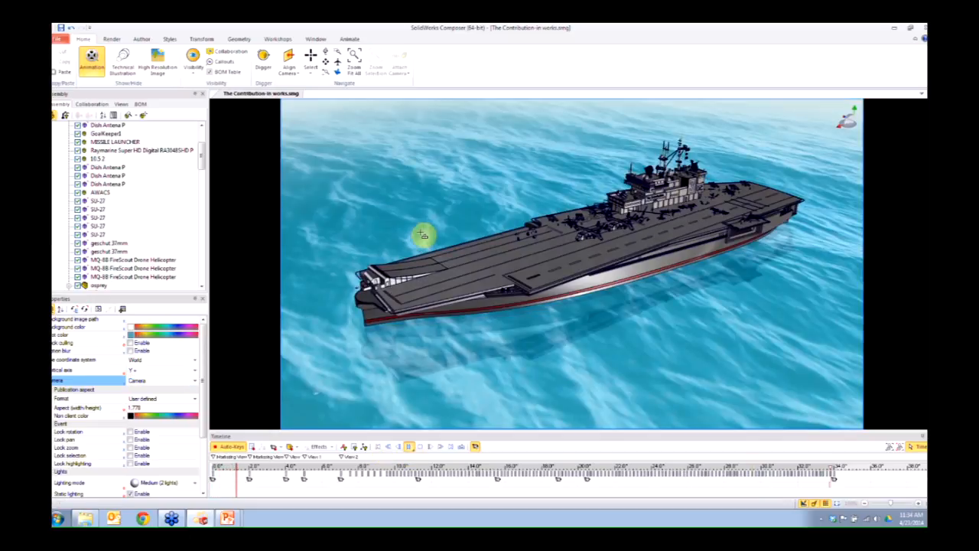
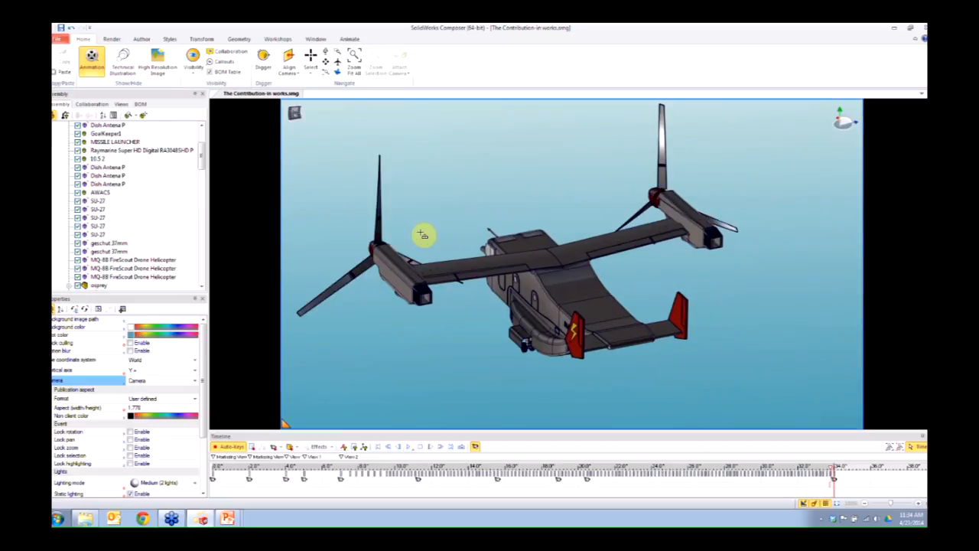
# Rewind the animation, export it to the Animation folder as the package The Contribution-in works.exe, and save the document
pyautogui.click(377, 448)
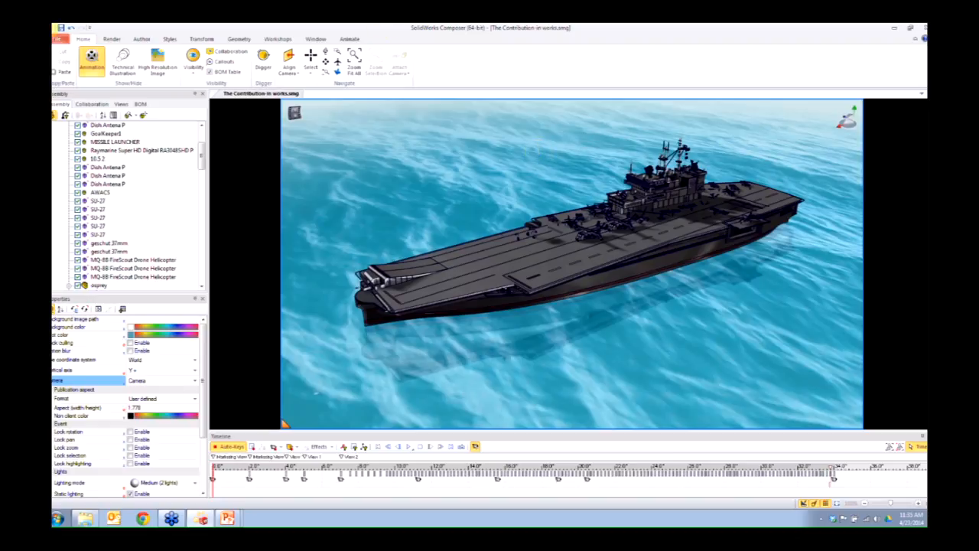
pyautogui.click(57, 38)
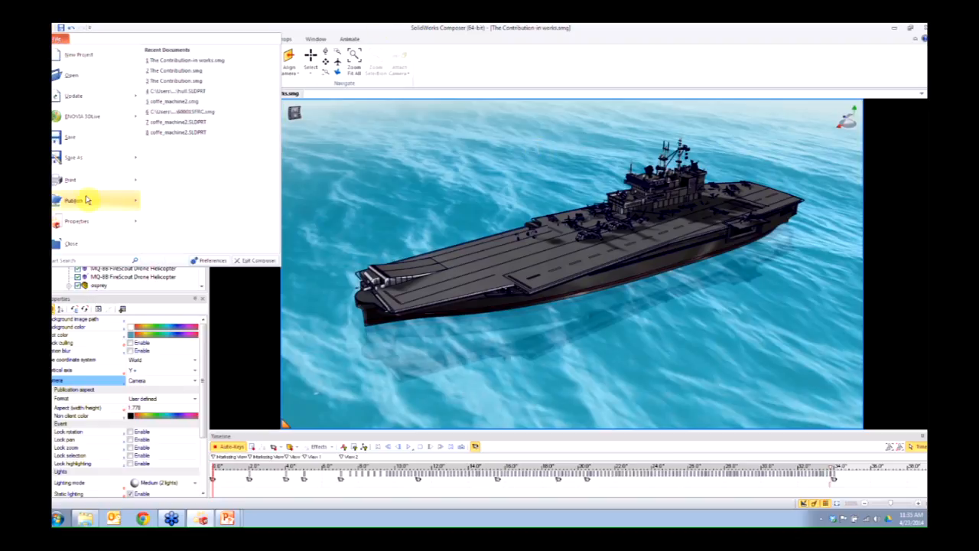
pyautogui.moveTo(85, 159)
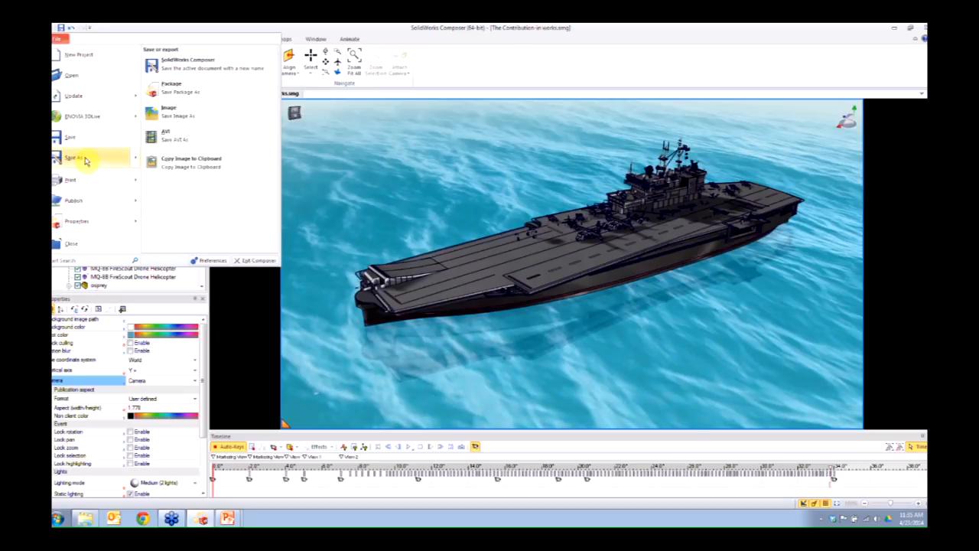
pyautogui.click(172, 87)
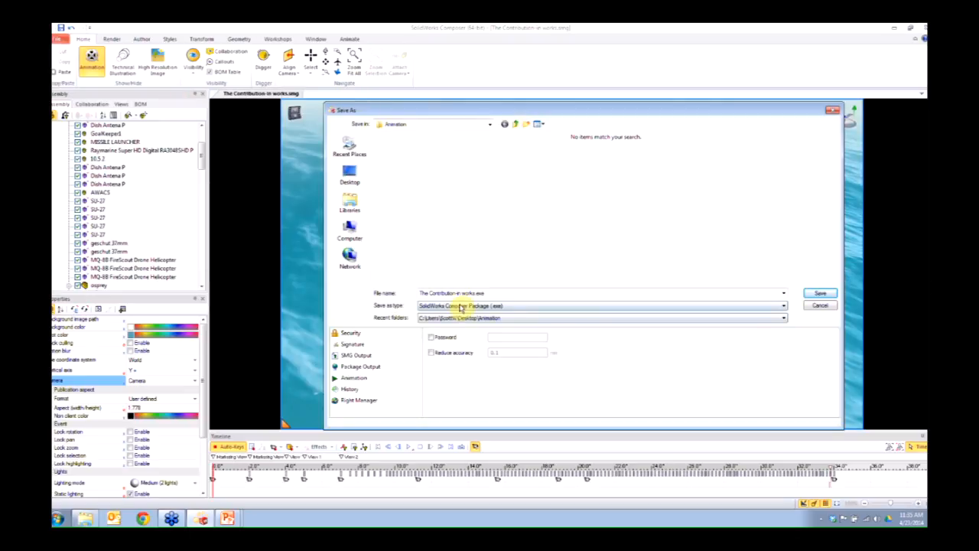
pyautogui.click(825, 294)
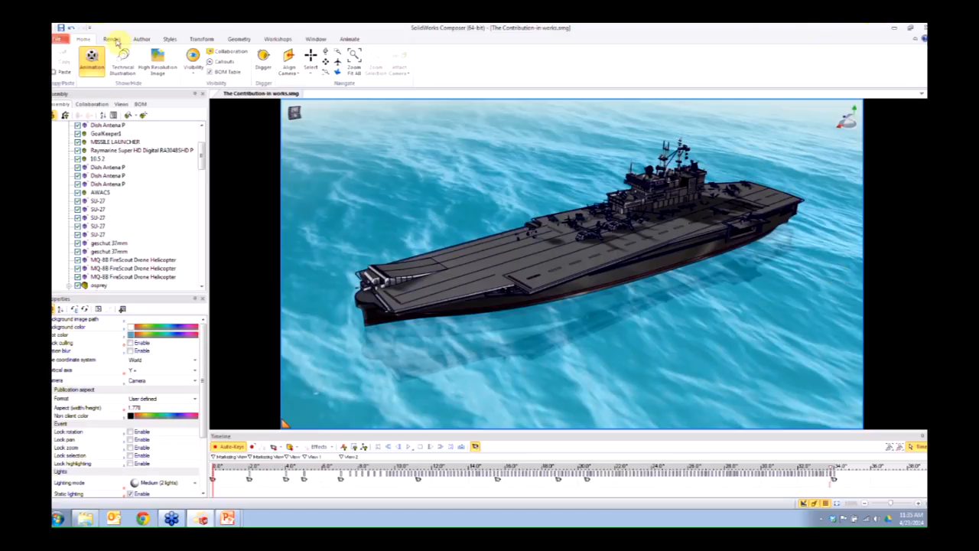
pyautogui.click(61, 29)
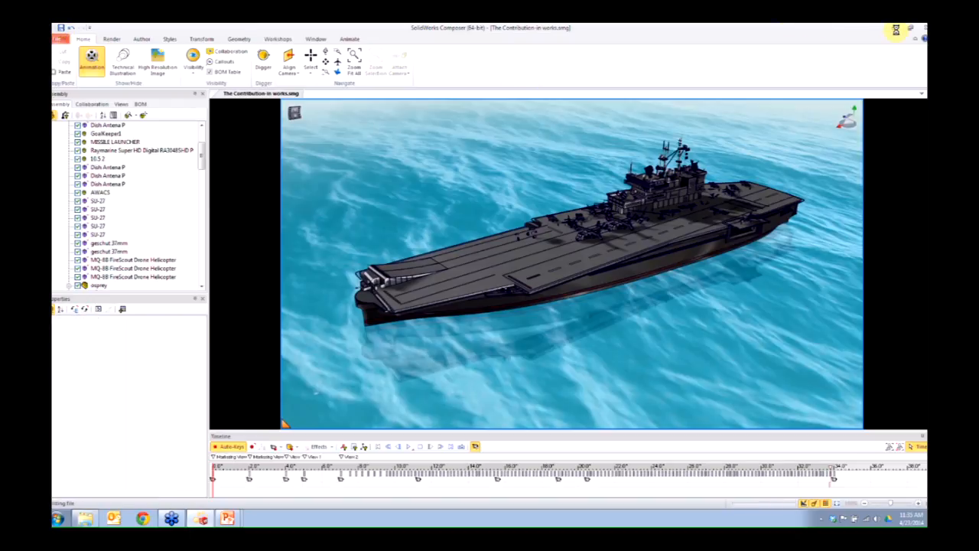
# Open The Contribution-in works.exe from the Animation folder, play its animation in Composer Player, then close it and return to Composer
pyautogui.click(87, 520)
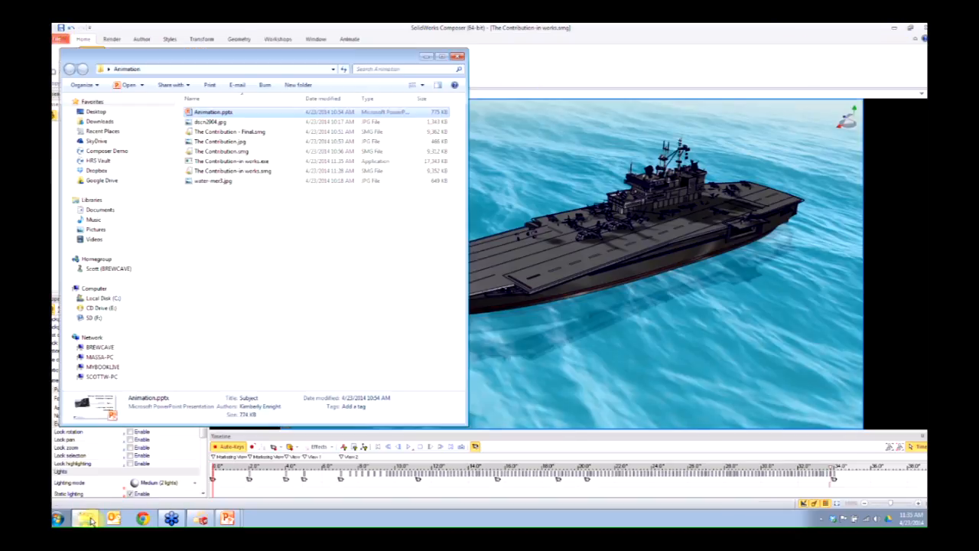
pyautogui.click(281, 221)
pyautogui.click(256, 163)
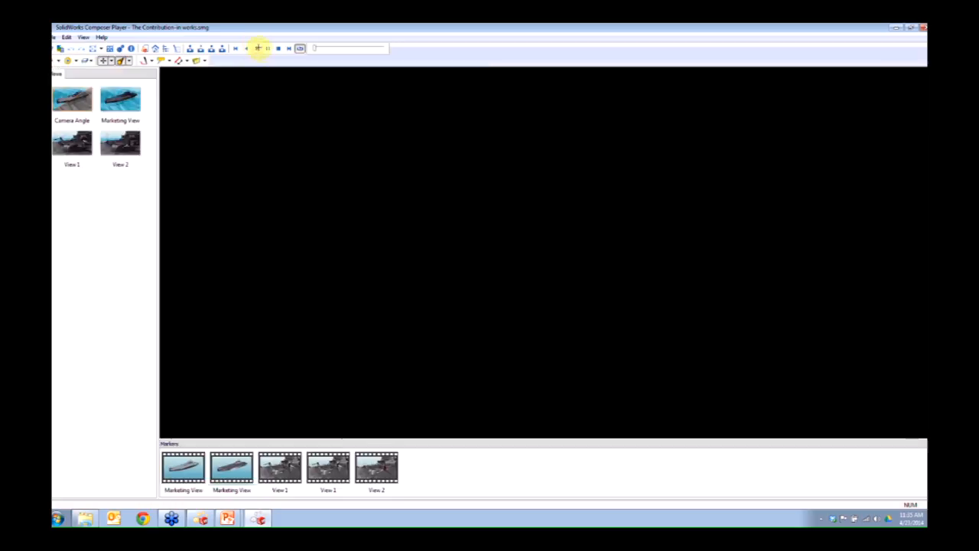
pyautogui.click(258, 48)
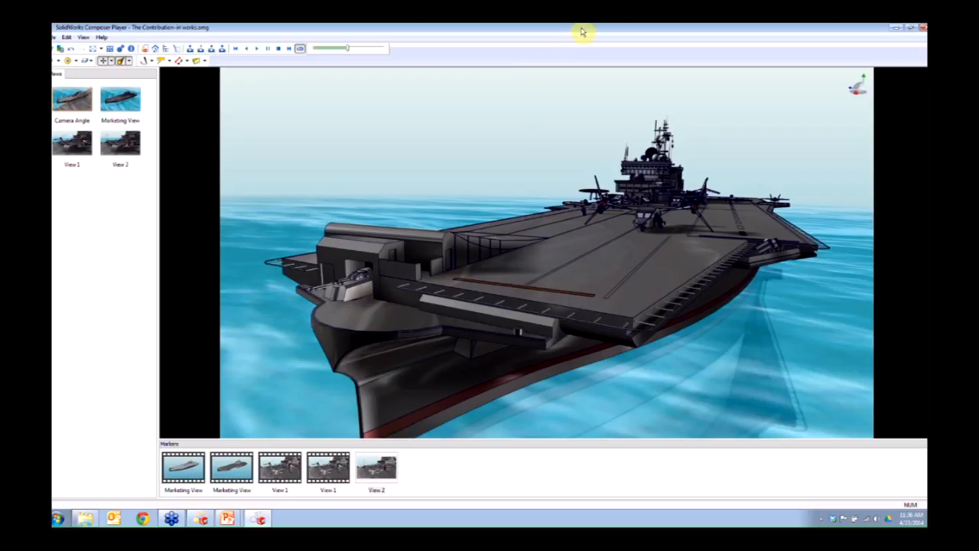
pyautogui.click(922, 27)
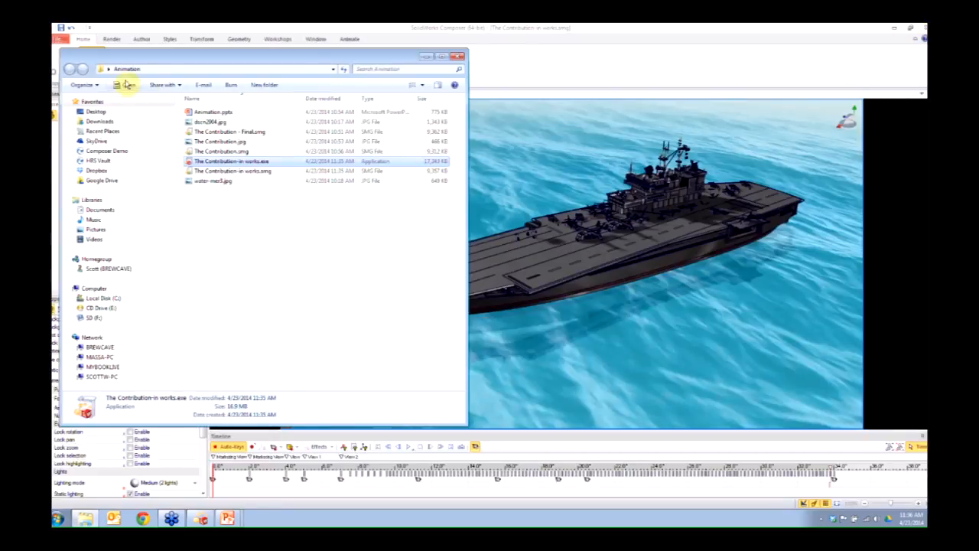
pyautogui.click(603, 28)
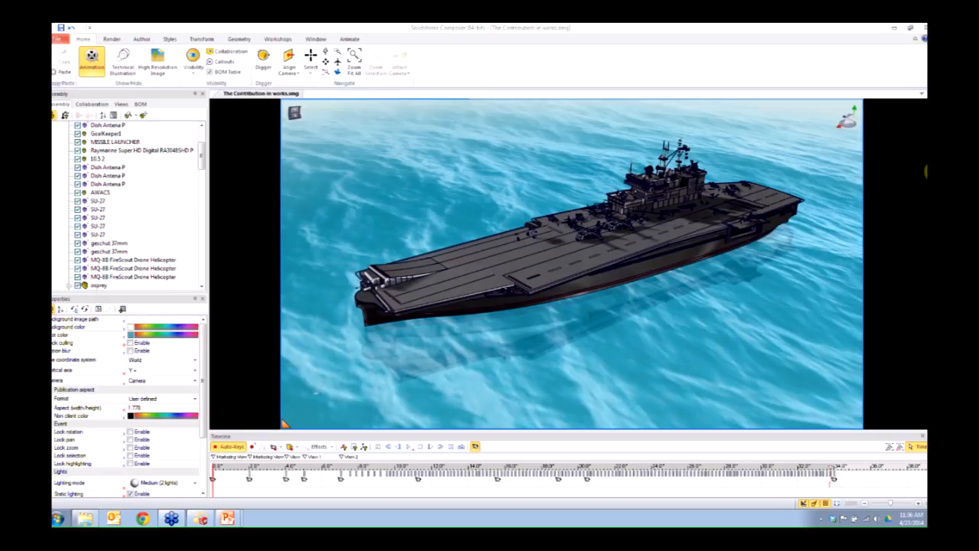
pyautogui.click(889, 166)
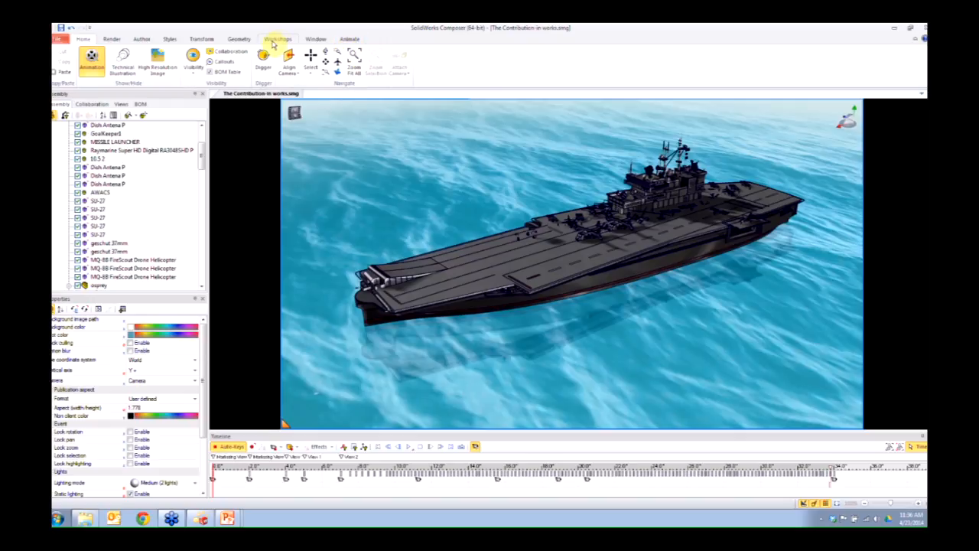
# Start a video export of the whole animation from the Video workshop as The Contribution-in works.avi in the Animation folder
pyautogui.click(278, 39)
pyautogui.click(297, 61)
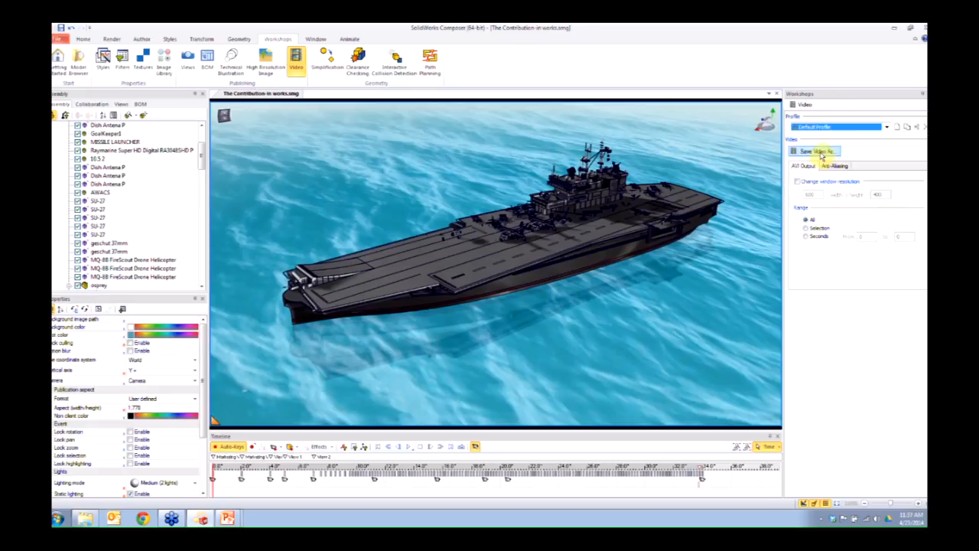
pyautogui.click(822, 156)
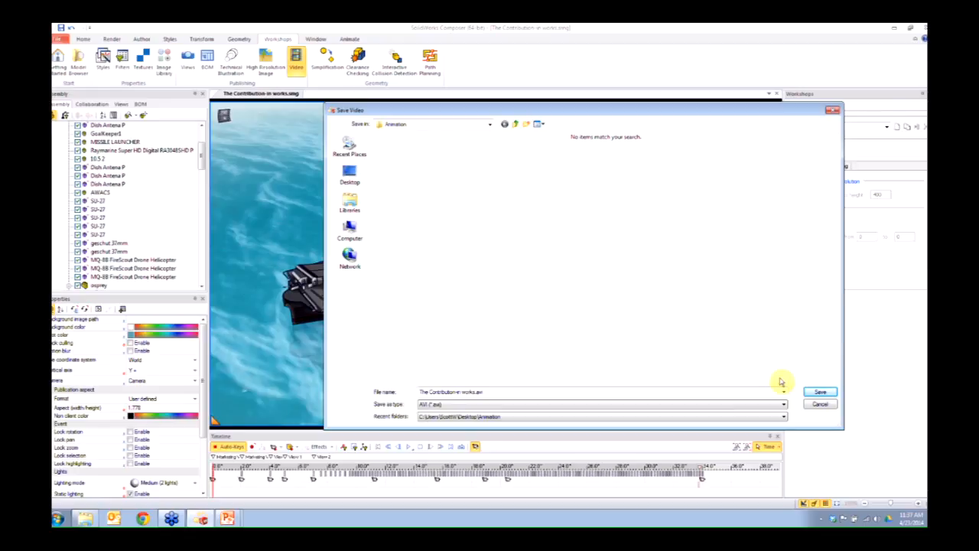
pyautogui.click(820, 392)
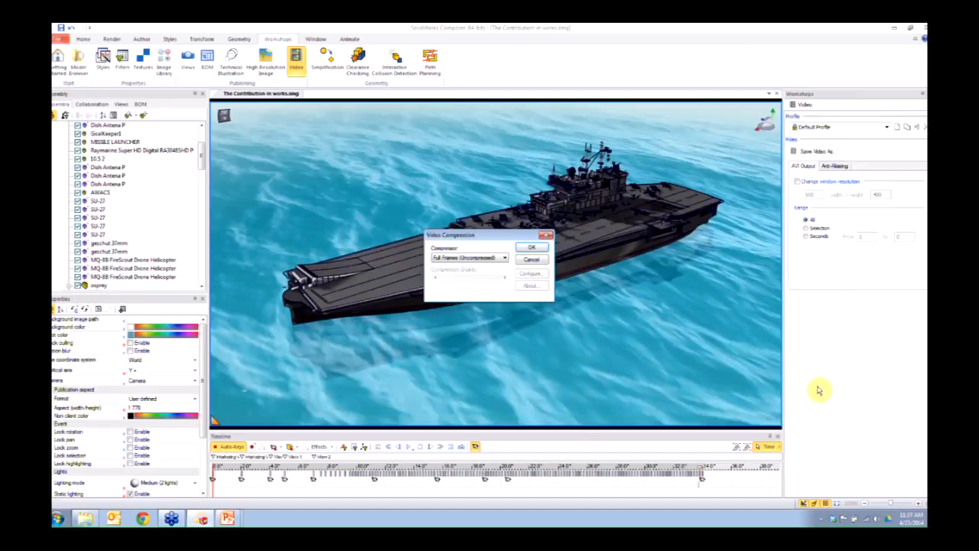
# Generate the AVI with the Microsoft Video 1 compressor at quality 100, stop the generation early and close the video preview
pyautogui.click(490, 259)
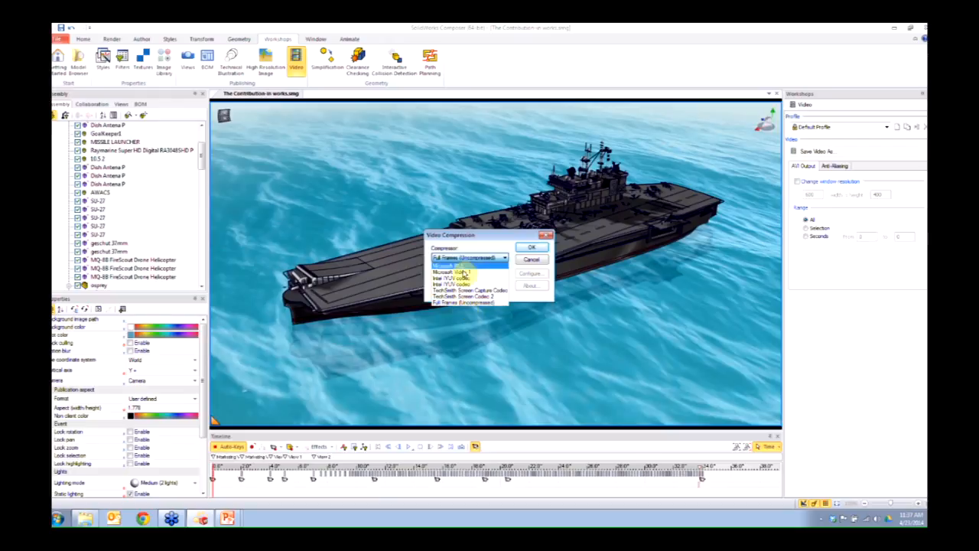
pyautogui.click(469, 272)
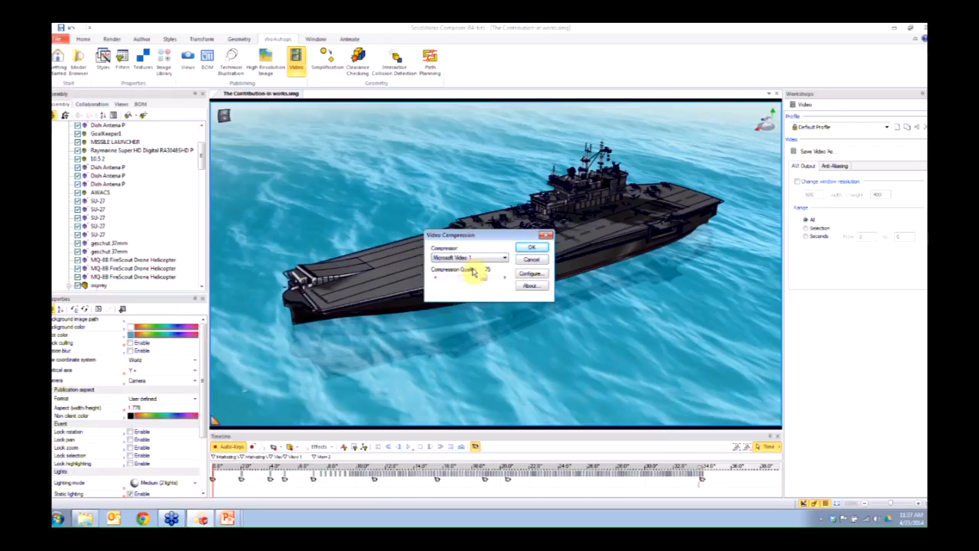
pyautogui.moveTo(484, 280); pyautogui.dragTo(498, 278)
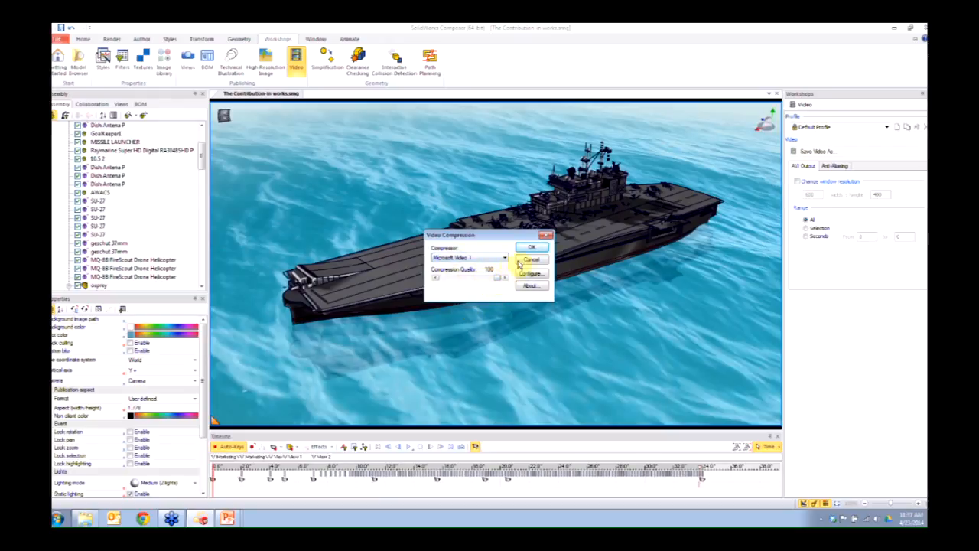
pyautogui.click(533, 248)
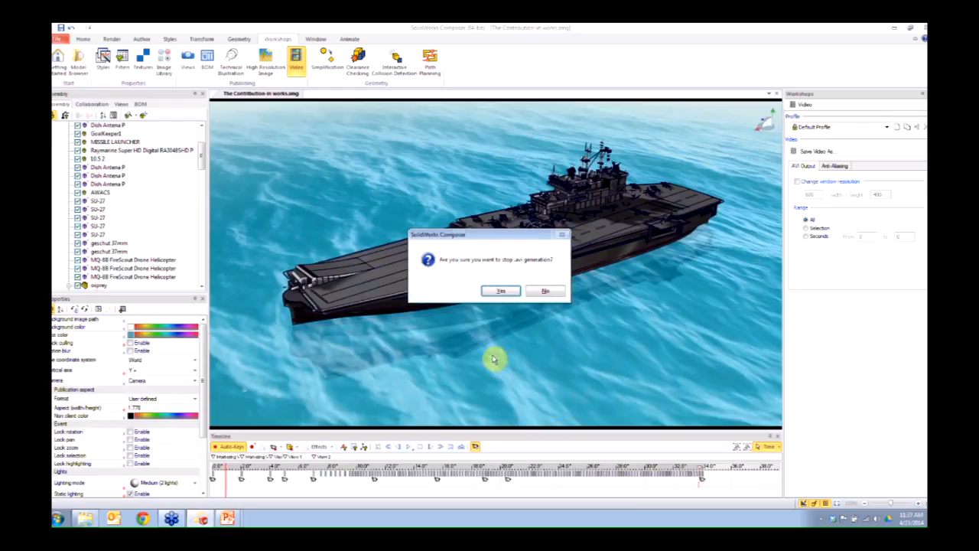
pyautogui.click(502, 291)
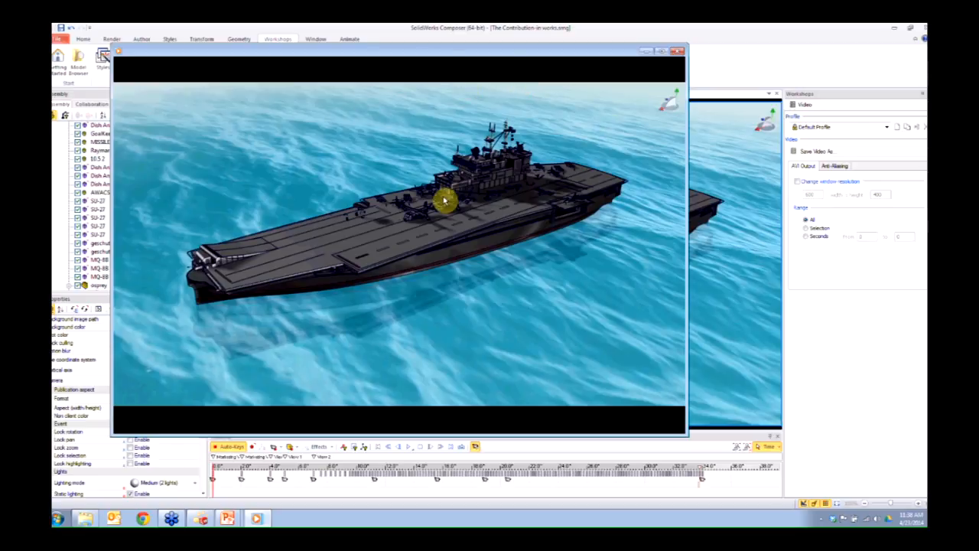
pyautogui.click(676, 51)
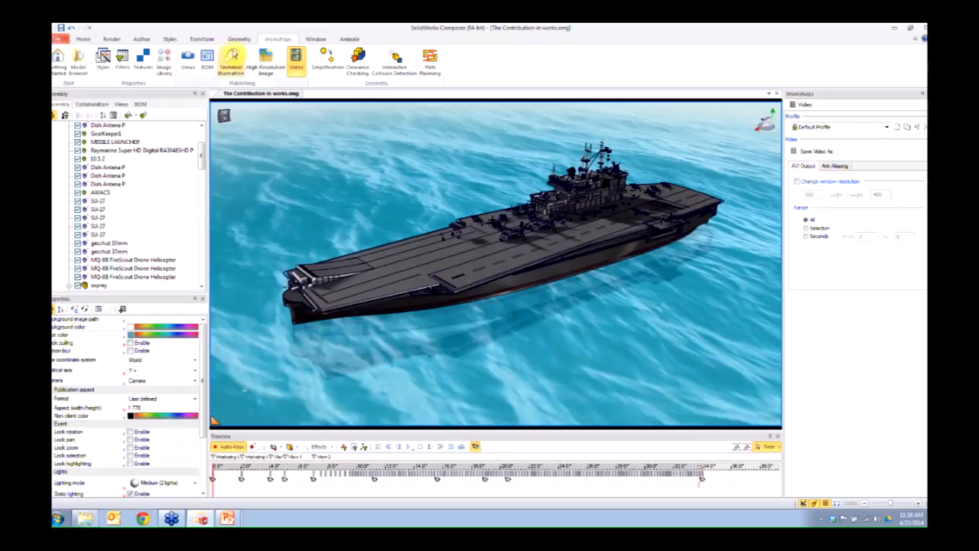
# Configure the High Resolution Image workshop with the highest JPEG quality and multiple-image output of the animation at 30 images per second
pyautogui.click(266, 60)
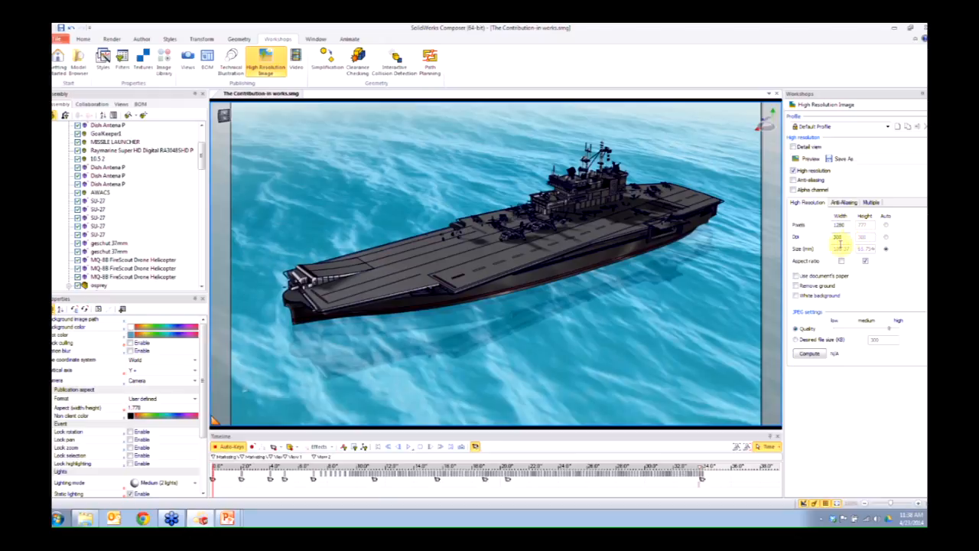
pyautogui.moveTo(888, 329)
pyautogui.mouseDown()
pyautogui.moveTo(906, 330)
pyautogui.moveTo(898, 324)
pyautogui.mouseUp()
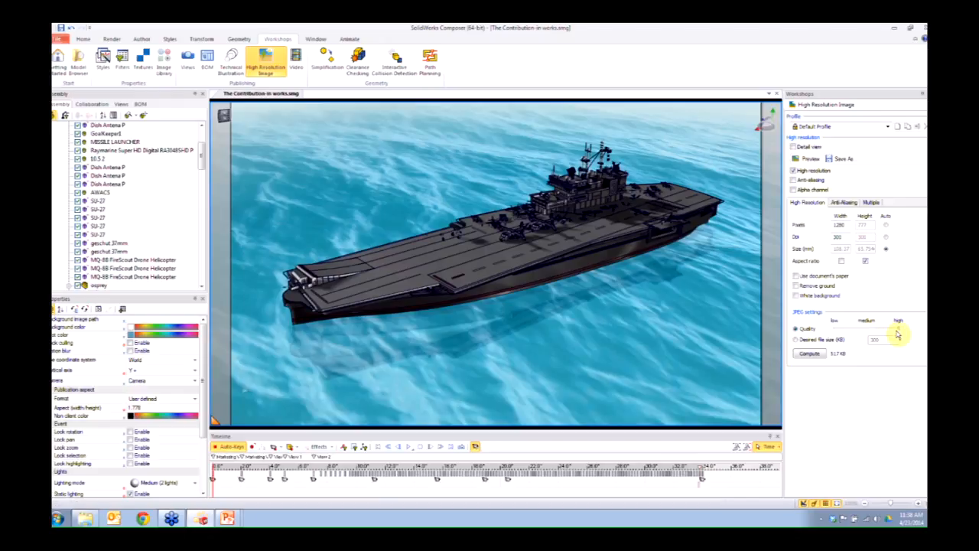
pyautogui.click(871, 202)
pyautogui.click(804, 221)
pyautogui.doubleClick(808, 233)
pyautogui.write('30')
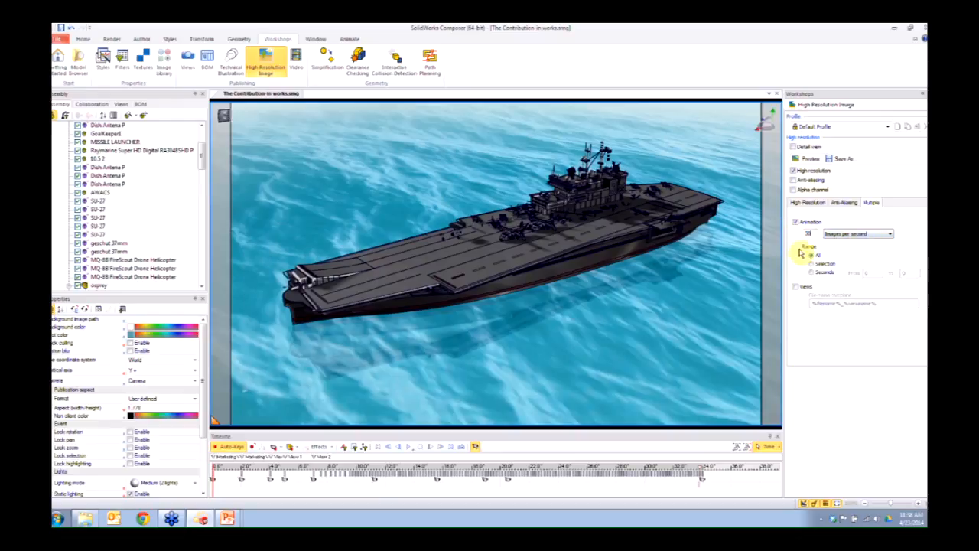
# Save the image sequence as The Contribution-in works.jpg in a new folder named Seq inside the Animation folder
pyautogui.click(825, 158)
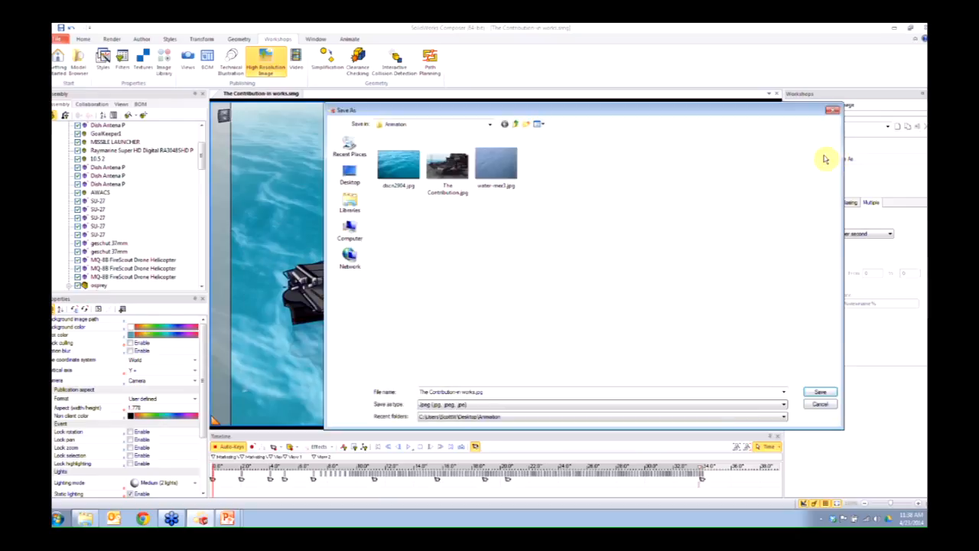
pyautogui.click(526, 123)
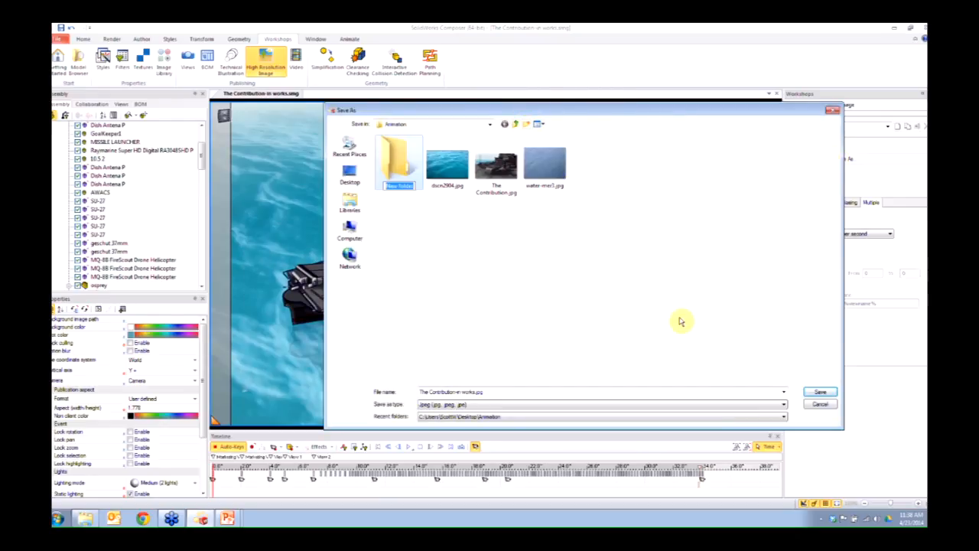
pyautogui.write('Seq')
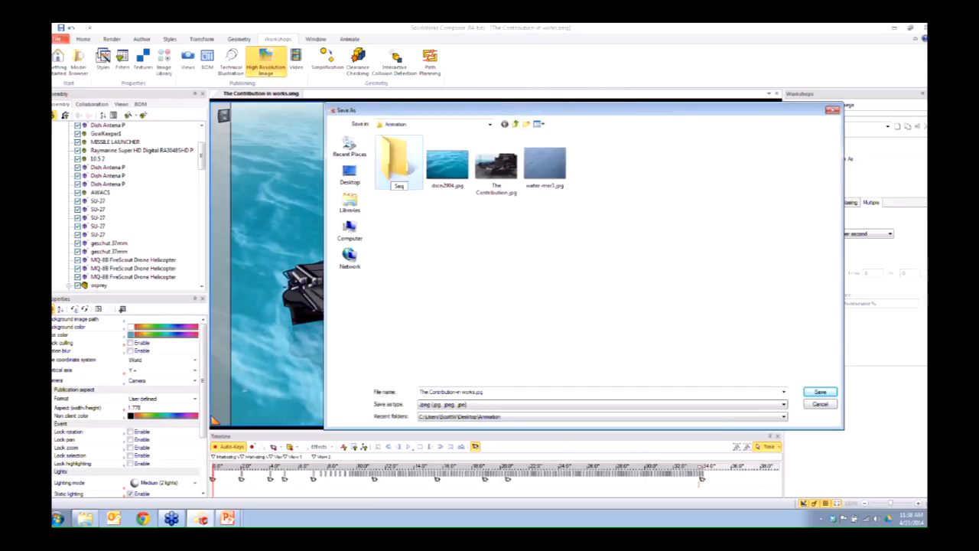
pyautogui.press('Return')
pyautogui.press('Return')
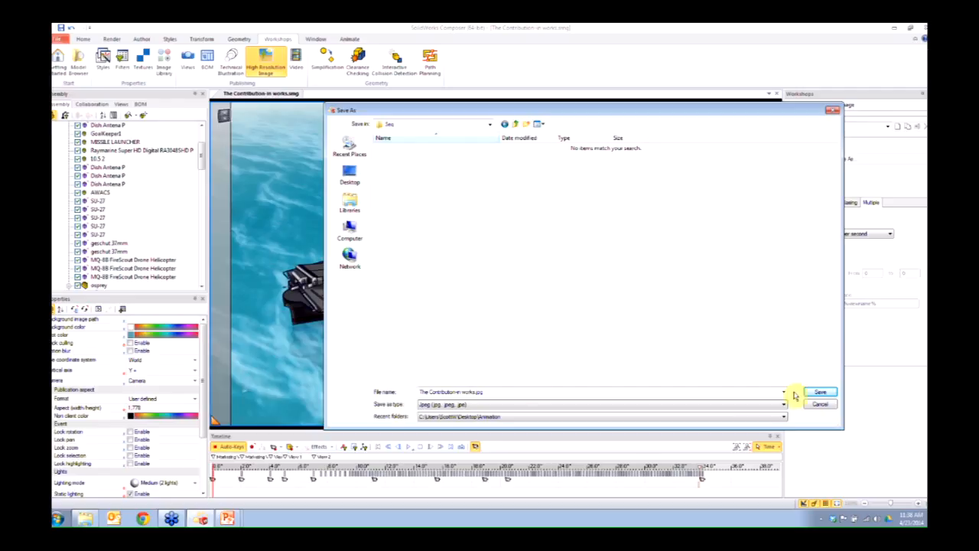
pyautogui.click(820, 392)
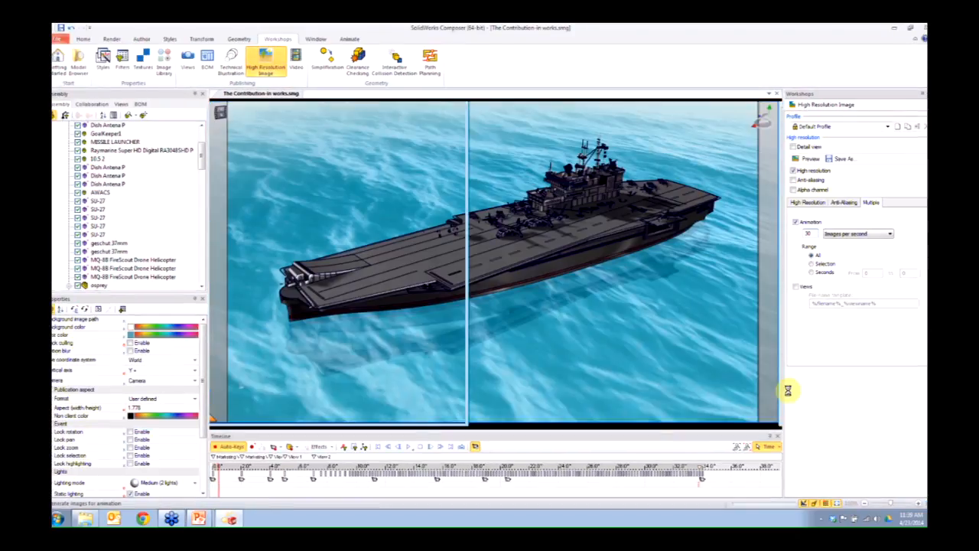
# Open the Seq folder in File Explorer, view one of the first generated frames full size and close the image viewer
pyautogui.click(85, 519)
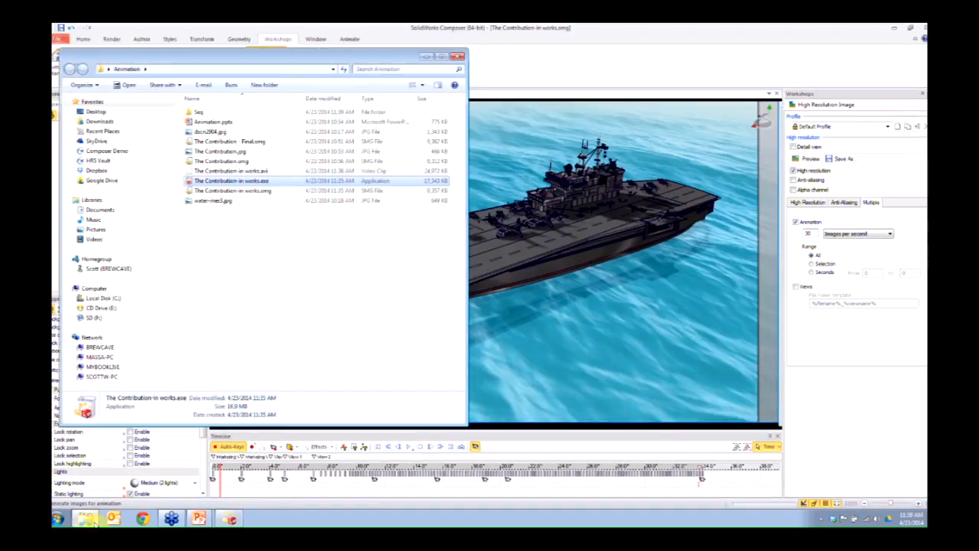
pyautogui.doubleClick(195, 112)
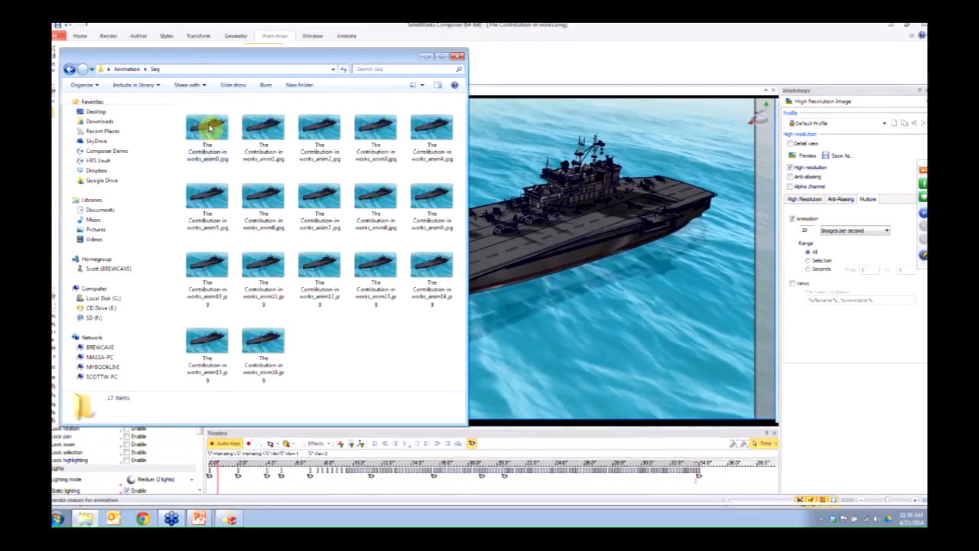
pyautogui.doubleClick(316, 281)
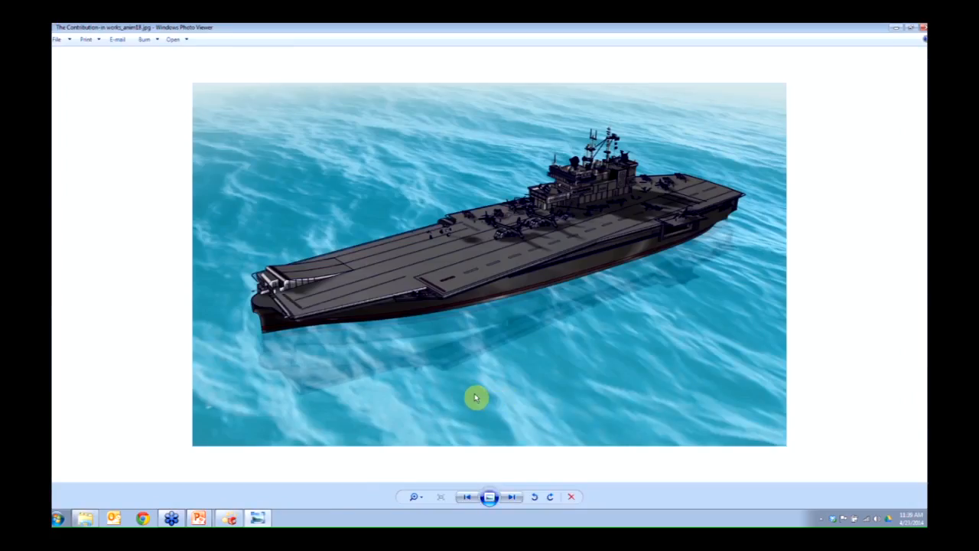
pyautogui.click(923, 27)
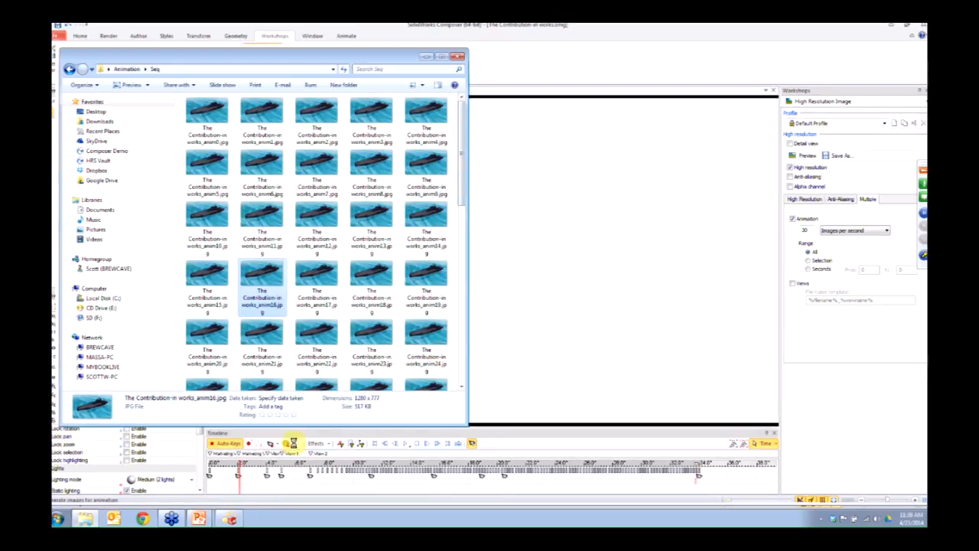
# Open the frame anim64 near the end of the Seq folder and page forward through the frames that follow it
pyautogui.moveTo(464, 197); pyautogui.dragTo(494, 405)
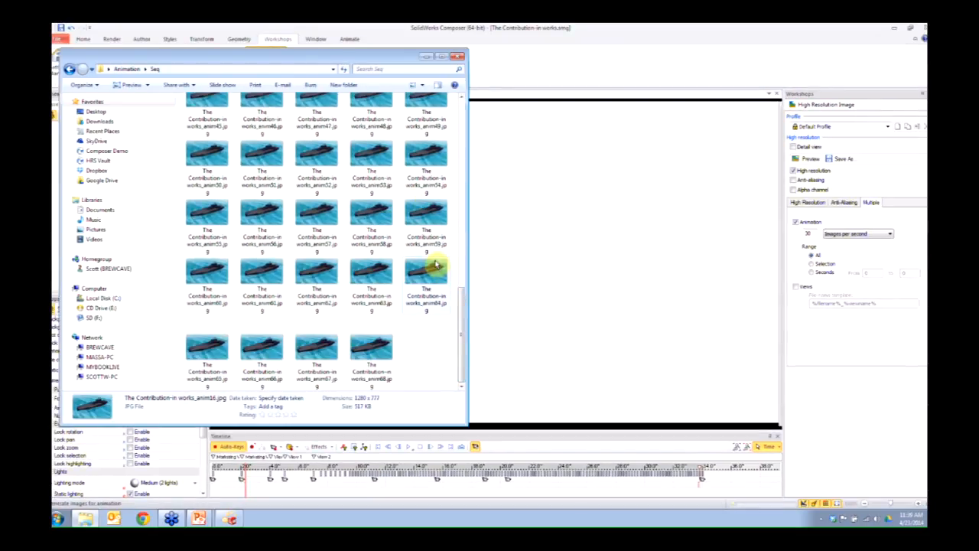
pyautogui.doubleClick(433, 264)
pyautogui.press('Right')
pyautogui.press('Right')
pyautogui.press('Right')
pyautogui.press('Right')
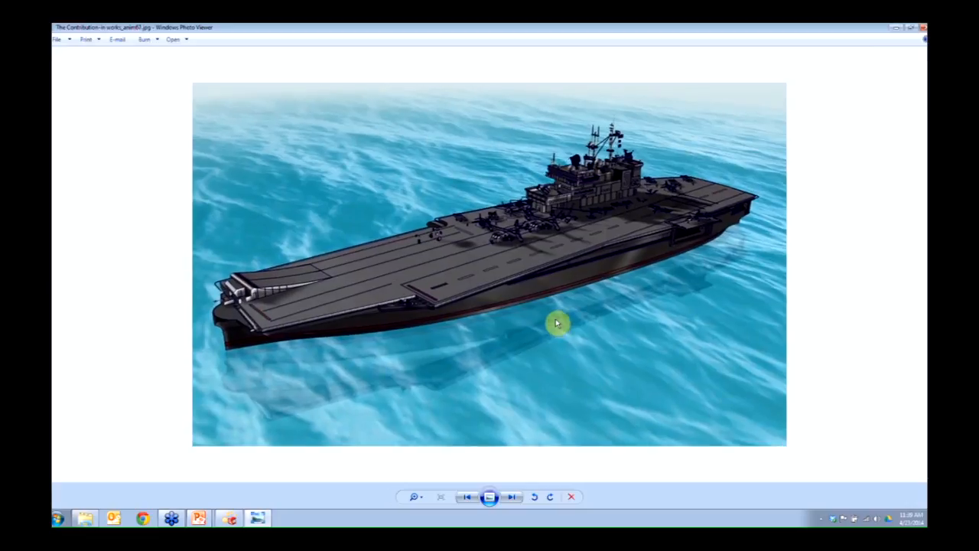
# Continue paging forward through the rendered frames, past the end of the sequence to its first frames, and close the image viewer
pyautogui.press('Right')
pyautogui.press('Right')
pyautogui.press('Right')
pyautogui.press('Right')
pyautogui.press('Right')
pyautogui.press('Right')
pyautogui.press('Right')
pyautogui.press('Right')
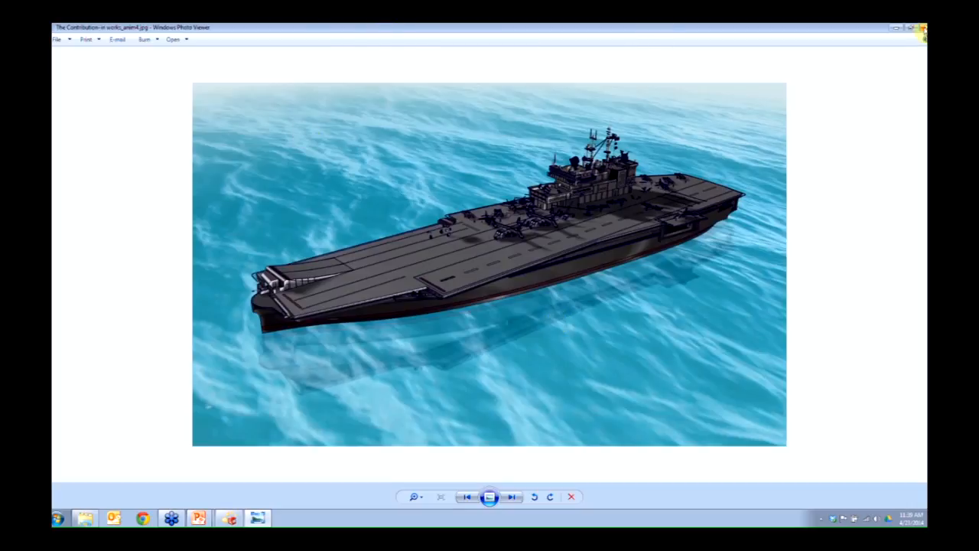
pyautogui.click(922, 27)
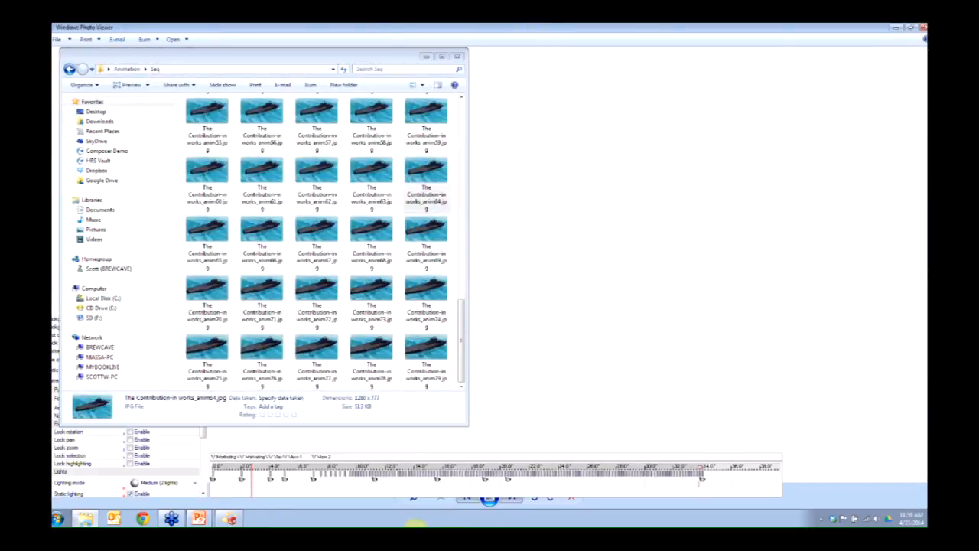
# Switch back to Composer and choose to wait for the program to respond
pyautogui.click(229, 519)
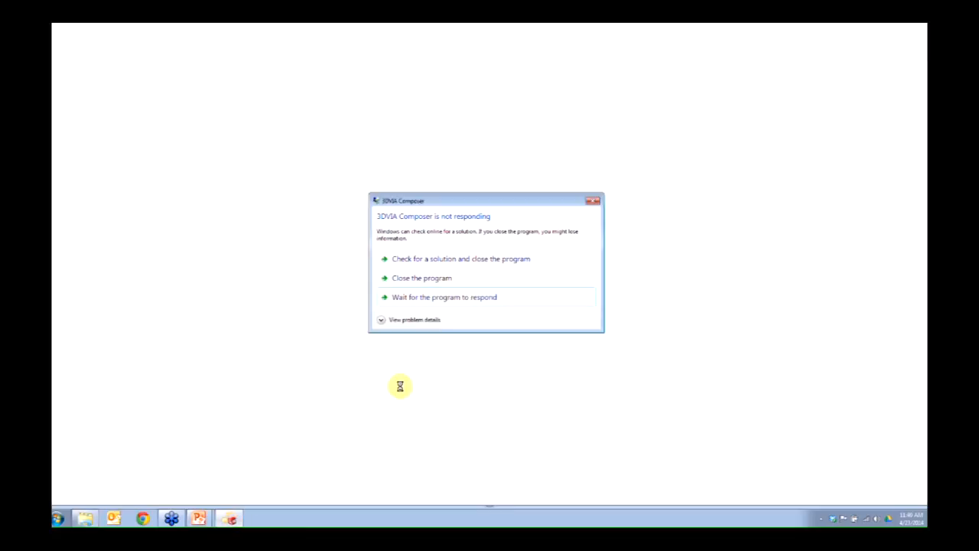
pyautogui.click(450, 303)
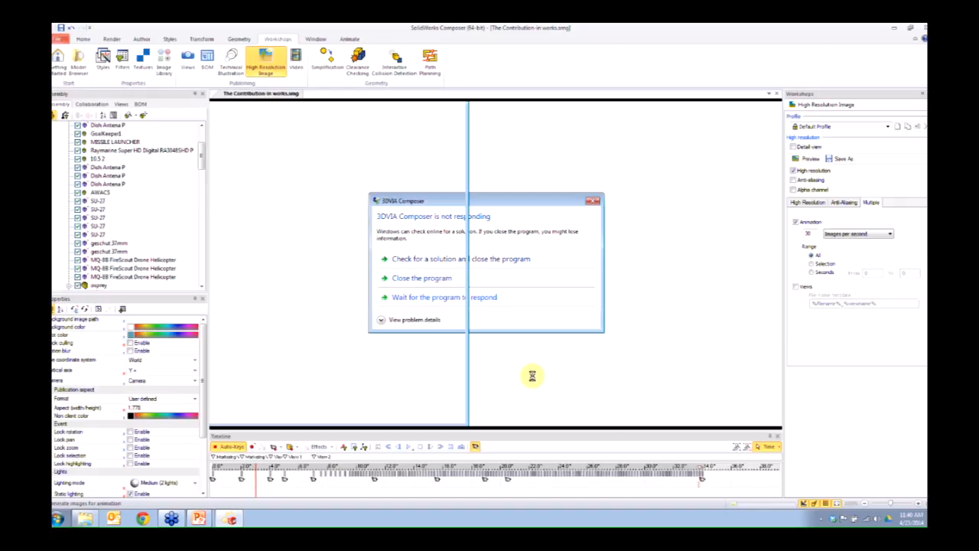
# Switch to the Animation.pptx presentation in PowerPoint, start the slide show from the beginning and advance to the second slide
pyautogui.click(202, 520)
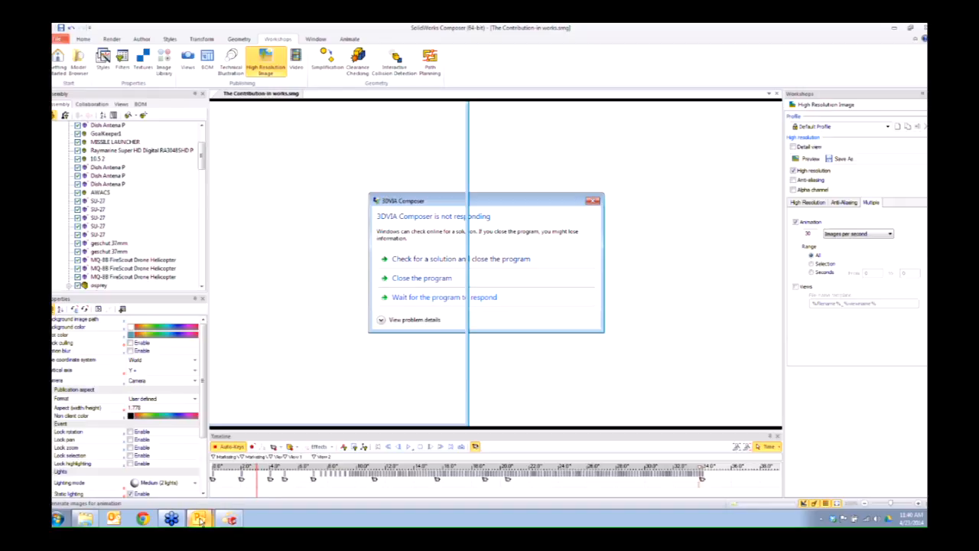
pyautogui.click(191, 484)
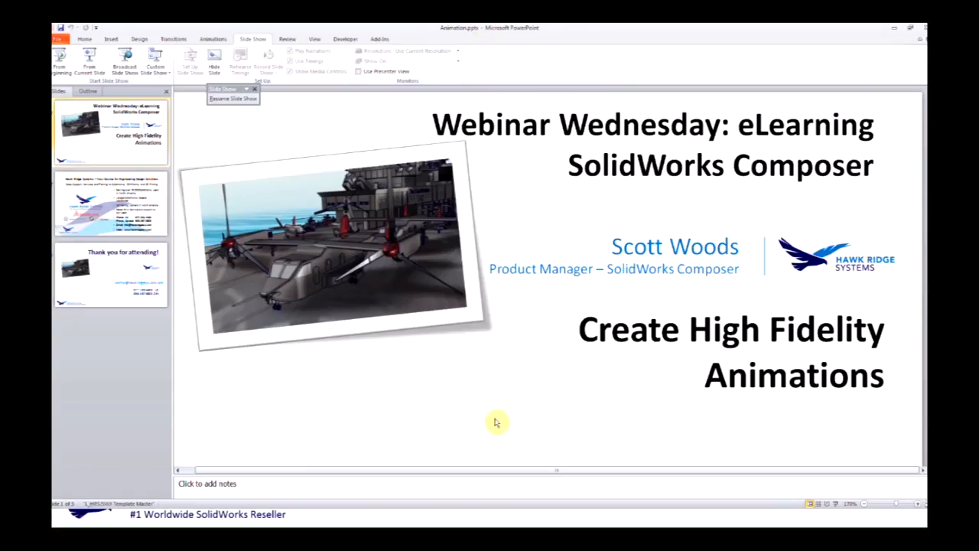
pyautogui.scroll(-2, 496, 422)
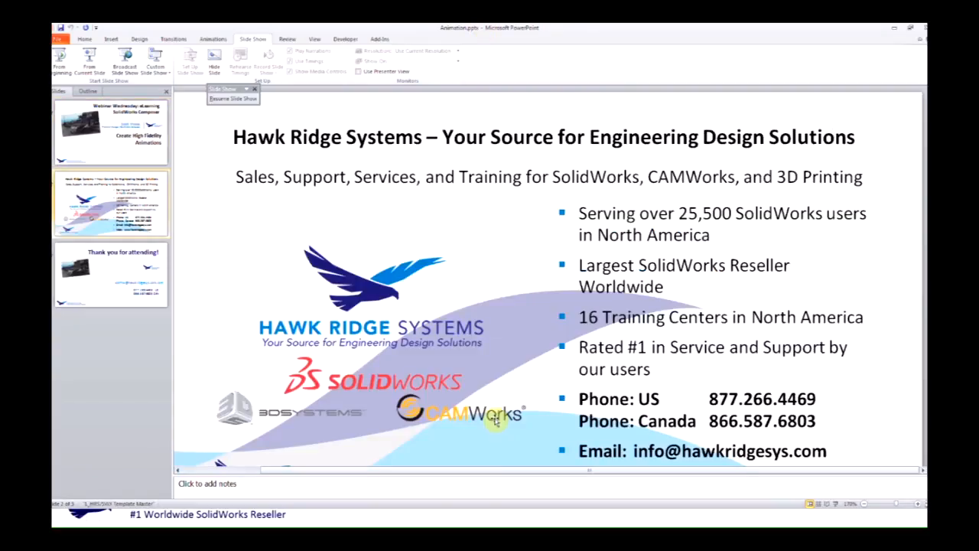
pyautogui.click(59, 60)
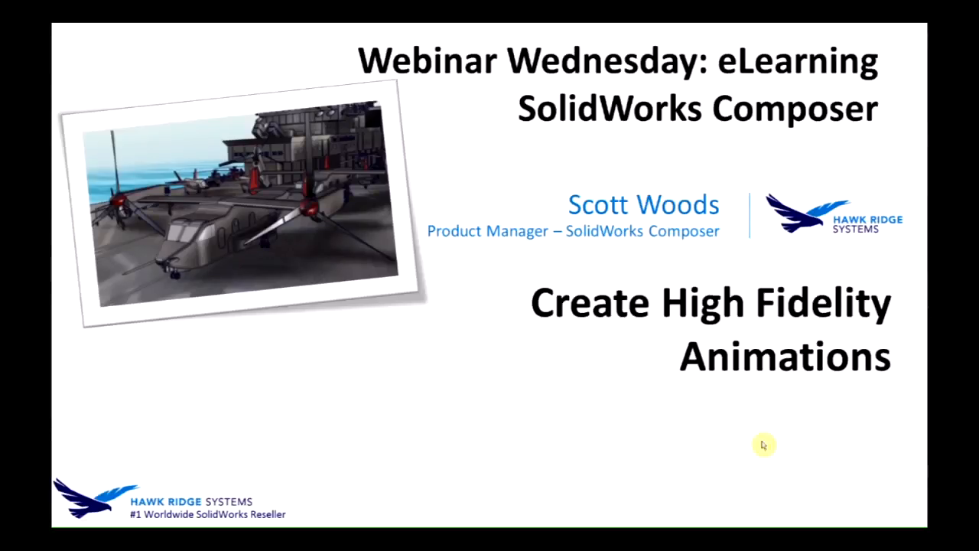
pyautogui.click(540, 392)
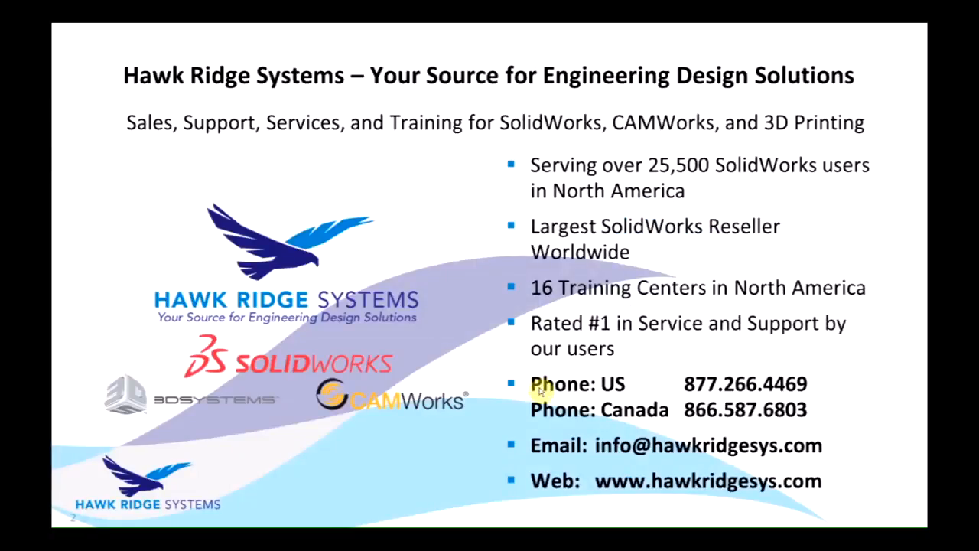